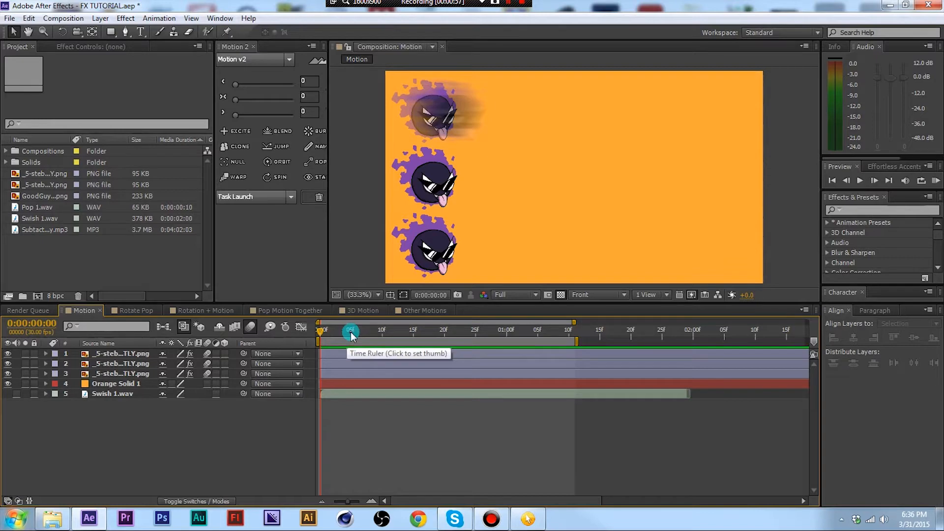
Save the project and confirm the Auto-Save preferences with automatic saving every 15 minutes and a maximum of 5 project versions
key("ctrl+s")
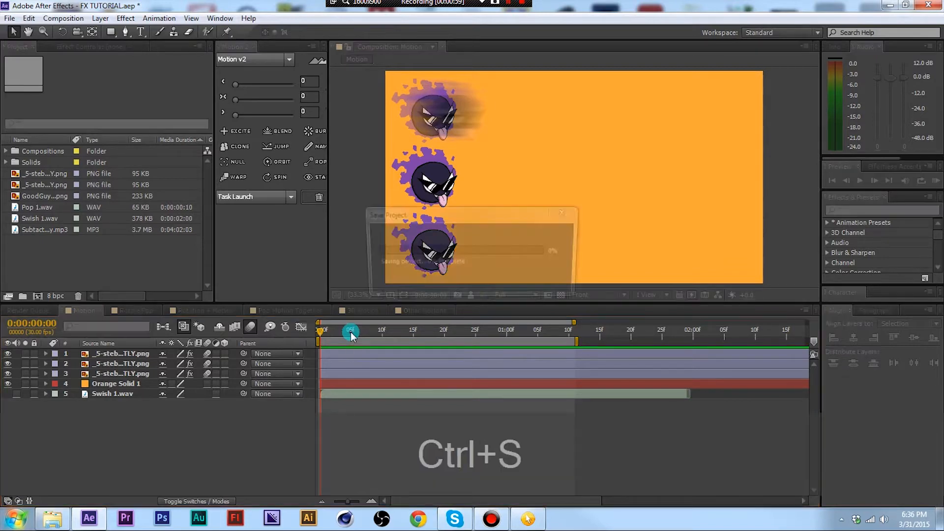
left_click(30, 18)
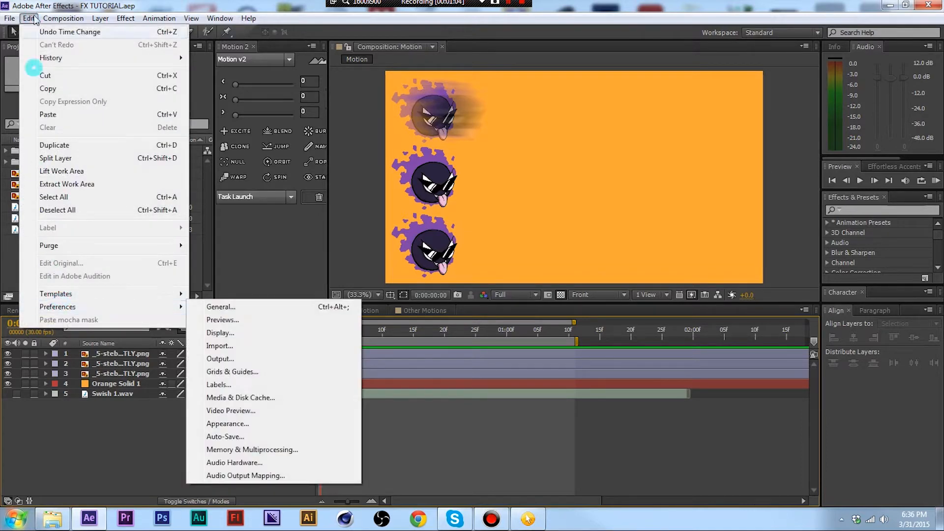
left_click(30, 19)
left_click(30, 18)
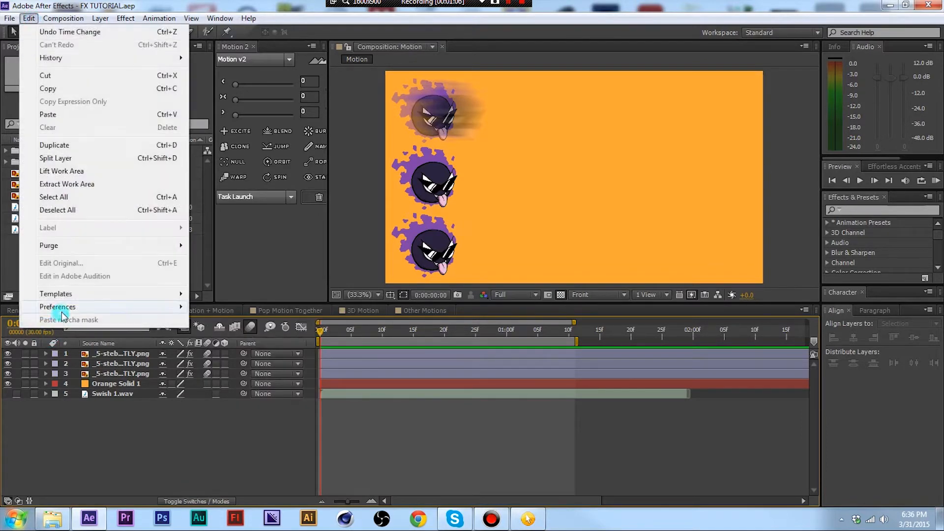
mouse_move(54, 306)
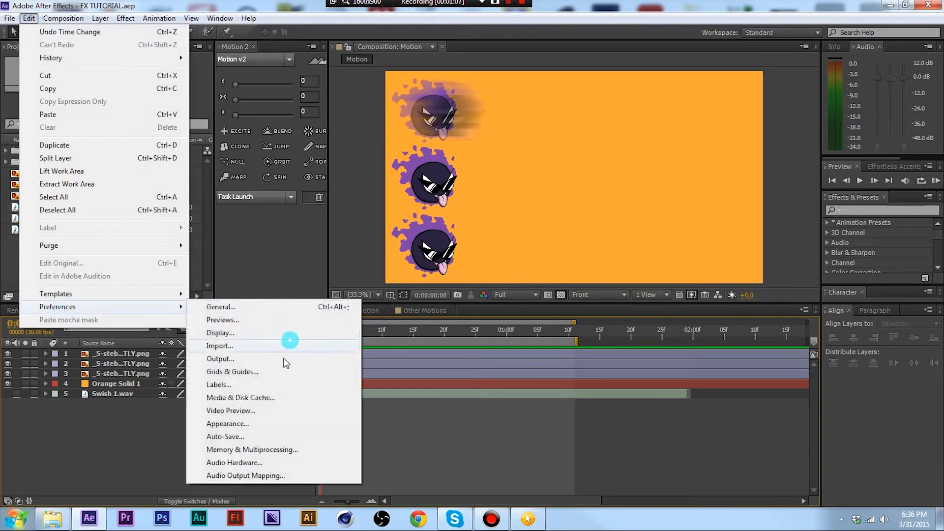
left_click(241, 437)
left_click(401, 107)
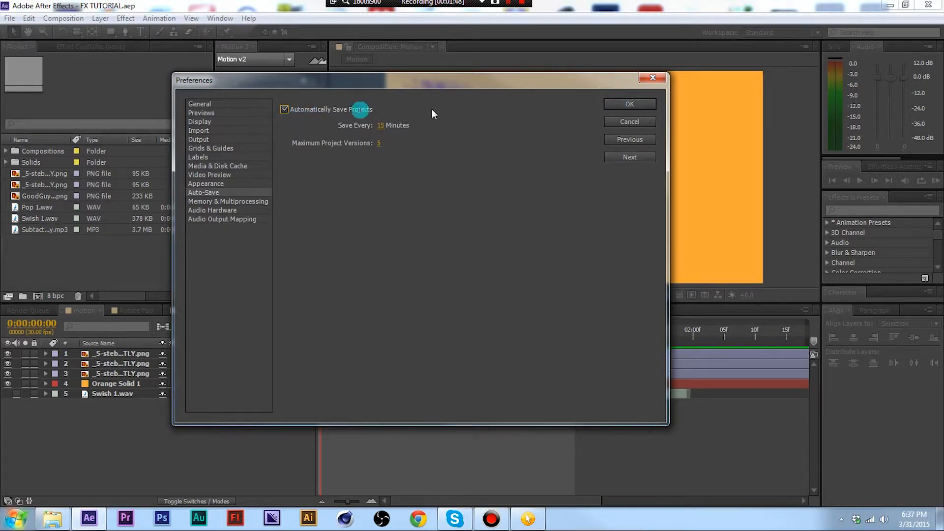
left_click(639, 102)
left_click(260, 443)
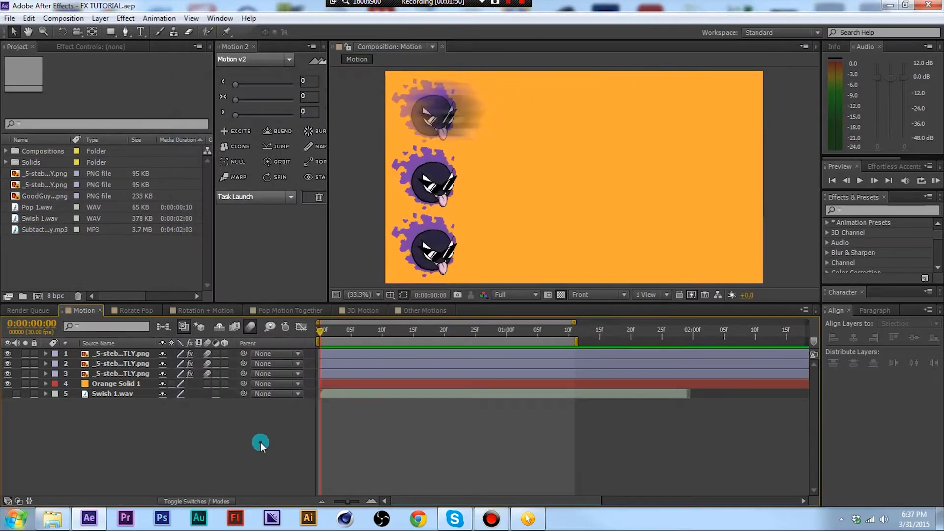
Examine the render queue, the Motion timeline layers, the project files, the composition view, and the Effortless Accents and Preview controls
left_click(28, 310)
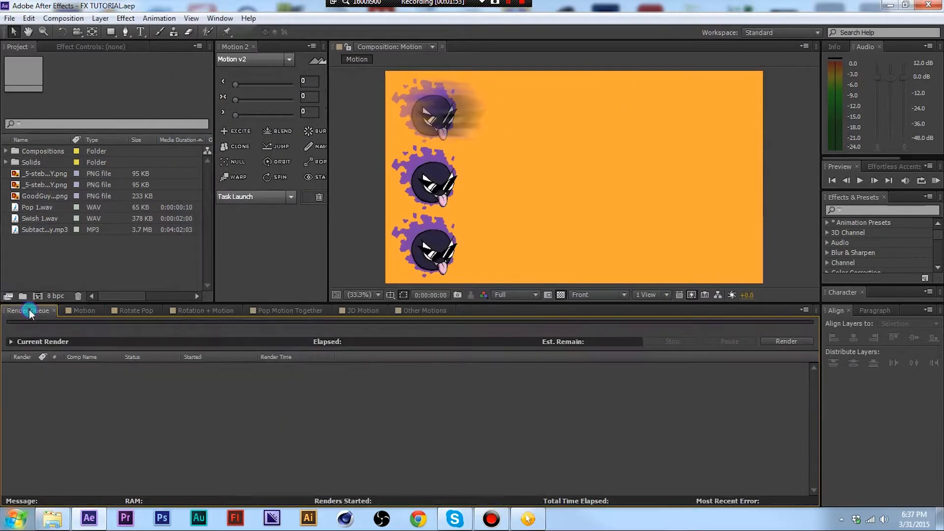
left_click(89, 313)
left_click(135, 311)
left_click(83, 310)
left_click(176, 365)
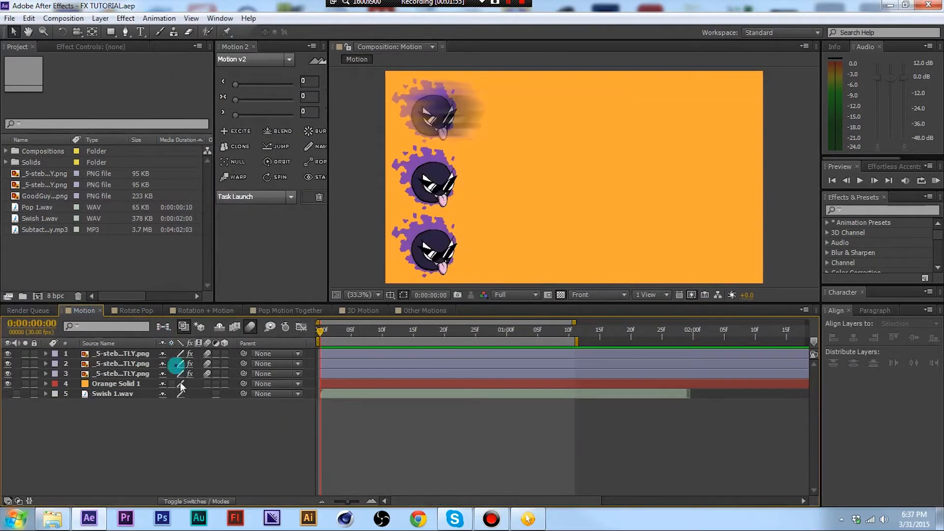
left_click(150, 296)
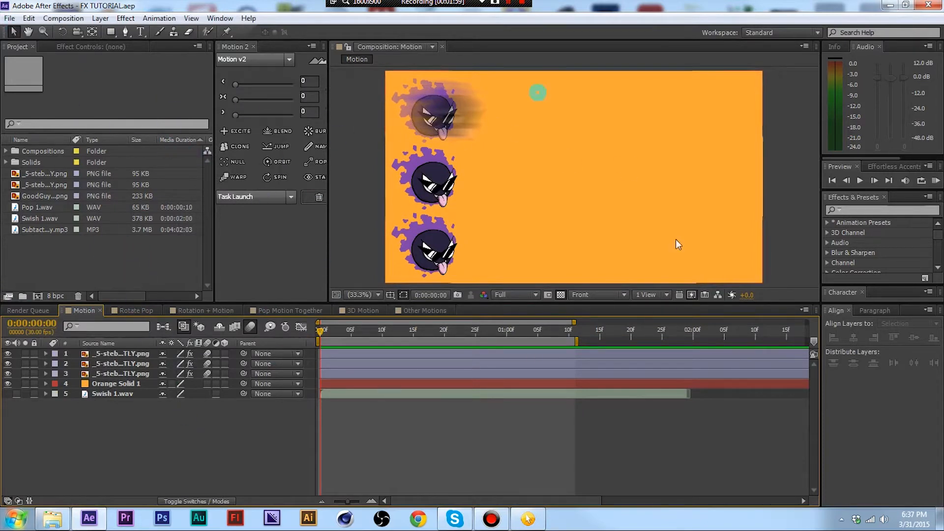
left_click(75, 91)
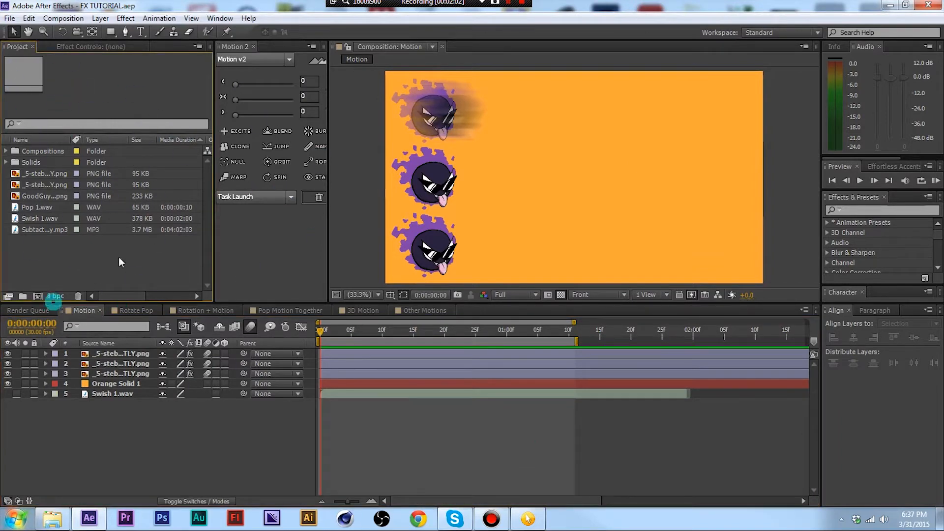
left_click(557, 90)
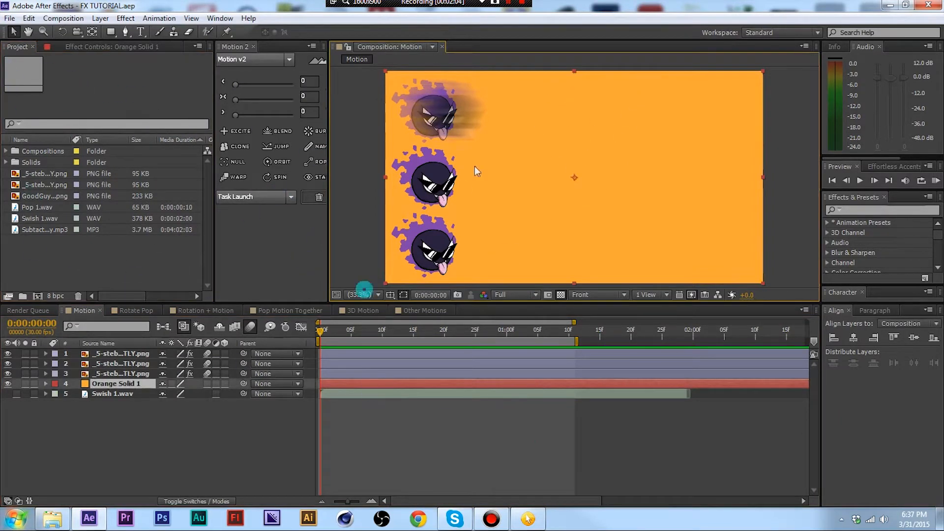
left_click(258, 452)
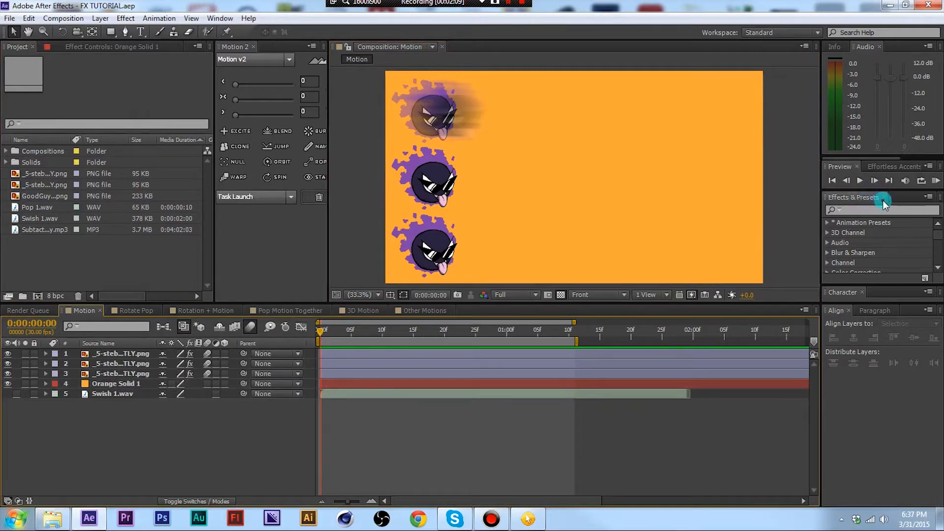
left_click(872, 167)
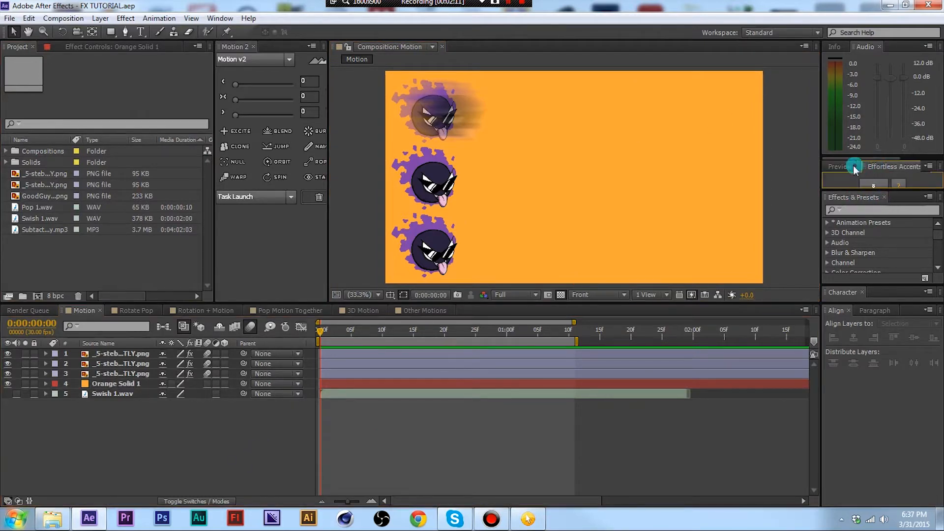
left_click(854, 167)
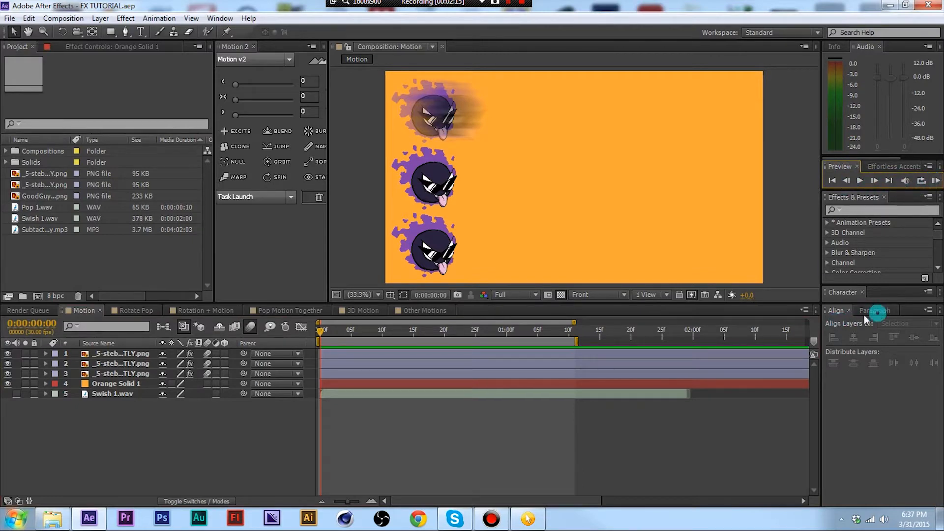
Close the Effects & Presets panel and restore it to the workspace
left_click(887, 197)
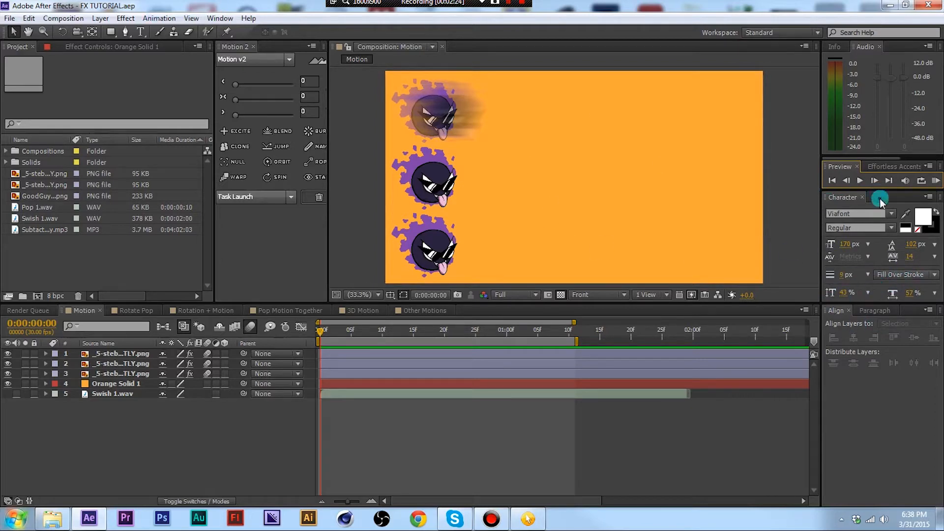
left_click(220, 18)
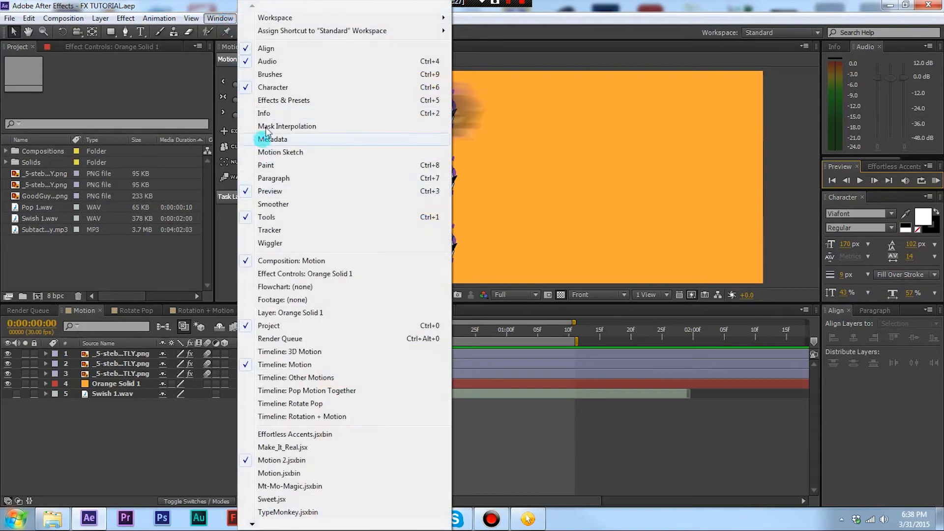
left_click(187, 9)
left_click(220, 18)
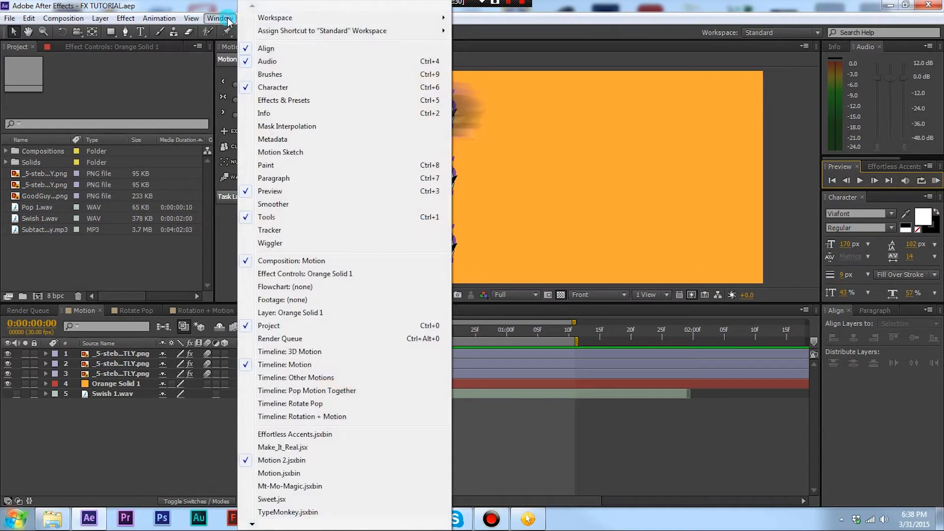
left_click(277, 100)
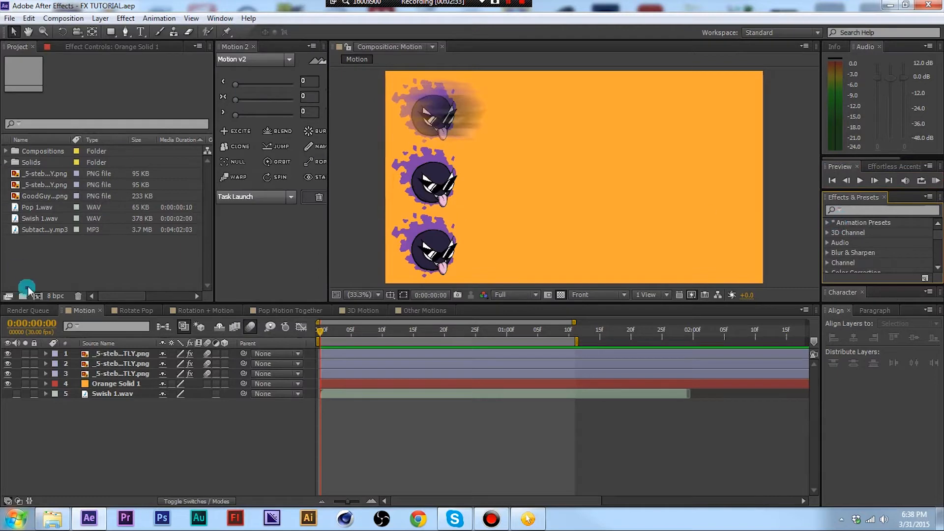
Preview the Motion, Rotate Pop, Rotation + Motion and Pop Motion Together animations, glance at the remaining compositions, and return to Motion
left_click(171, 426)
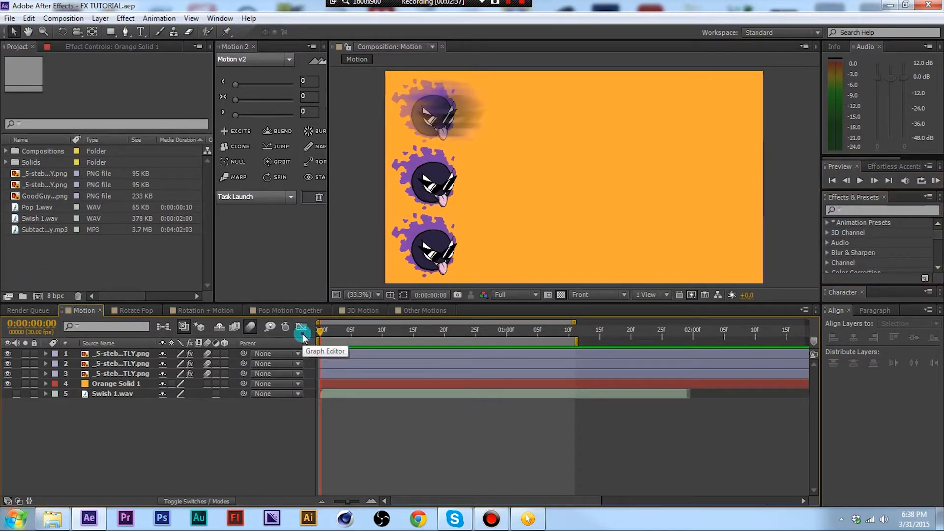
key("space")
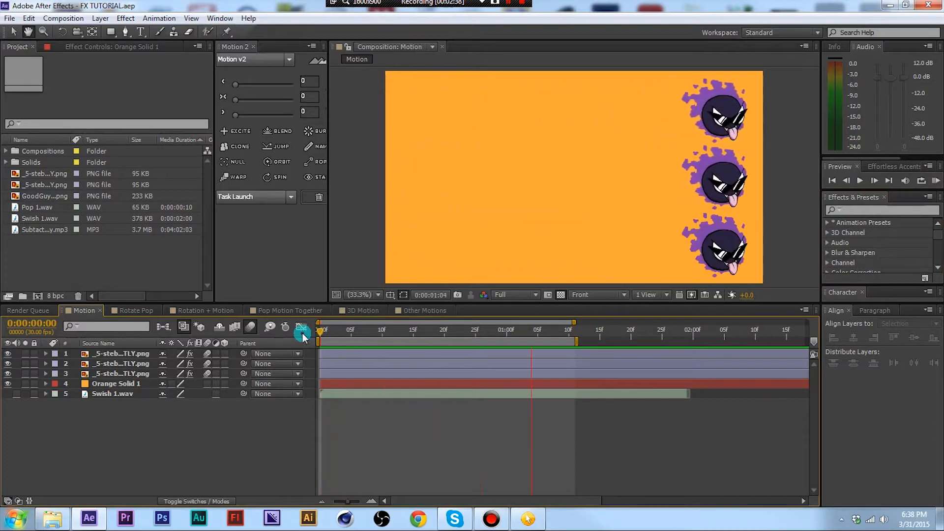
left_click(129, 310)
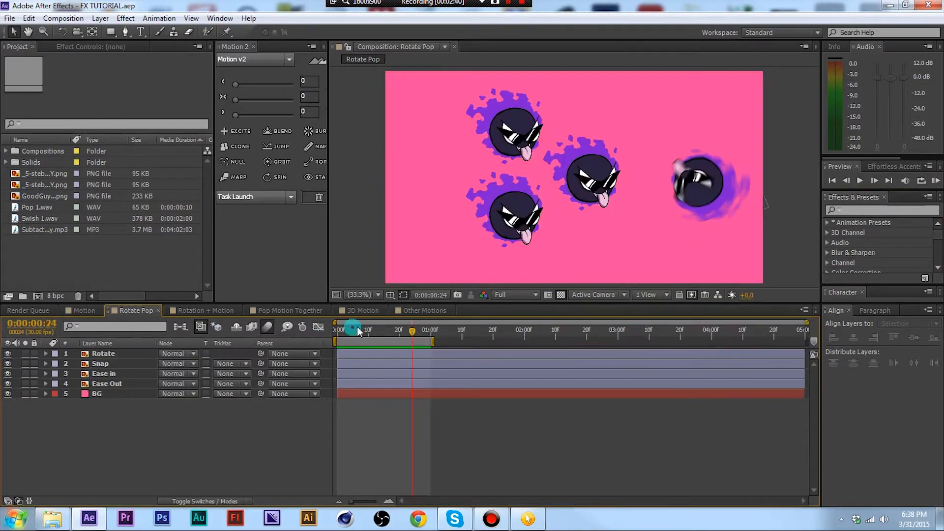
key("space")
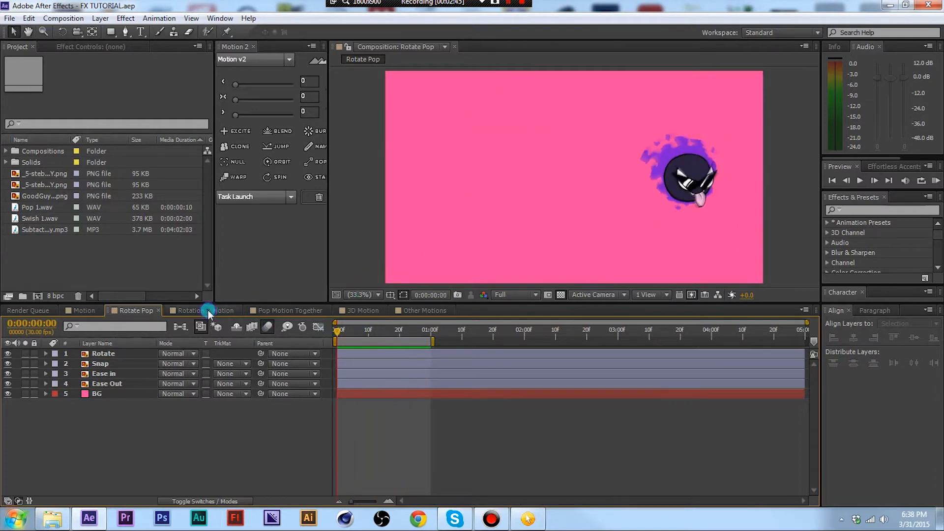
left_click(207, 310)
key("space")
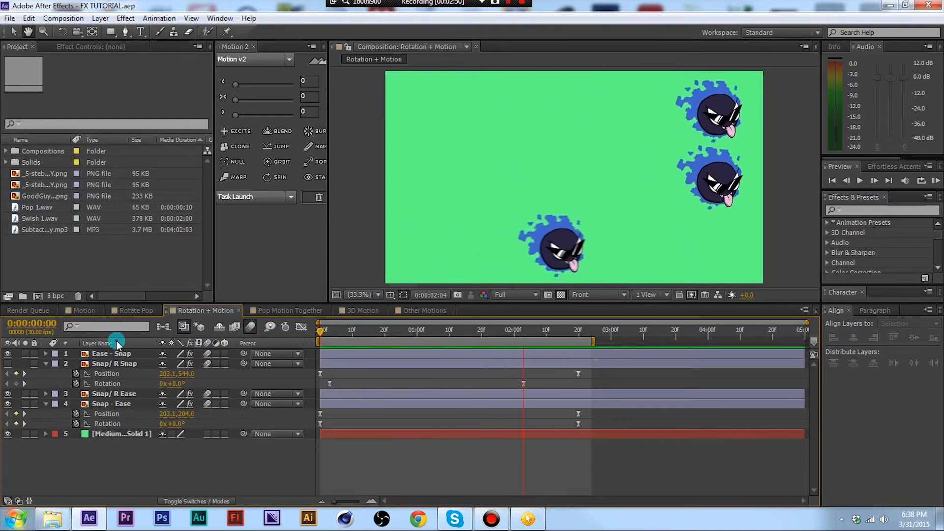
left_click(290, 311)
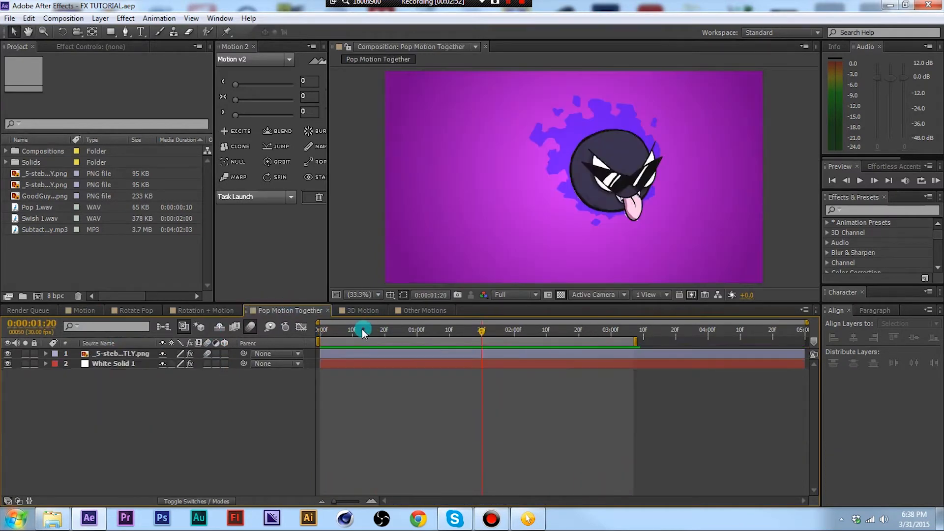
key("KP_0")
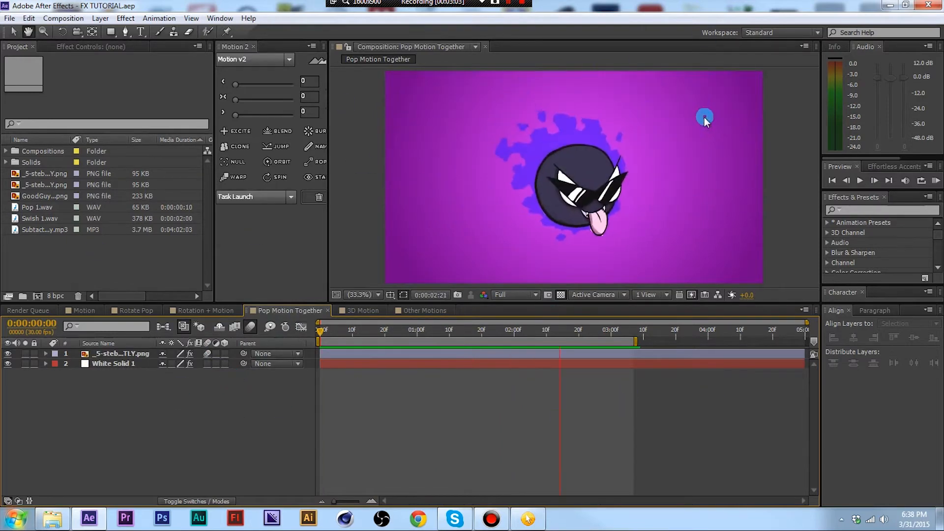
left_click(424, 311)
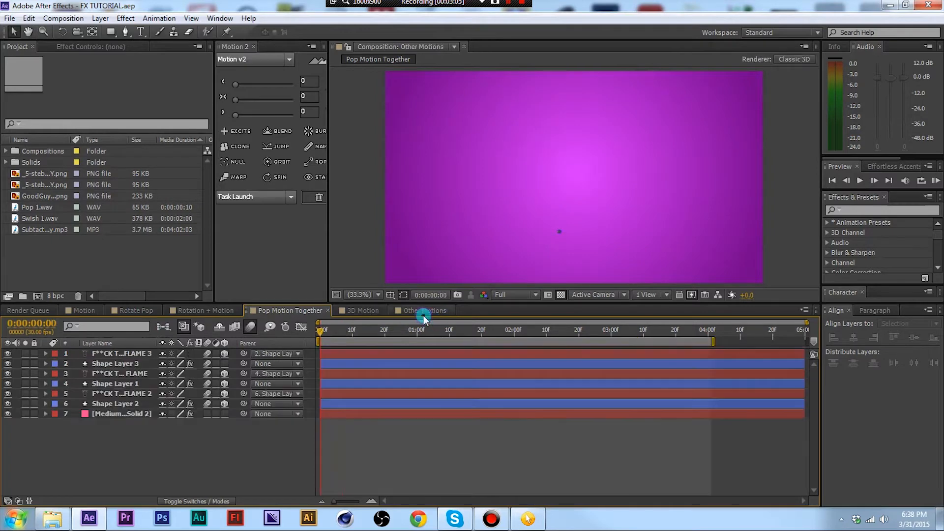
left_click(376, 310)
left_click_drag(424, 333, 200, 323)
left_click(84, 311)
left_click(108, 251)
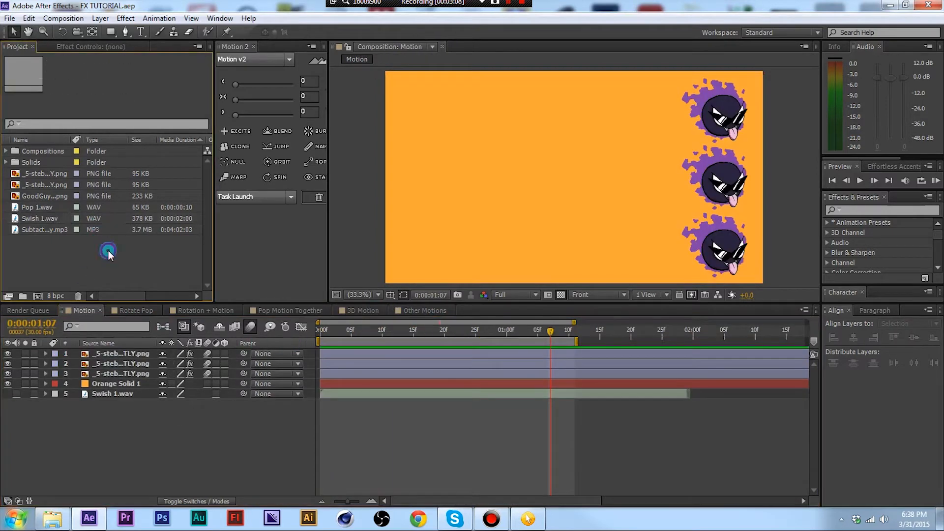
double_click(69, 256)
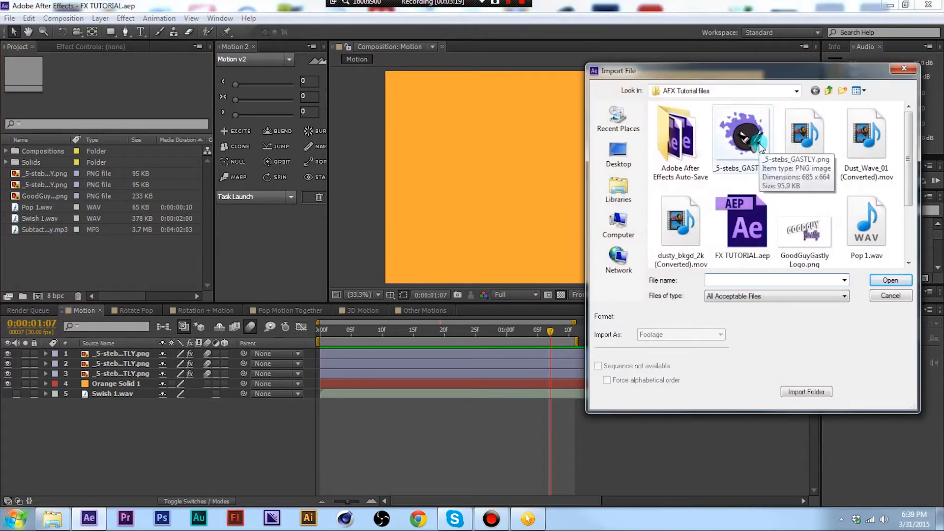
left_click(884, 295)
double_click(148, 254)
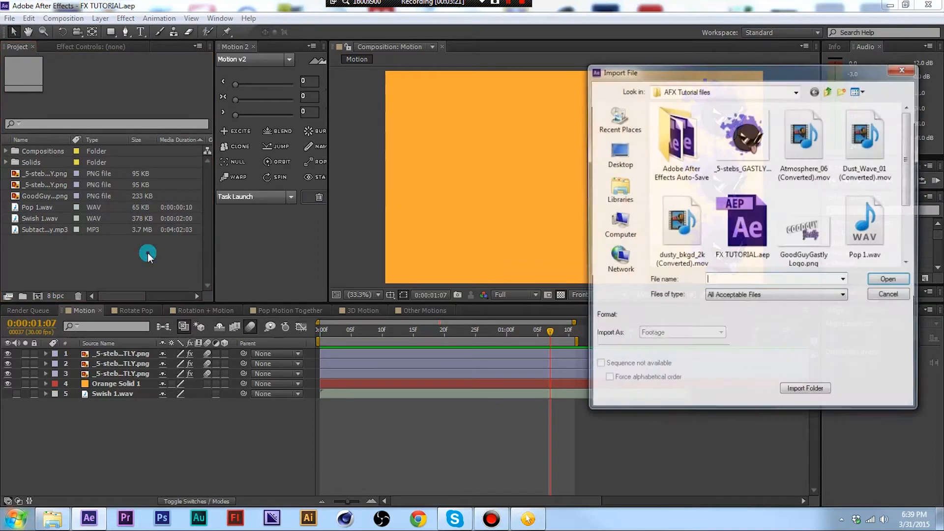
left_click(875, 295)
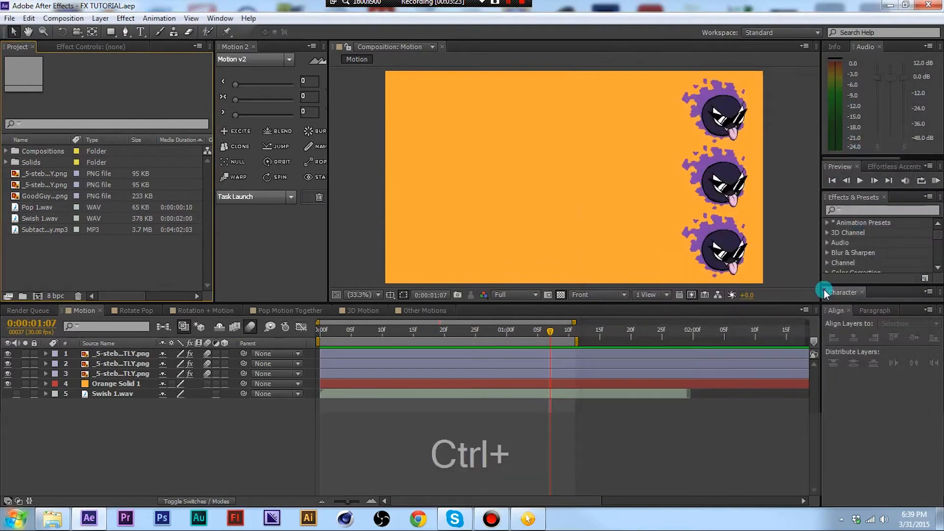
key("ctrl+i")
left_click(885, 295)
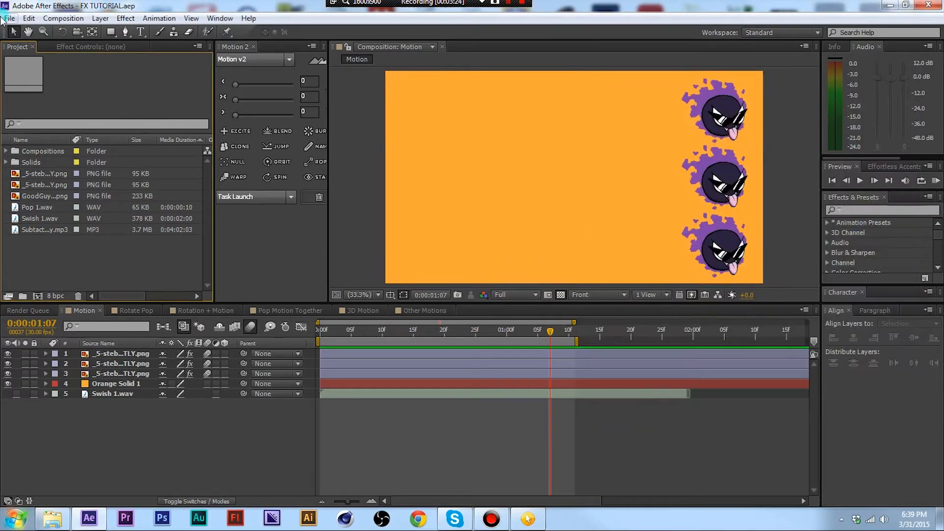
left_click(4, 19)
mouse_move(29, 181)
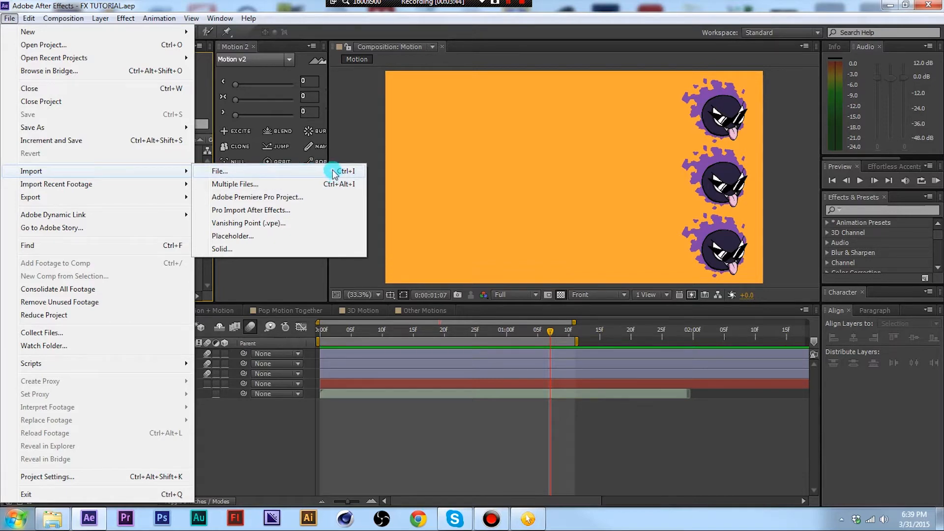
left_click(310, 269)
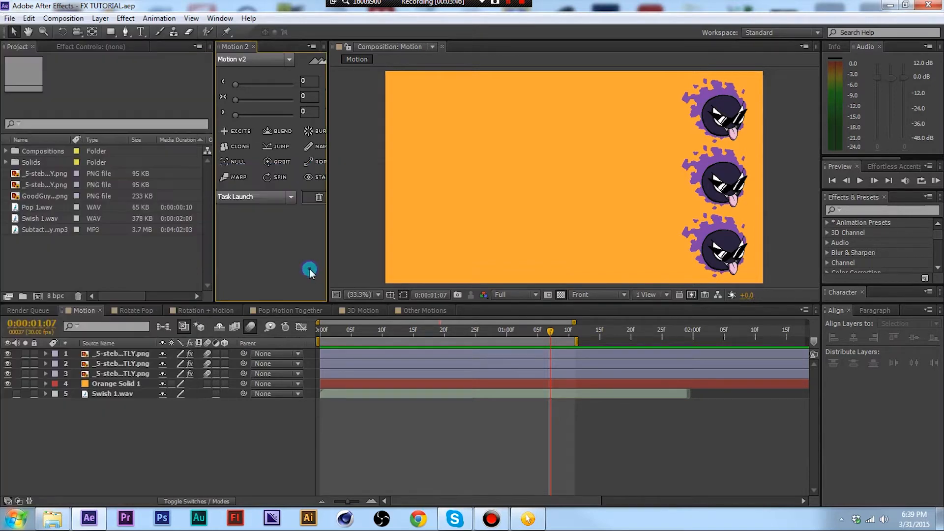
Import the image _5-stebs_GASTLY.png from the AFX Tutorial files folder into the project
double_click(133, 264)
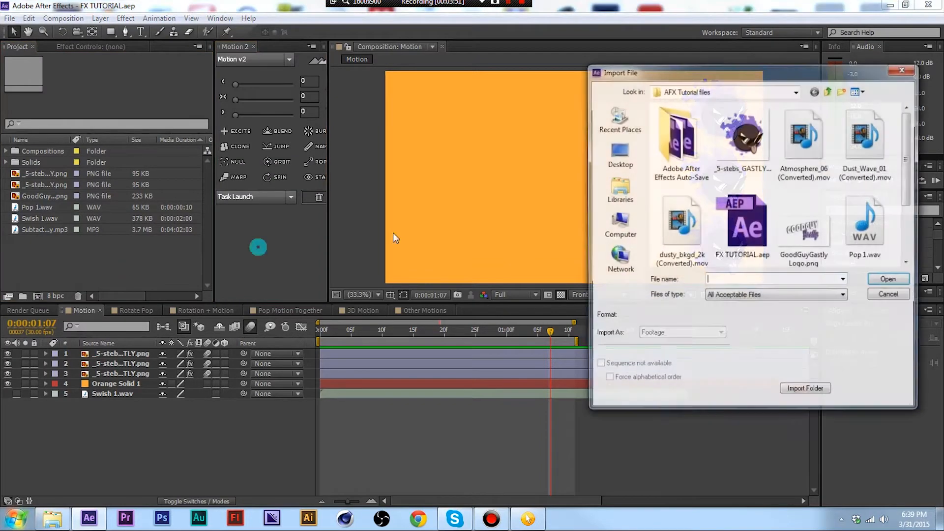
left_click(890, 281)
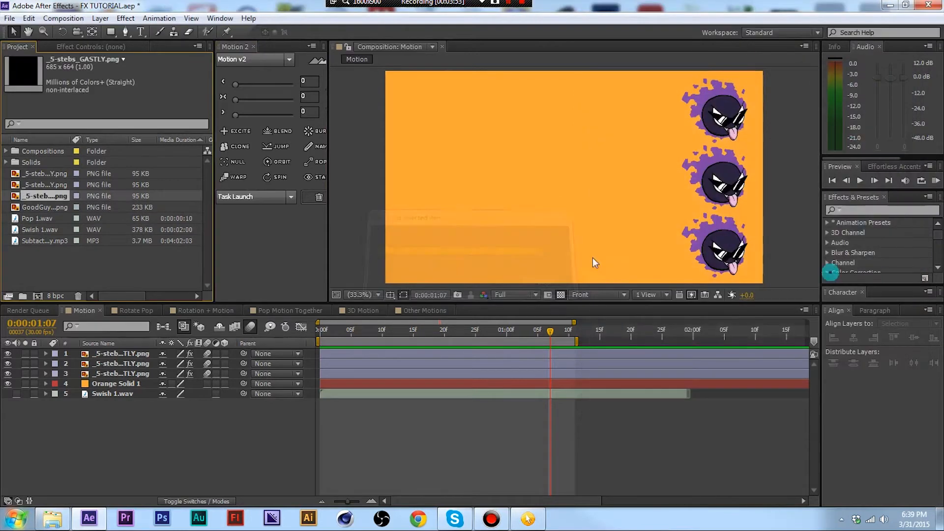
Start a new composition from the project files and name it tutorialololol
left_click(70, 275)
right_click(60, 262)
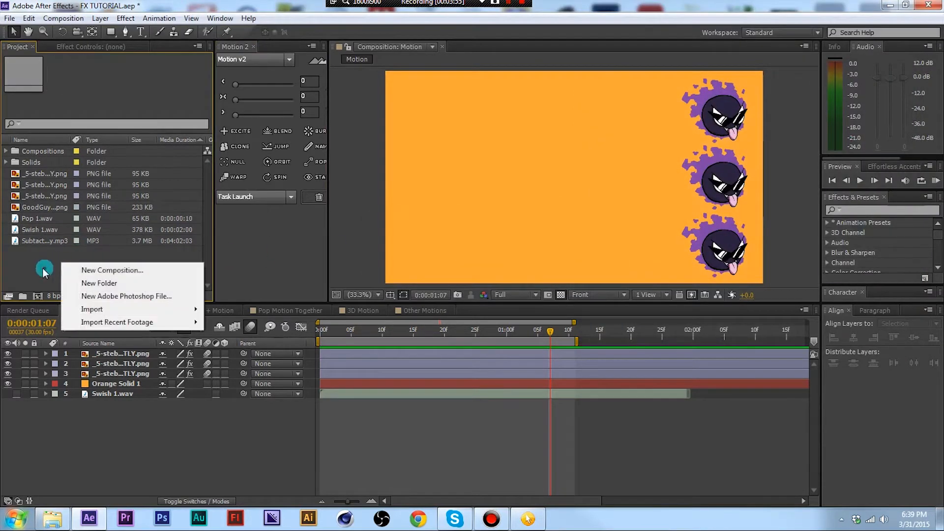
left_click(36, 262)
right_click(97, 261)
double_click(41, 260)
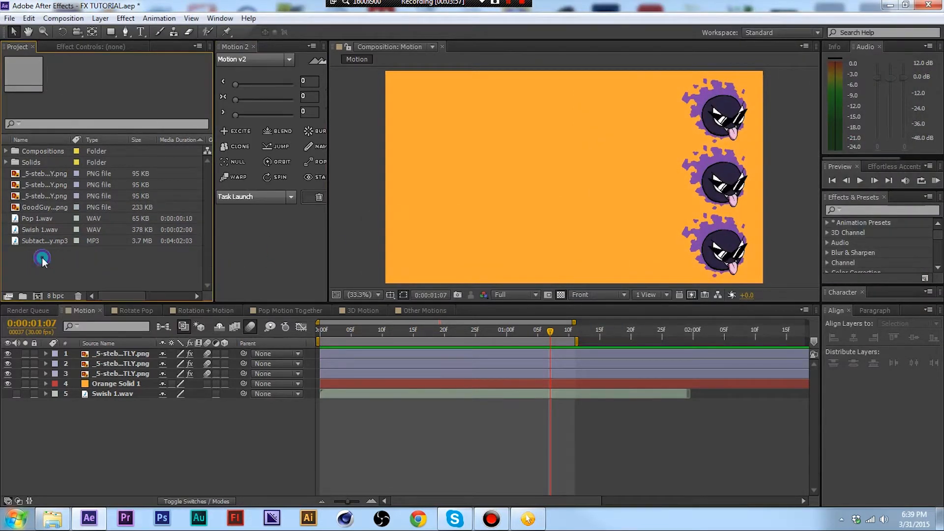
right_click(124, 273)
left_click(135, 276)
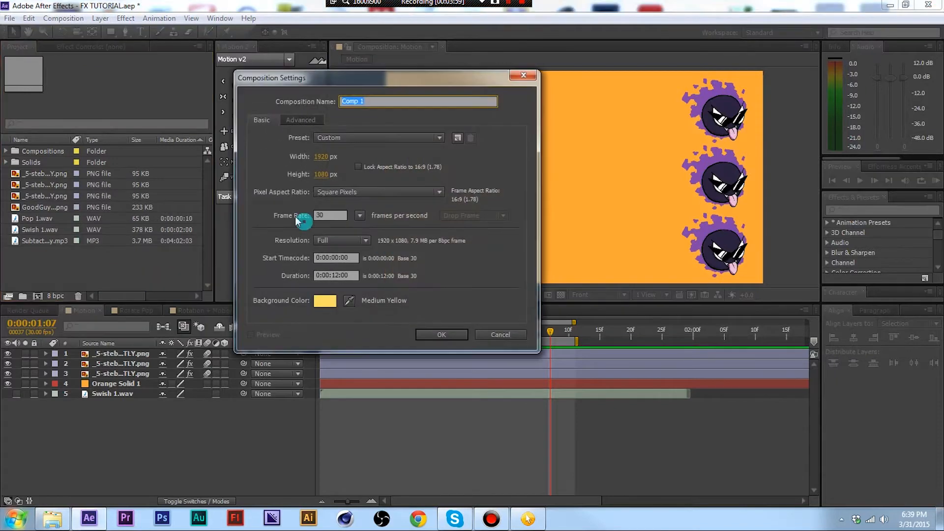
type("tutori")
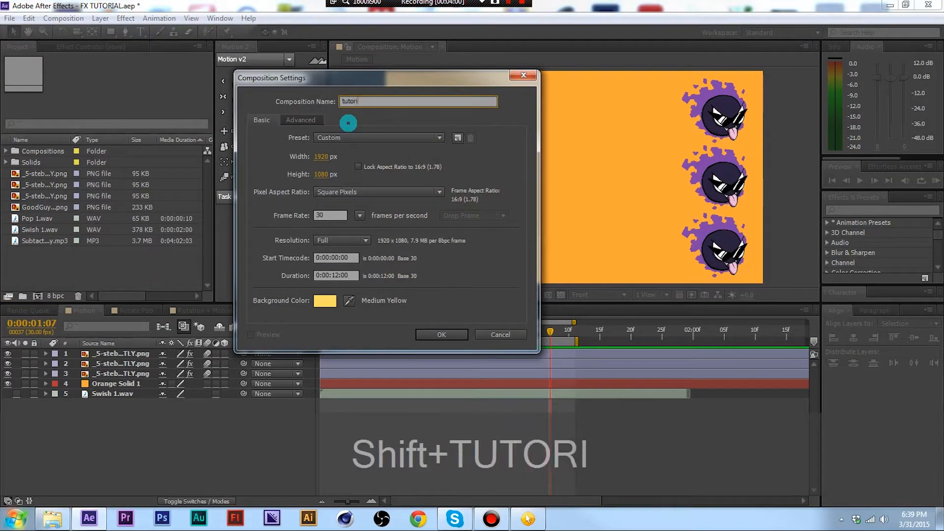
type("alololol")
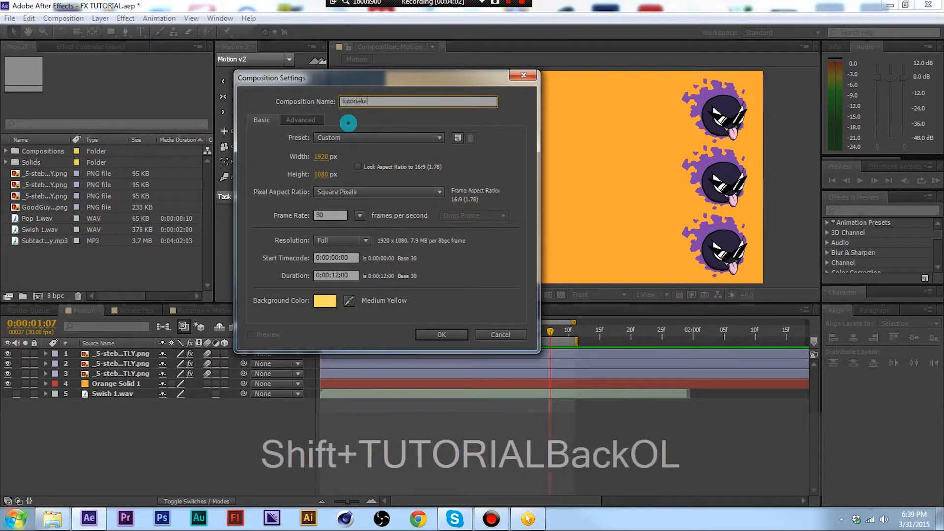
Review the preset, size, frame rate and duration settings, then create the composition at 1920 x 1080 px, 30 fps and 0:00:12:00
left_click(357, 138)
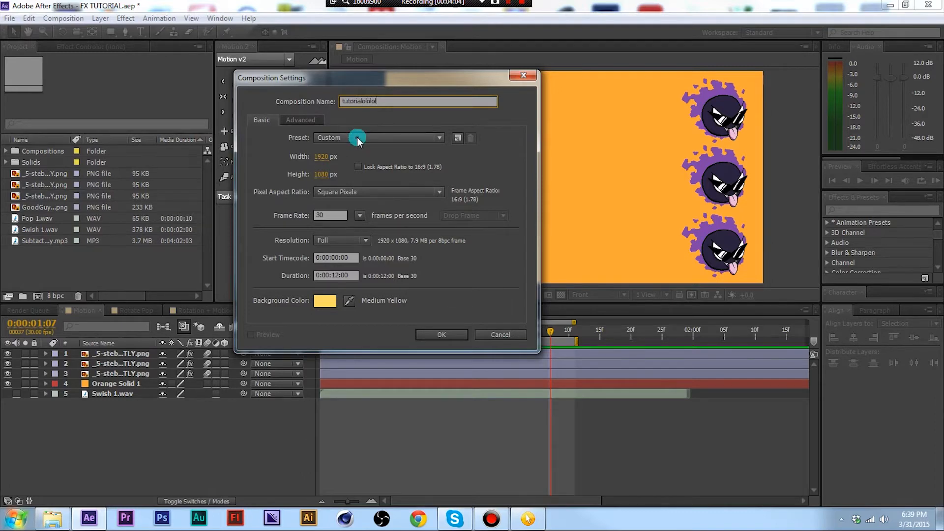
left_click(376, 139)
left_click(389, 137)
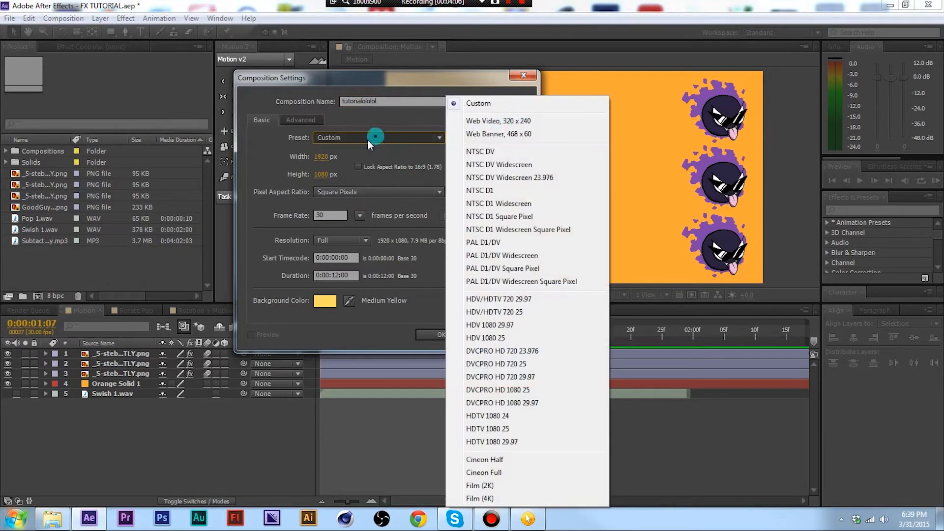
left_click(368, 140)
left_click(329, 156)
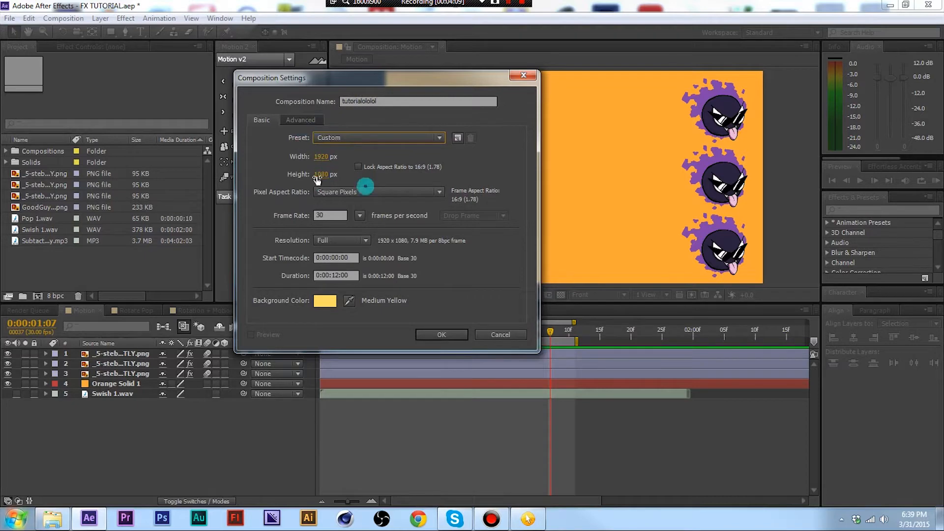
left_click(319, 215)
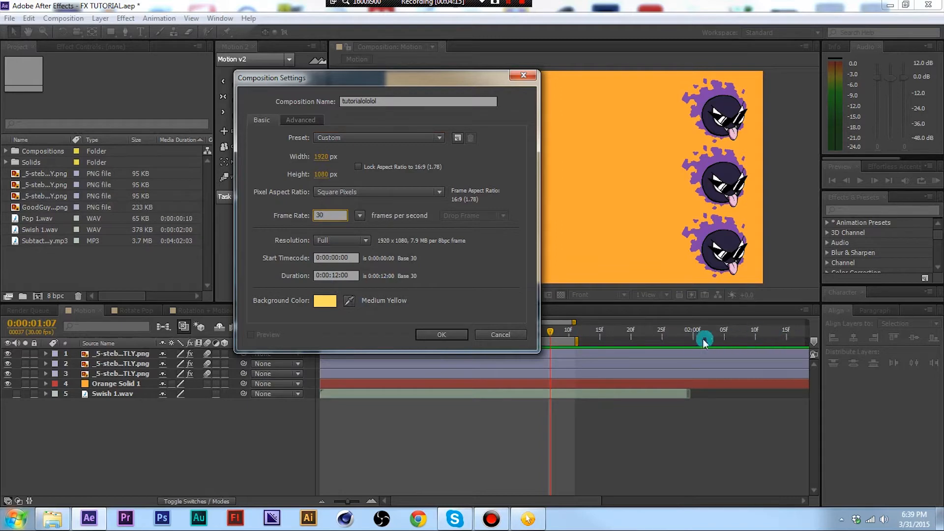
left_click(327, 274)
left_click(336, 276)
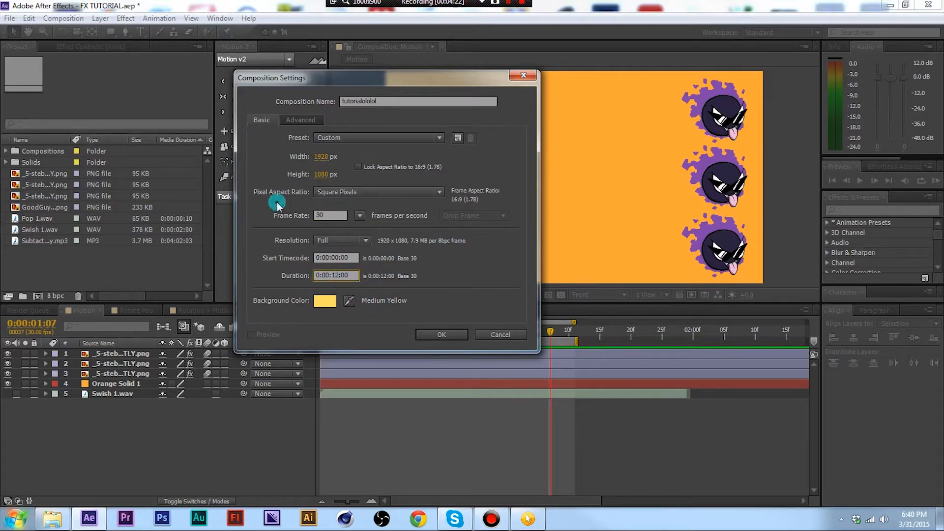
left_click_drag(271, 87, 224, 93)
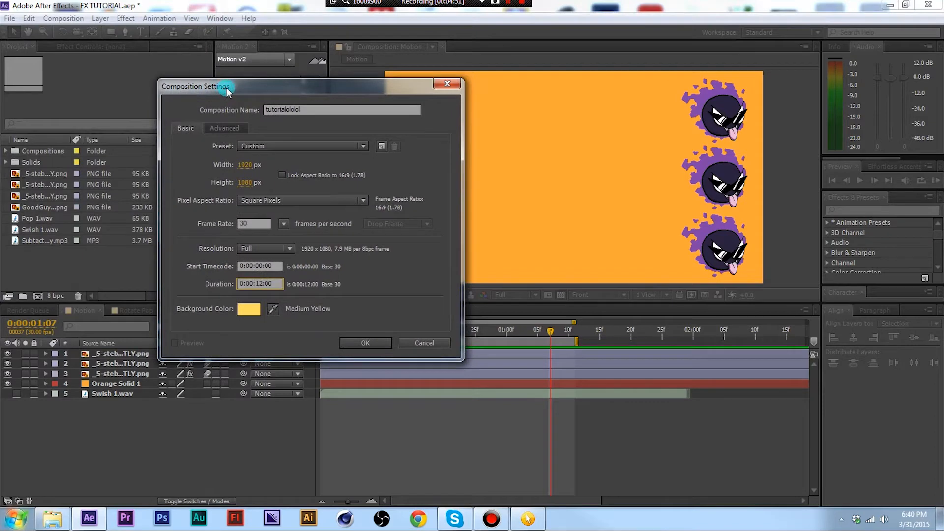
mouse_move(227, 92)
left_mouse_down()
mouse_move(223, 102)
mouse_move(204, 90)
mouse_move(212, 111)
mouse_move(217, 90)
left_mouse_up()
left_click(345, 344)
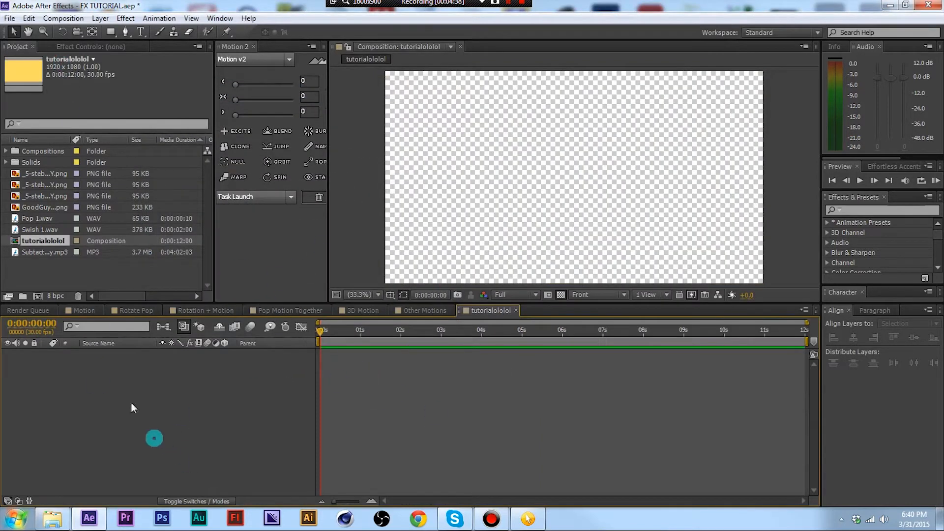
Start a new solid layer in the tutorialololol timeline and name it bg
right_click(111, 397)
left_click(94, 385)
right_click(108, 380)
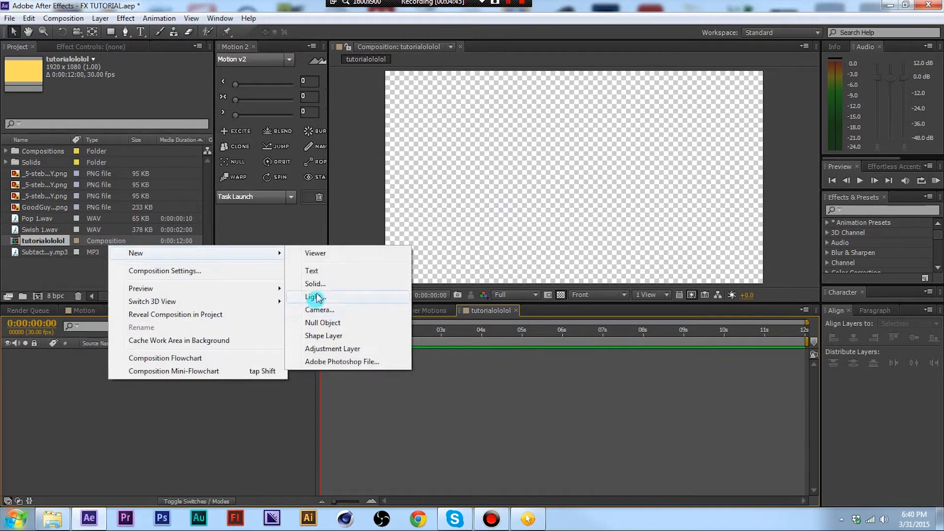
left_click(182, 423)
right_click(183, 388)
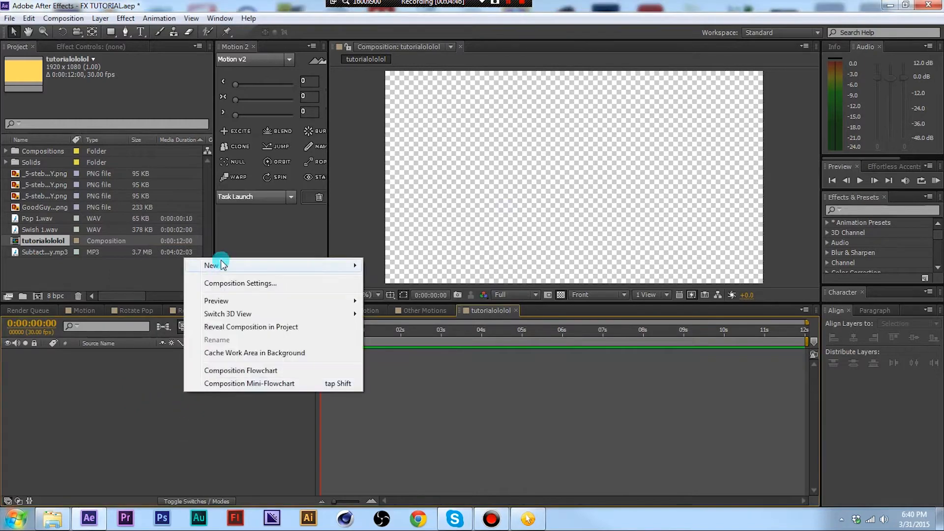
mouse_move(219, 264)
left_click(392, 296)
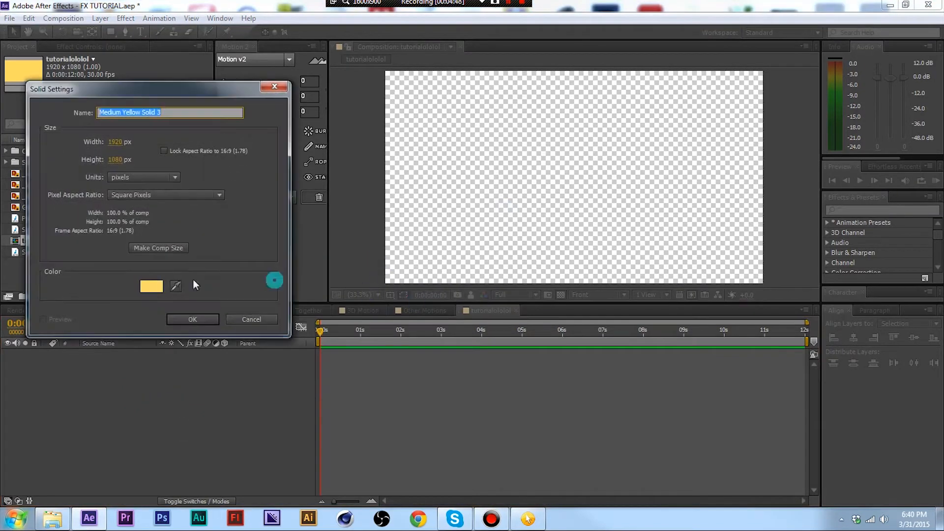
type("b g")
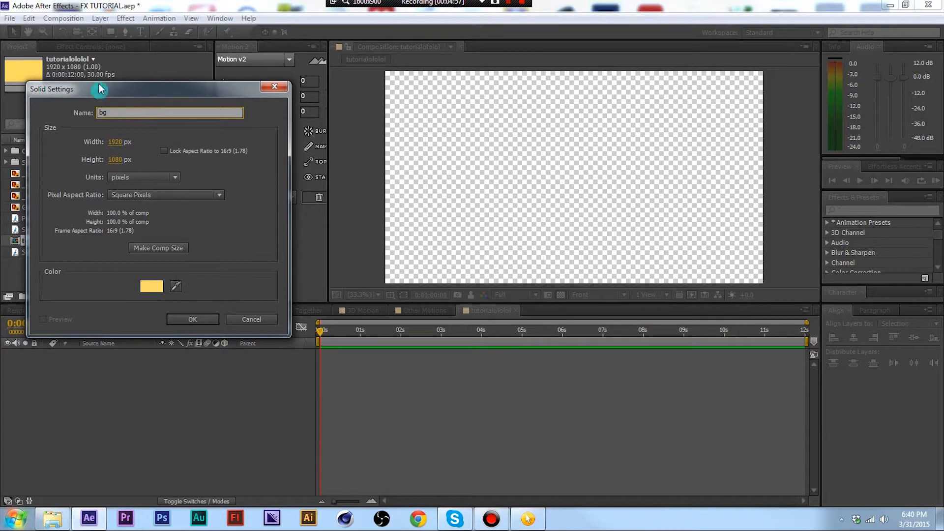
left_click_drag(108, 92, 119, 137)
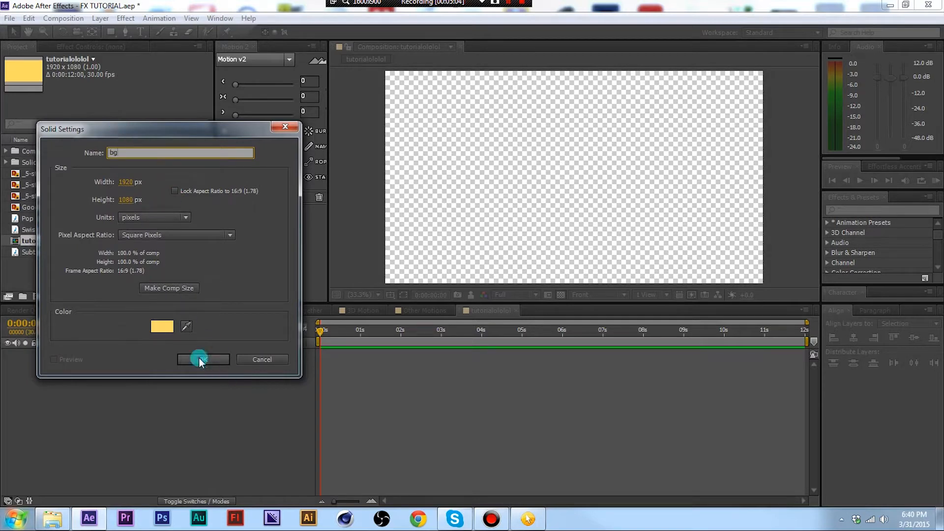
Keep the yellow FFDA69 as the solid's color and create the 1920 x 1080 px background layer
left_click(162, 327)
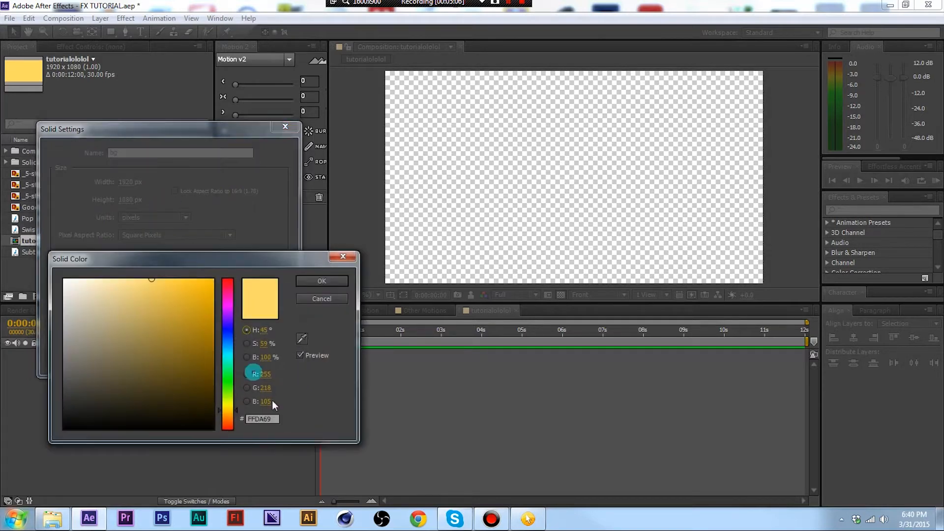
left_click(321, 282)
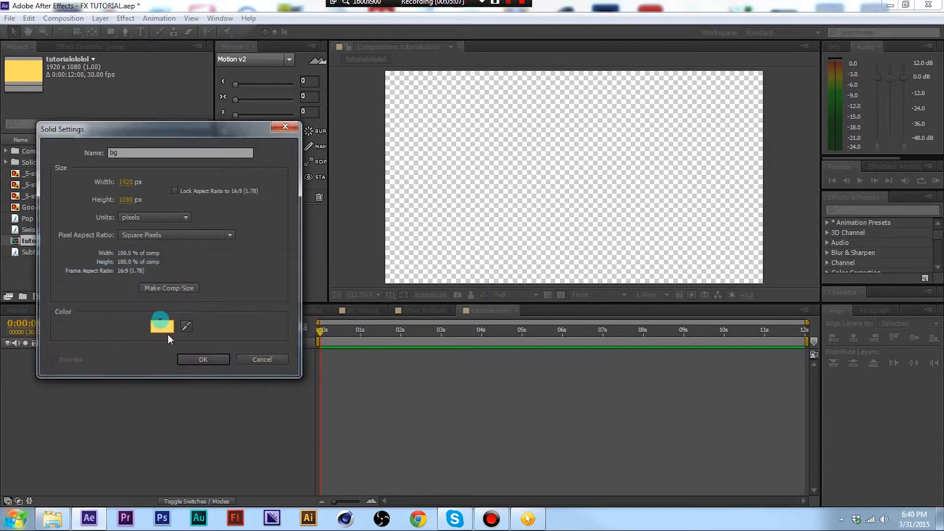
left_click(213, 360)
left_click(203, 409)
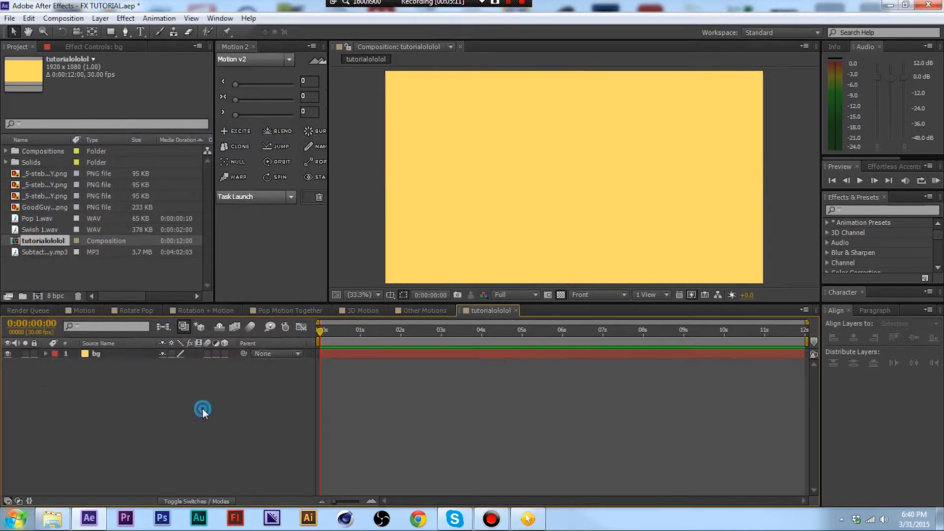
Add the imported _5-stebs_GASTLY.png to the tutorialololol timeline as a layer above bg
left_click(67, 275)
left_click(99, 339)
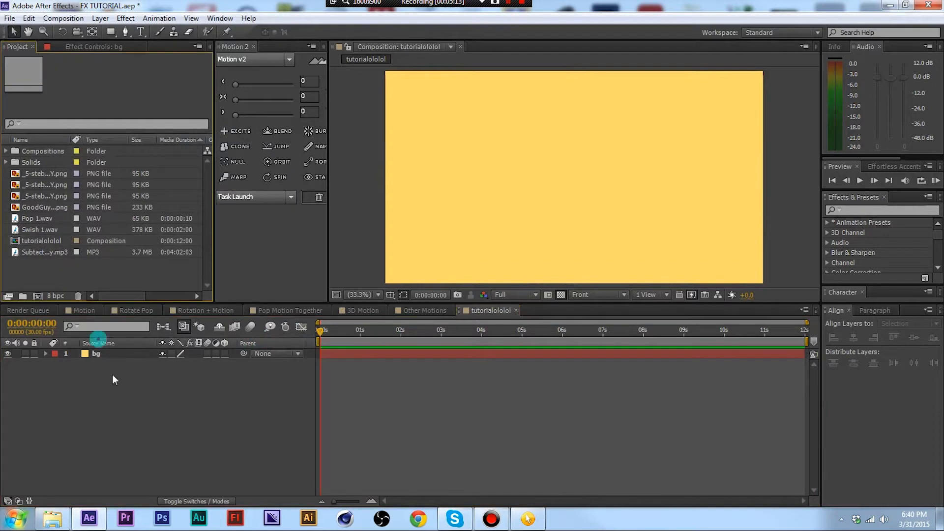
left_click(49, 208)
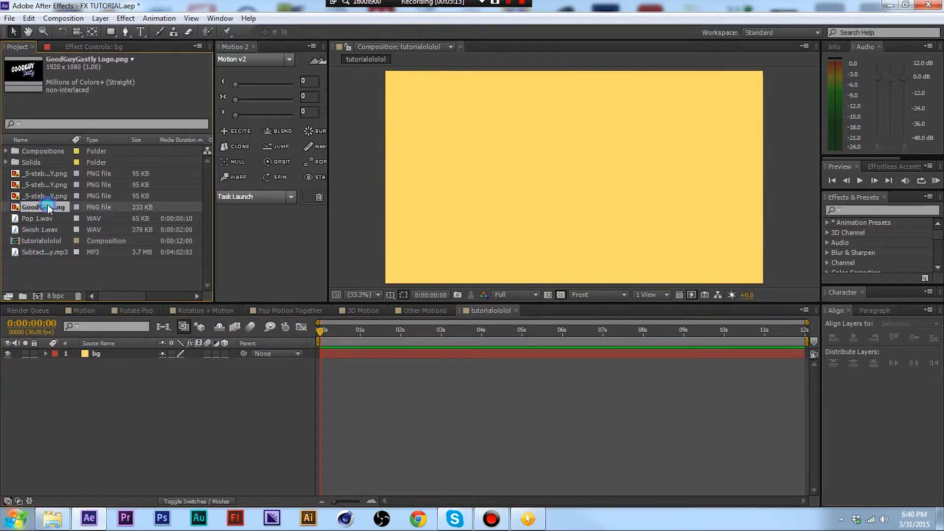
left_click(14, 197)
left_click_drag(13, 197, 105, 356)
left_click(126, 413)
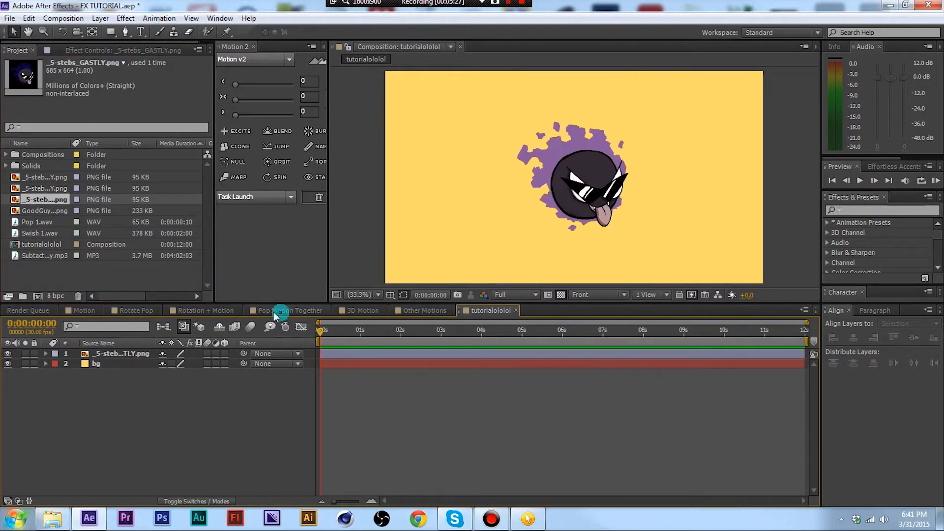
Copy the Curves effect from the Ease - Snap layer in the Rotation + Motion composition
left_click(205, 311)
left_click(73, 49)
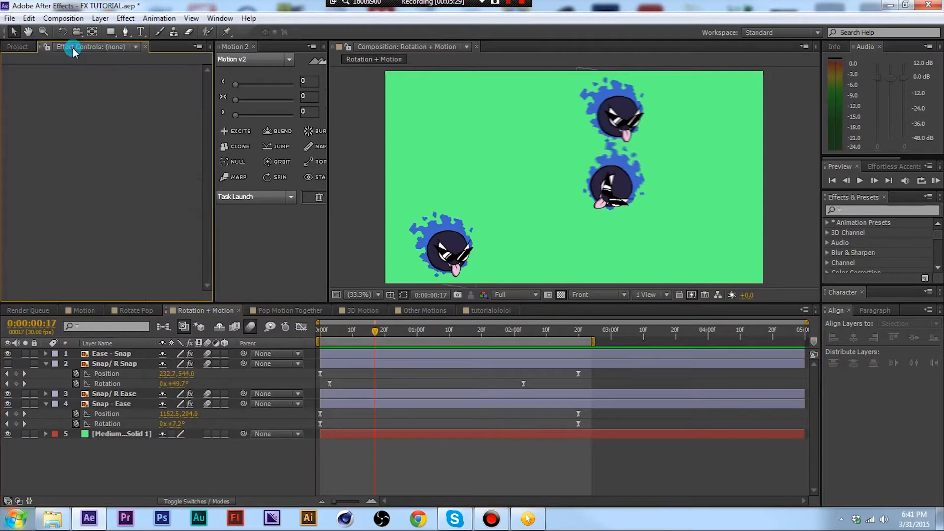
left_click(112, 354)
left_click(113, 364)
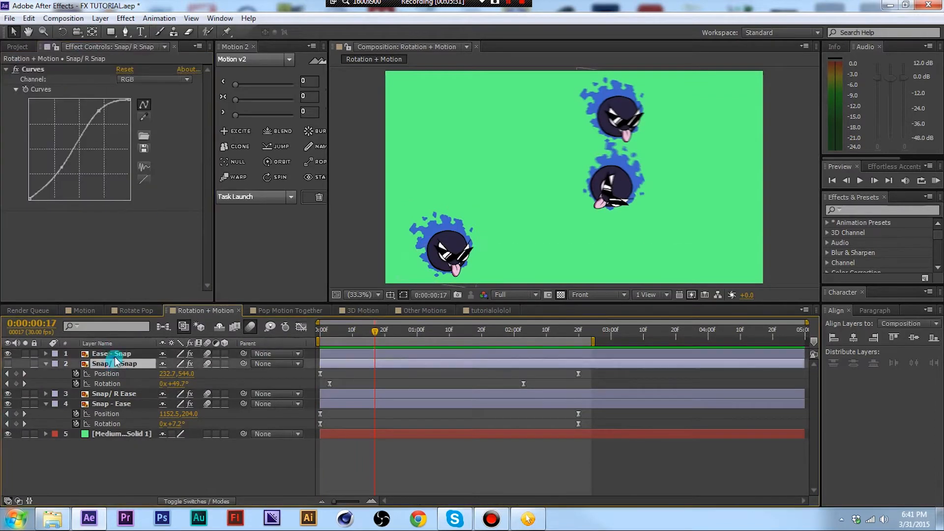
left_click(112, 353)
left_click(39, 69)
key("ctrl+c")
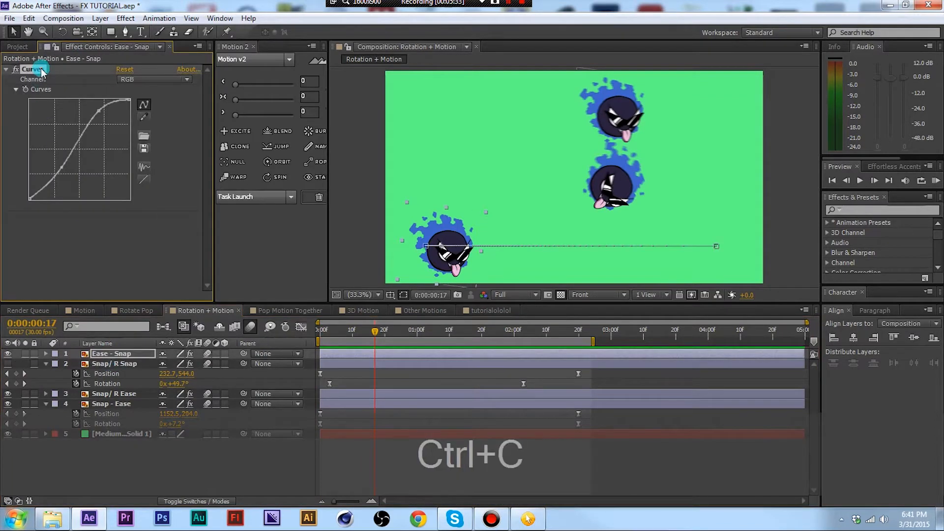
Paste the Curves effect onto the _5-stebs_GASTLY.png layer in tutorialololol and check its effect on the image
left_click(487, 311)
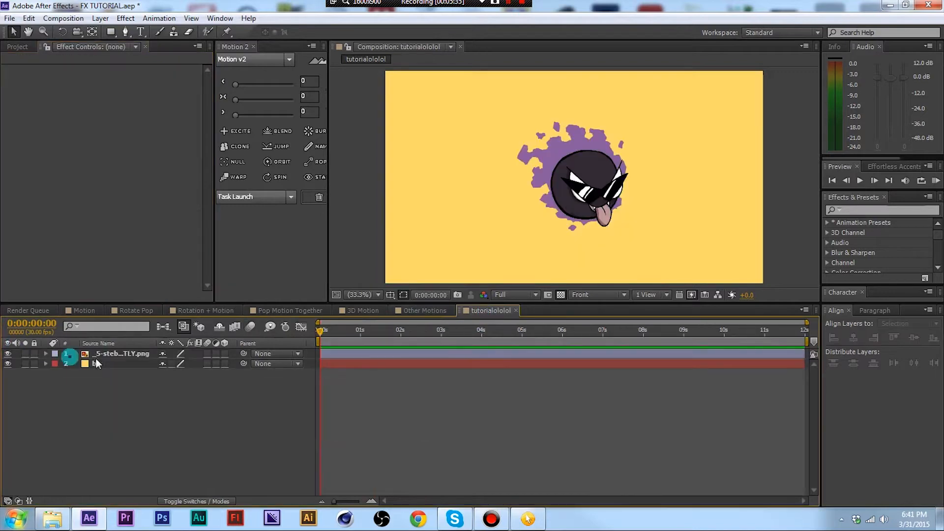
left_click(108, 354)
key("ctrl+v")
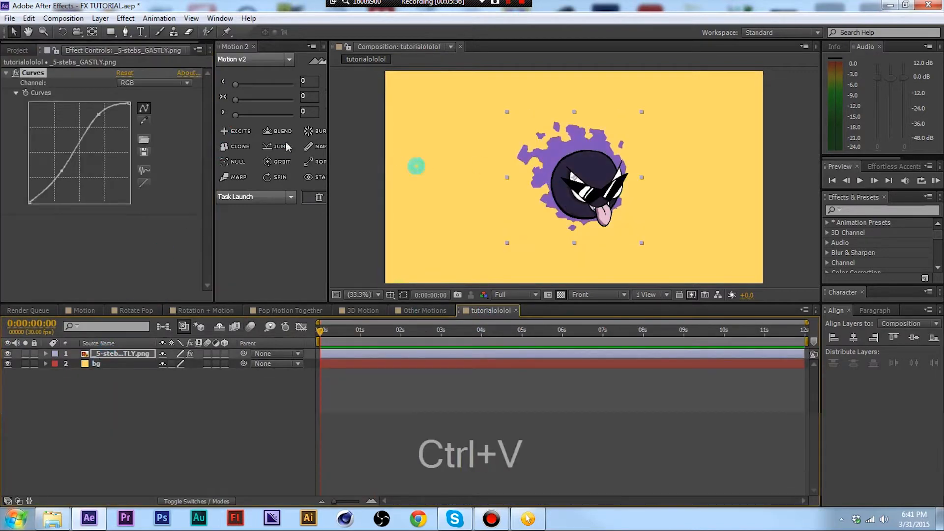
left_click(13, 75)
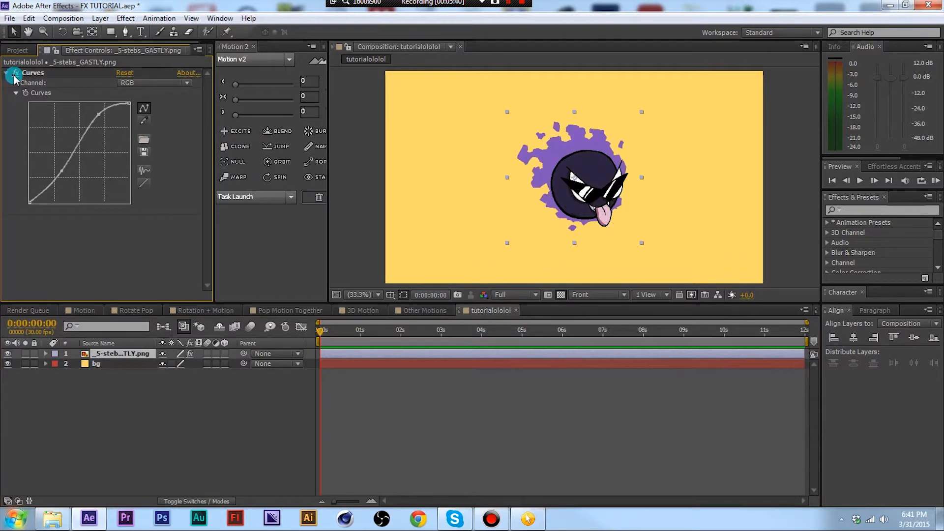
Search the effects for Curves and apply the Color Correction Curves effect to the character image as a second Curves, undoing and repeating it once
left_click(869, 205)
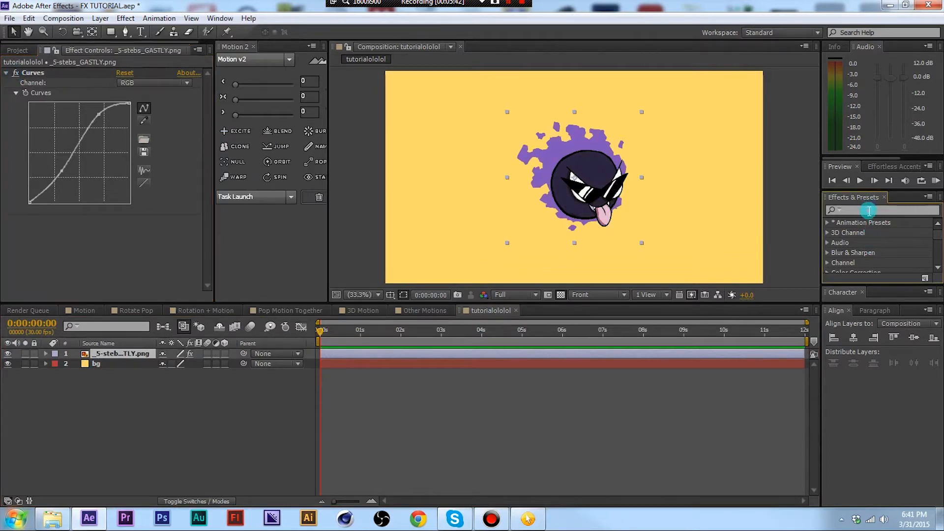
type("Curves")
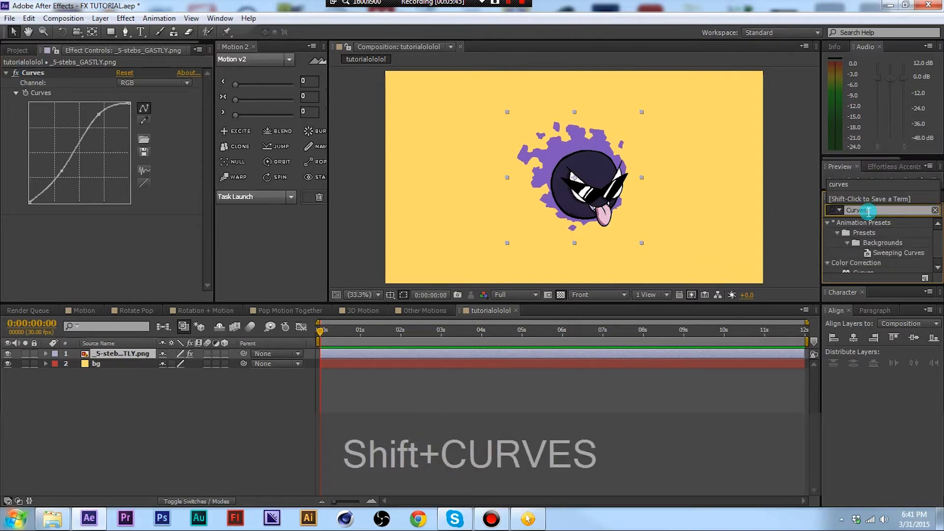
scroll(867, 231, "down", 1)
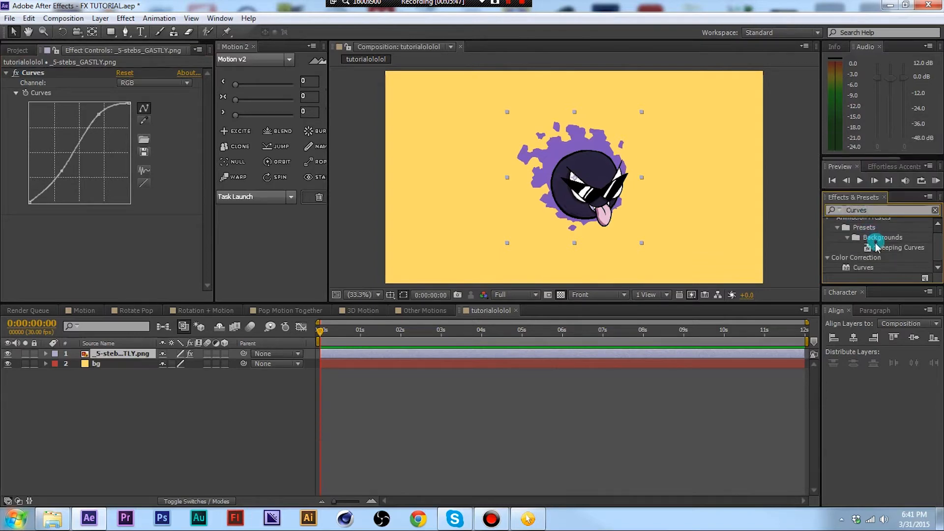
scroll(876, 245, "up", 1)
scroll(875, 247, "down", 1)
left_click_drag(864, 268, 568, 191)
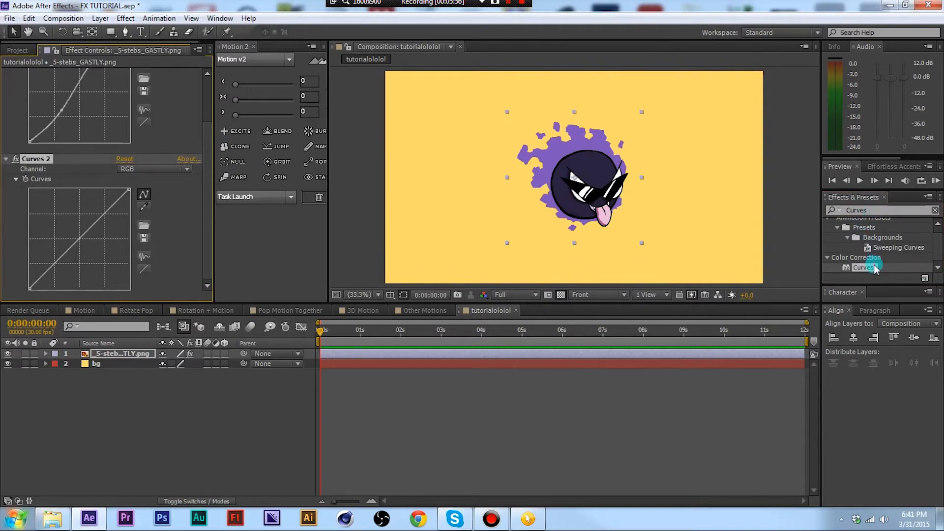
key("ctrl+z")
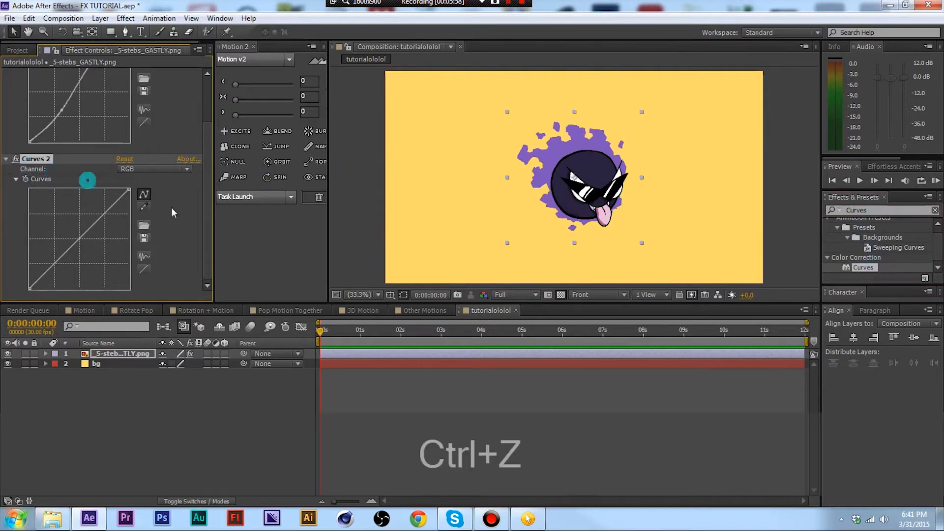
left_click_drag(863, 267, 554, 163)
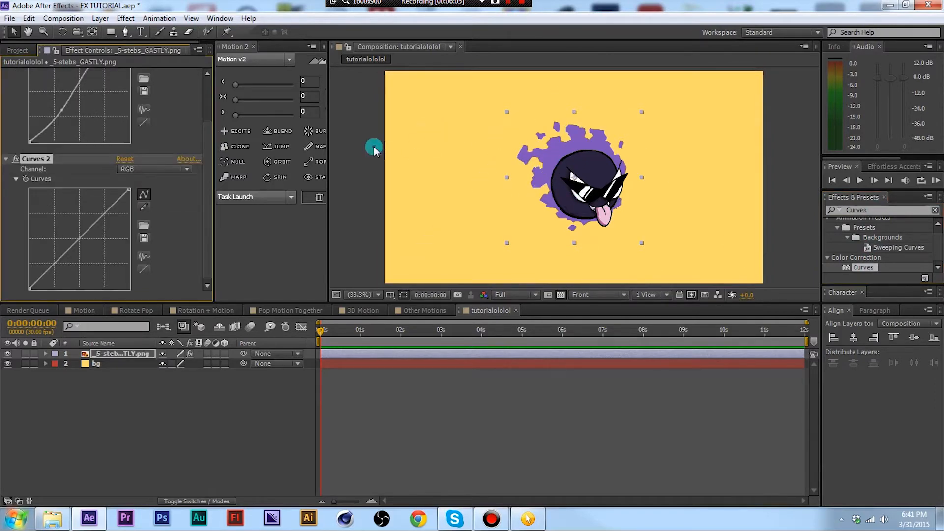
Undo the second Curves effect and move the Gastly image horizontally to the frame's left side, at about 300, 537
key("ctrl+z")
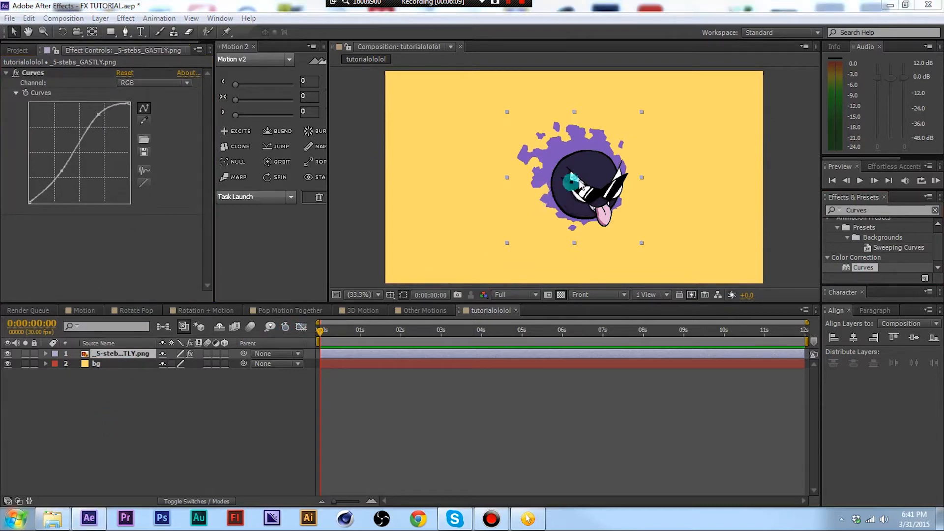
left_click_drag(581, 182, 451, 181)
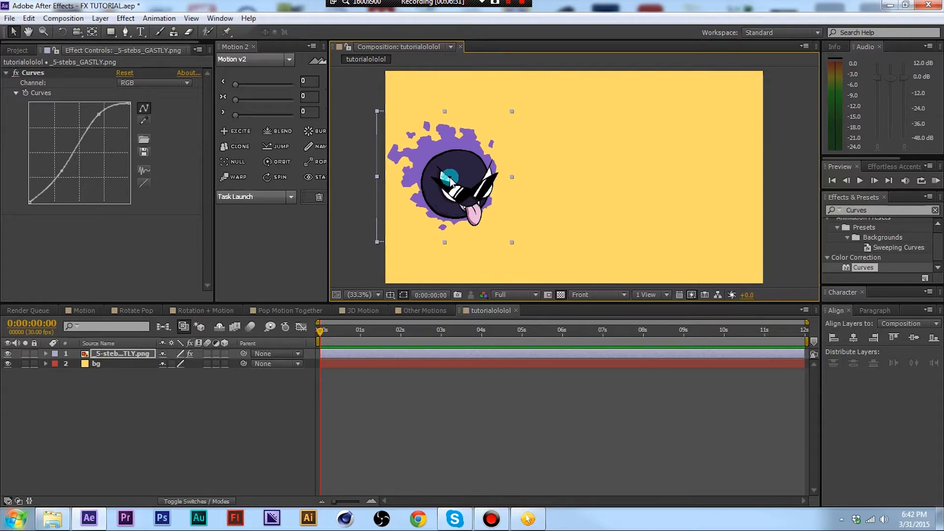
left_click_drag(321, 331, 191, 332)
Reveal the Position property of the _5-stebs_GASTLY.png layer, looking briefly at its full set of Transform properties
left_click(215, 400)
left_click(135, 366)
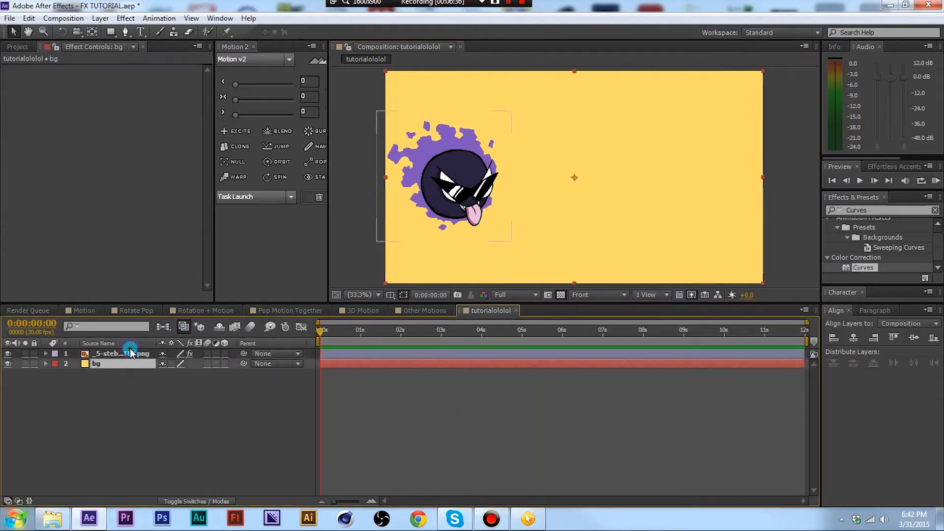
left_click(138, 345)
left_click(132, 354)
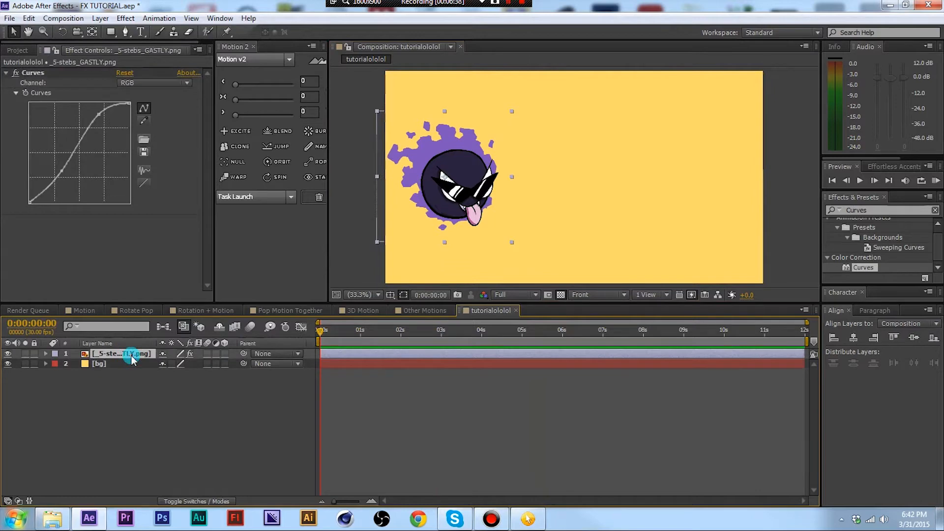
key("p")
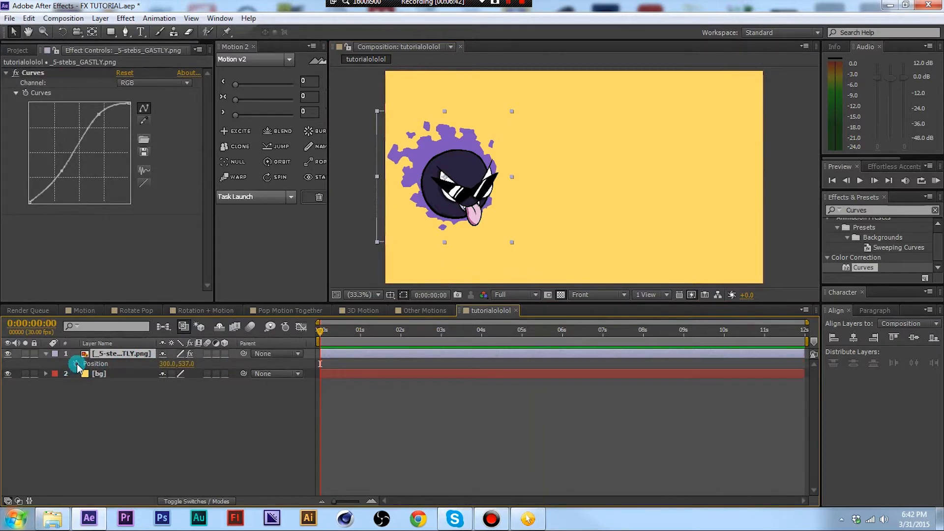
key("p")
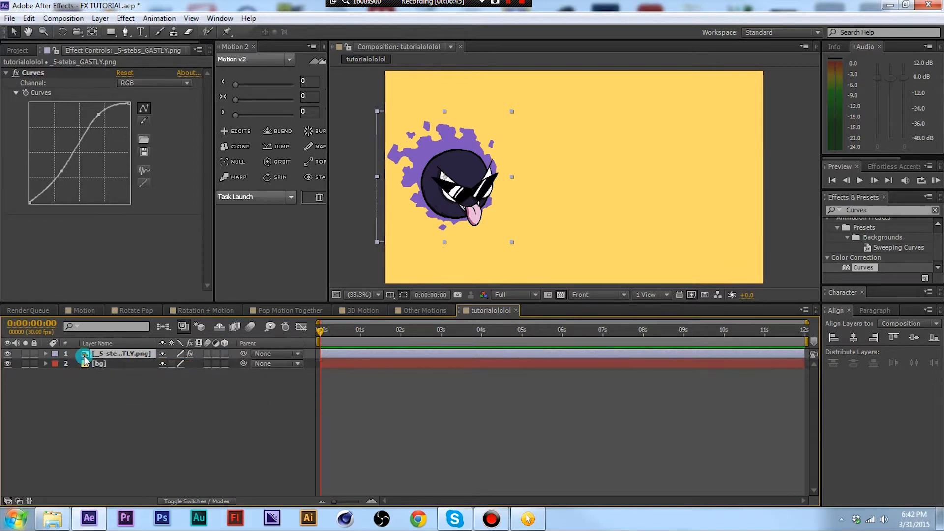
left_click(45, 354)
left_click(56, 374)
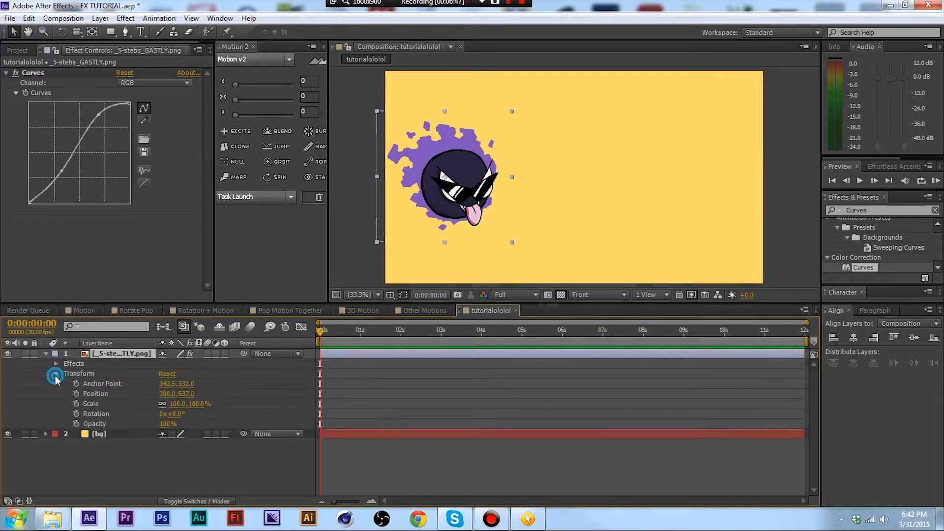
left_click(50, 353)
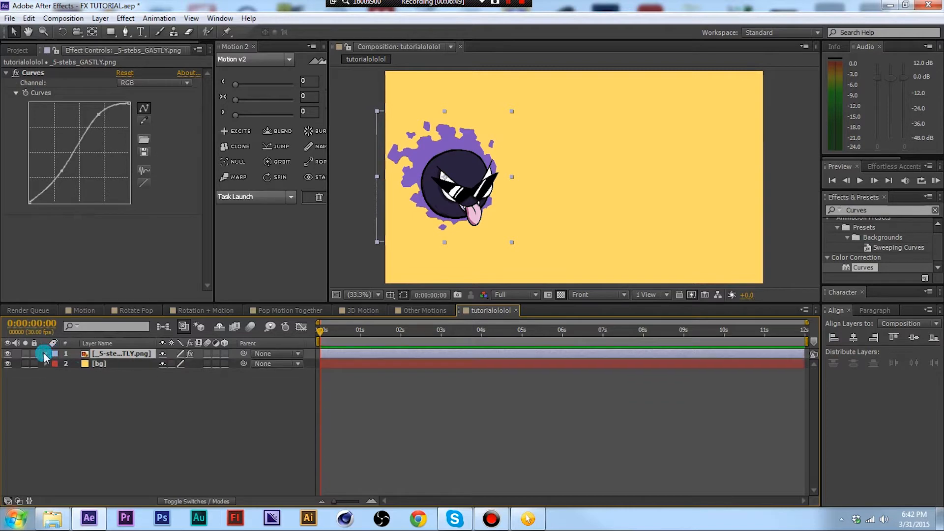
key("p")
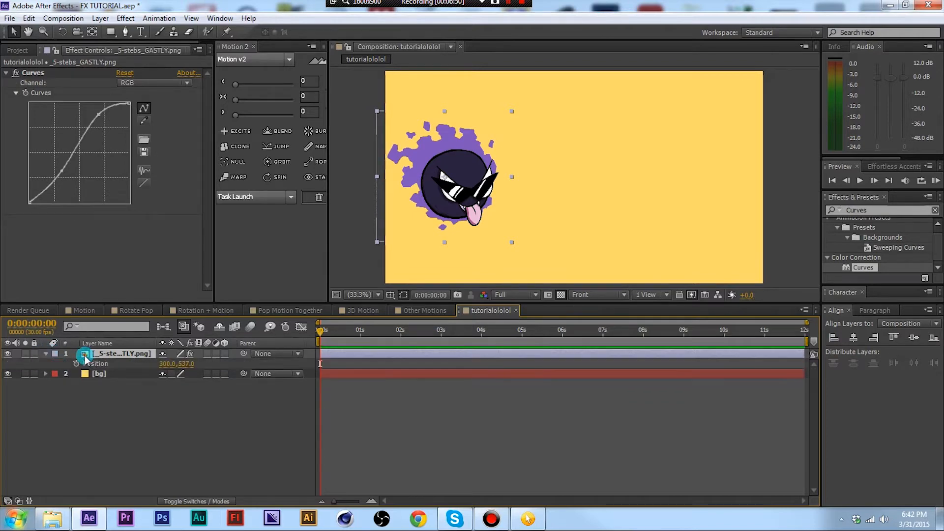
Turn on Position keyframing for the Gastly layer at 0:00:00:21, leaving one keyframe there
key("space")
key("space")
left_click(95, 368)
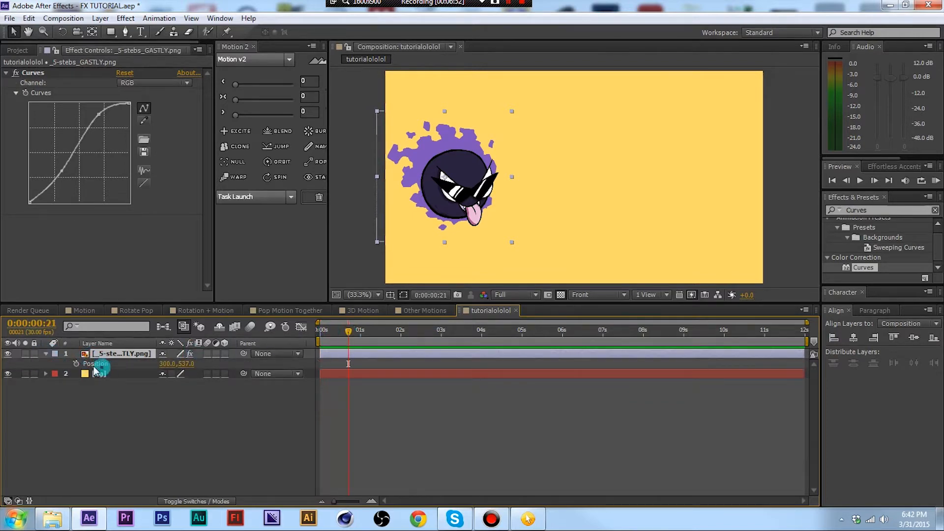
left_click(76, 363)
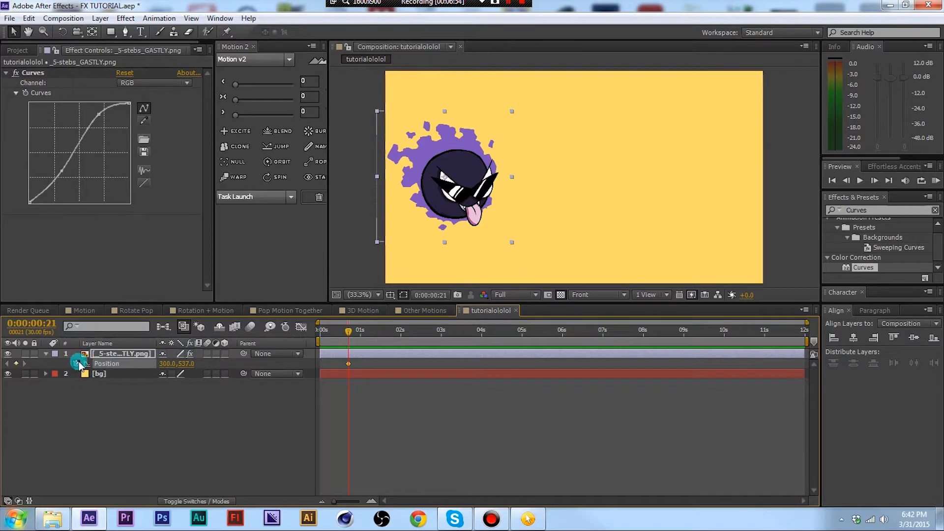
left_click(76, 363)
left_click(77, 364)
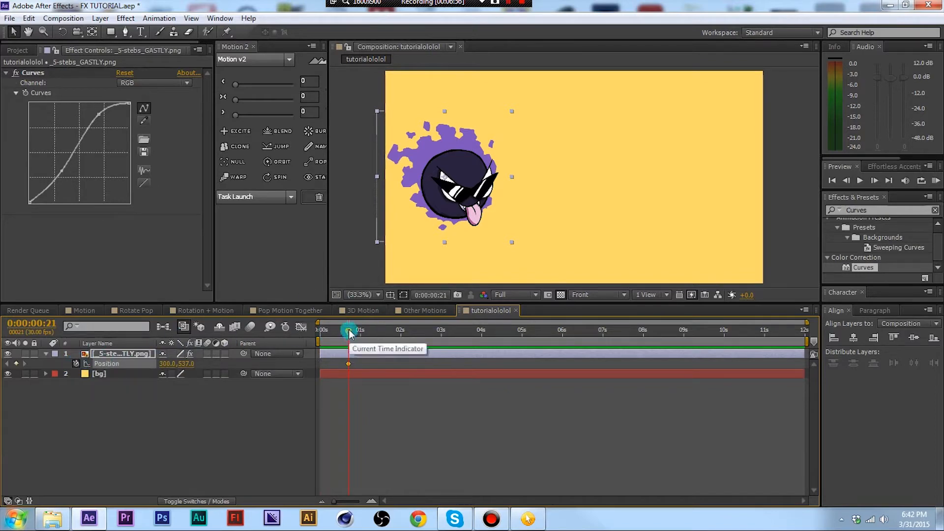
Add a Position keyframe at about 3 seconds by moving Gastly to the frame's right side, about 1626, 537, and preview the motion
left_click_drag(350, 333, 438, 337)
left_click_drag(424, 130, 694, 130)
left_click_drag(365, 340, 253, 332)
left_click(380, 431)
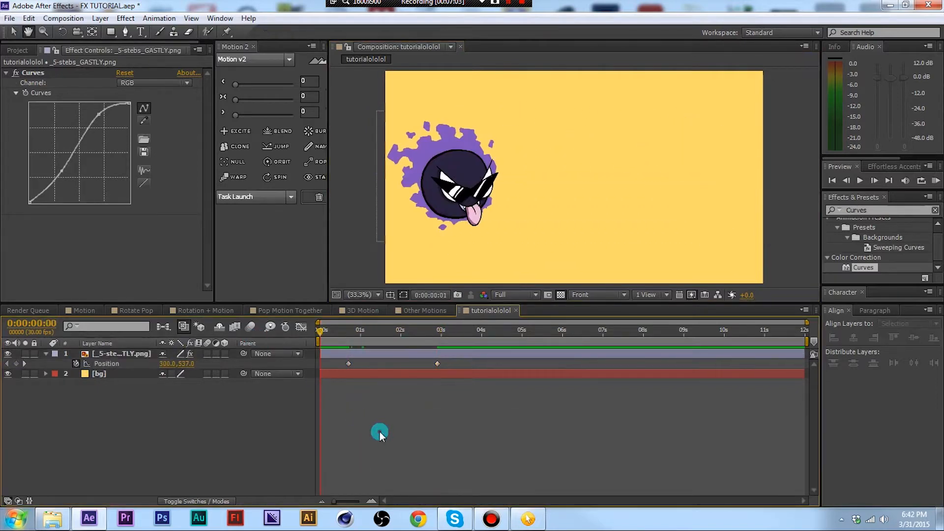
key("space")
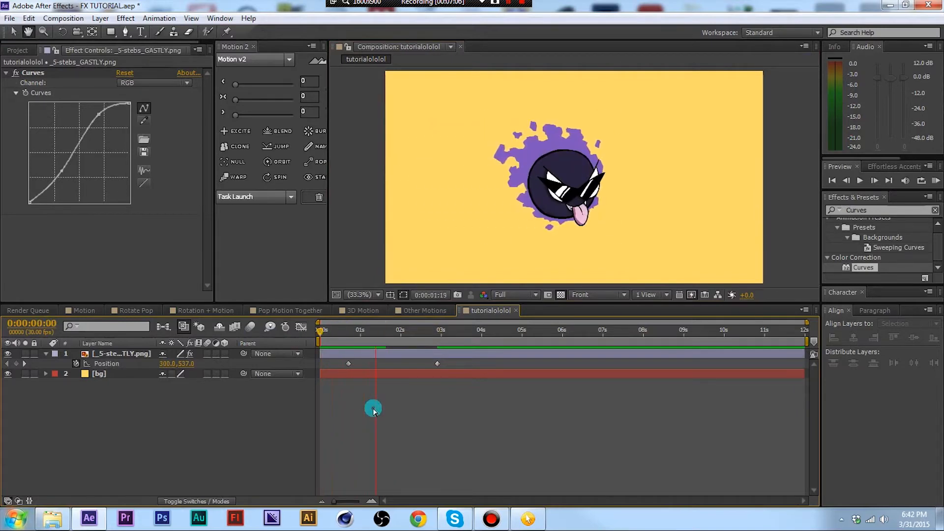
Shift the second Position keyframe earlier to about 2 seconds and preview the faster movement from the start
left_click_drag(437, 364, 401, 358)
key("space")
left_click(389, 395)
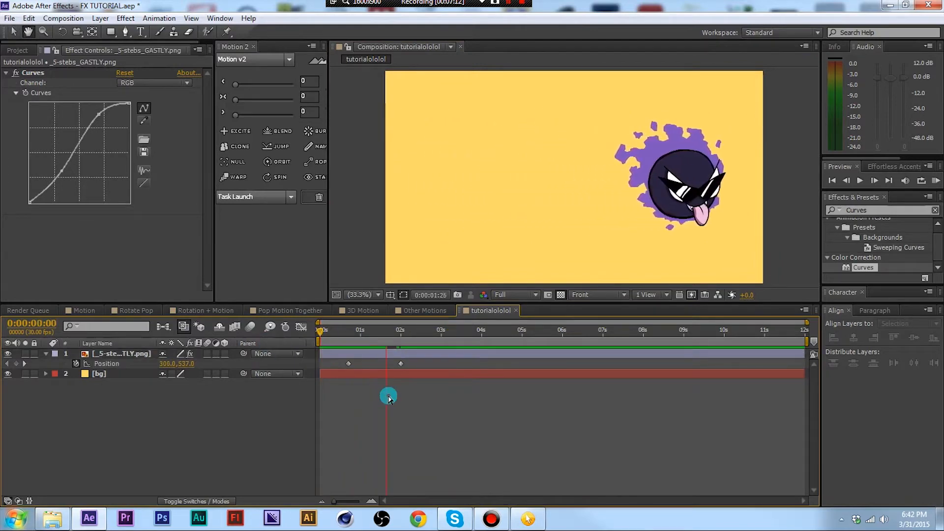
left_click(316, 335)
left_click(234, 356)
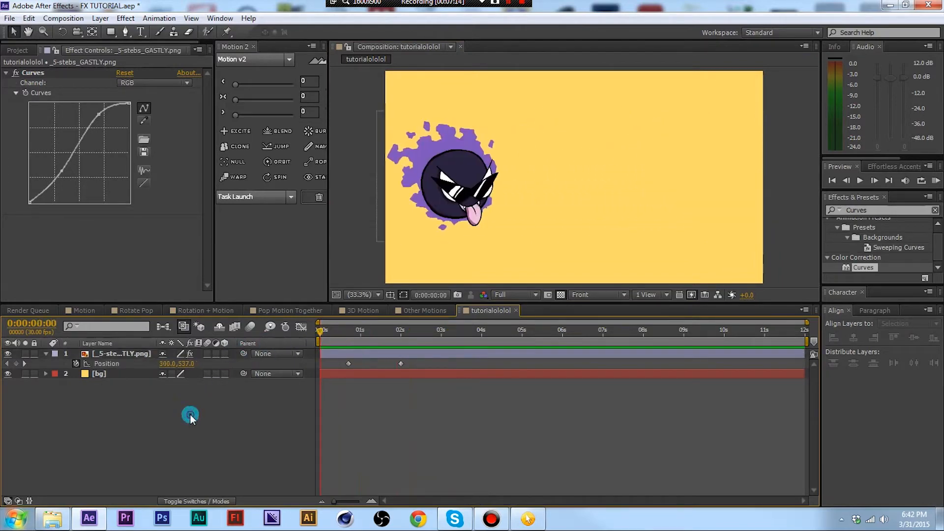
Apply Easy Ease to both Position keyframes and preview the eased movement from the start
left_click_drag(422, 362, 291, 367)
right_click(348, 365)
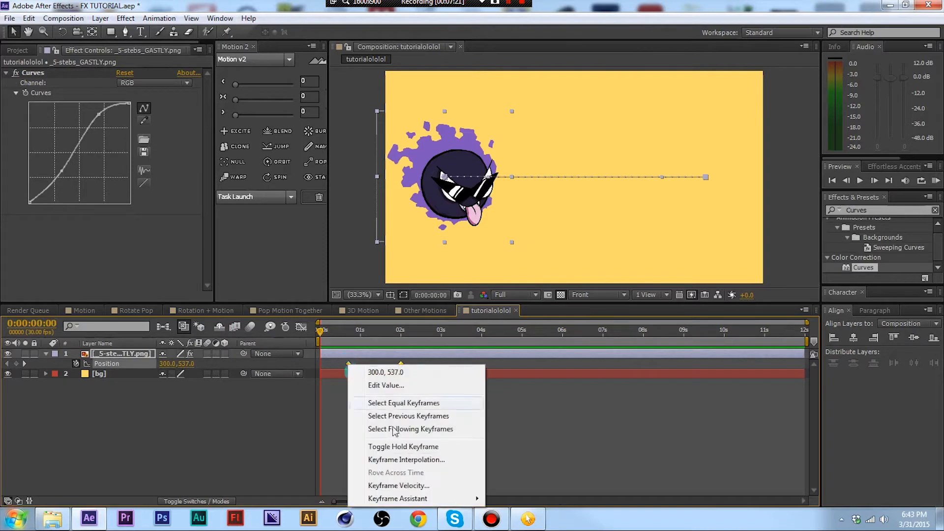
mouse_move(442, 499)
left_click(511, 420)
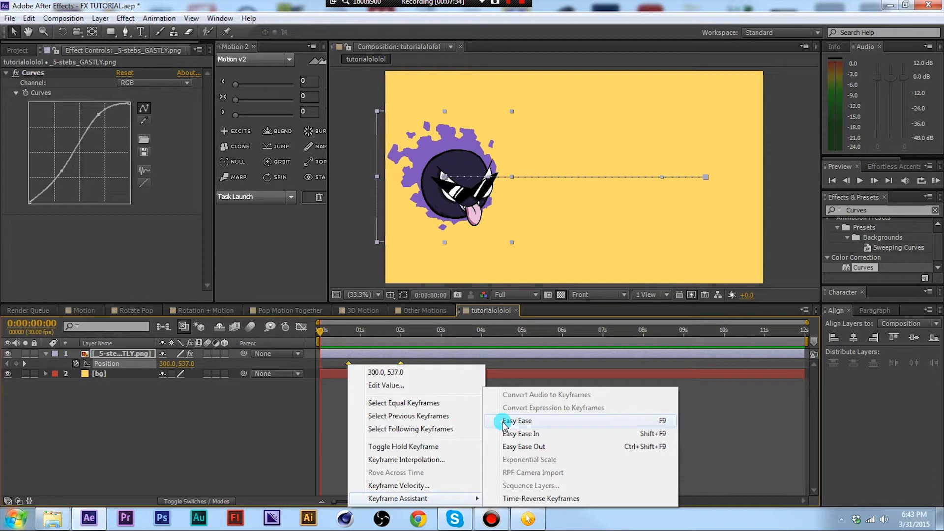
left_click(505, 422)
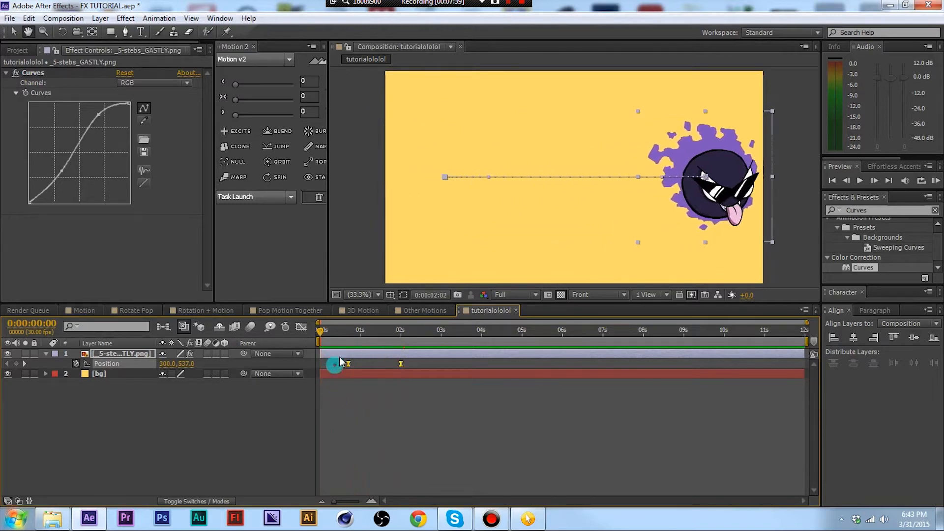
left_click_drag(339, 331, 325, 331)
key("space")
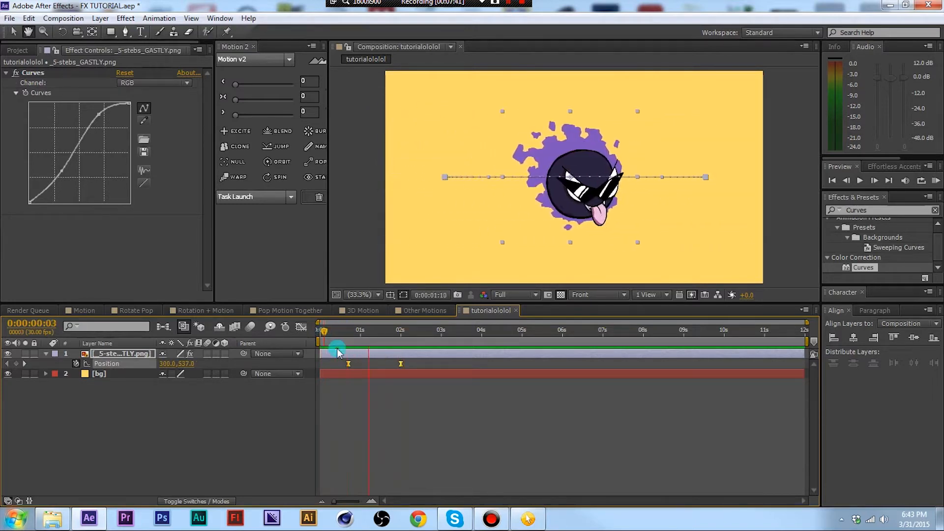
left_click_drag(339, 336, 320, 349)
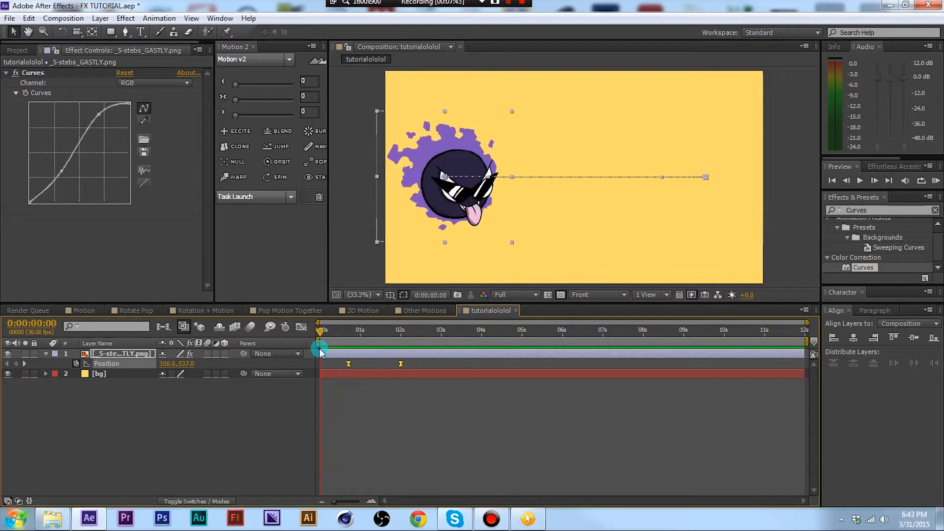
key("space")
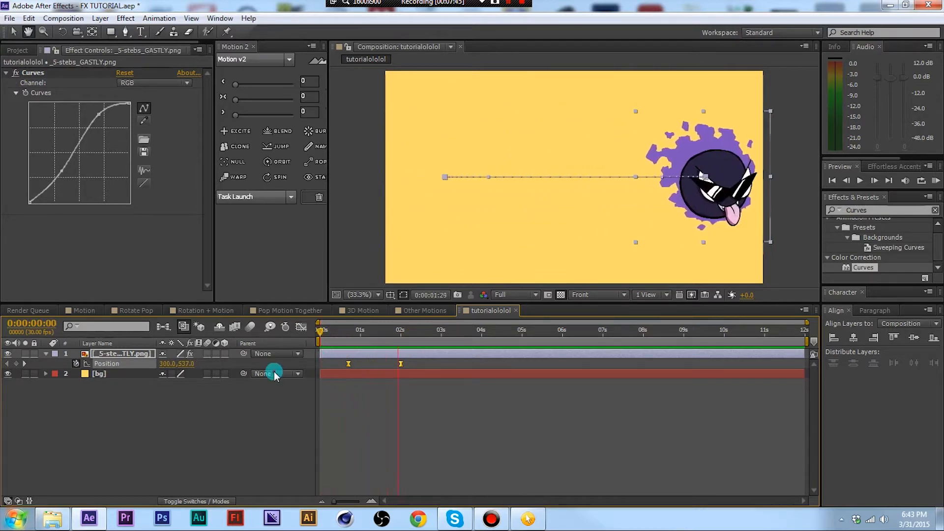
Show the Position keyframes in the Graph Editor and check that Edit Speed Graph and the property display options are enabled
left_click_drag(421, 358, 324, 369)
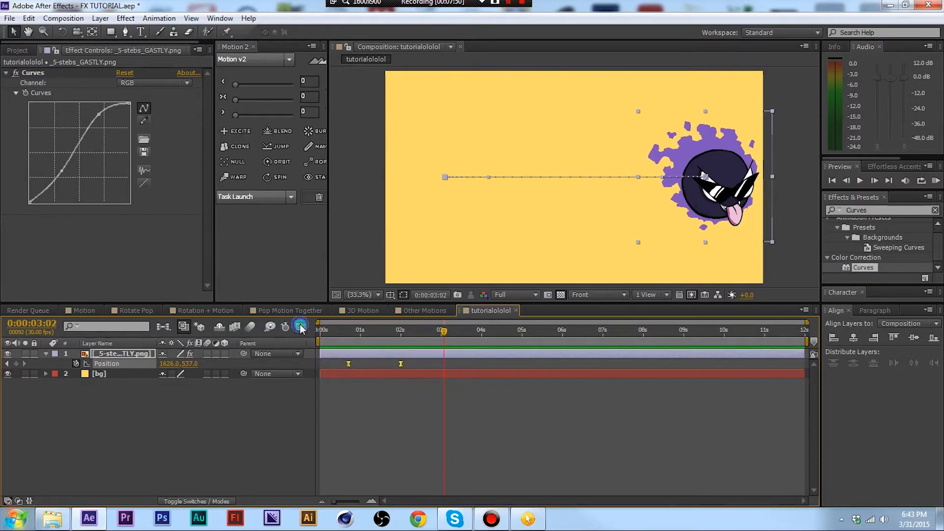
left_click(300, 327)
left_click(445, 489)
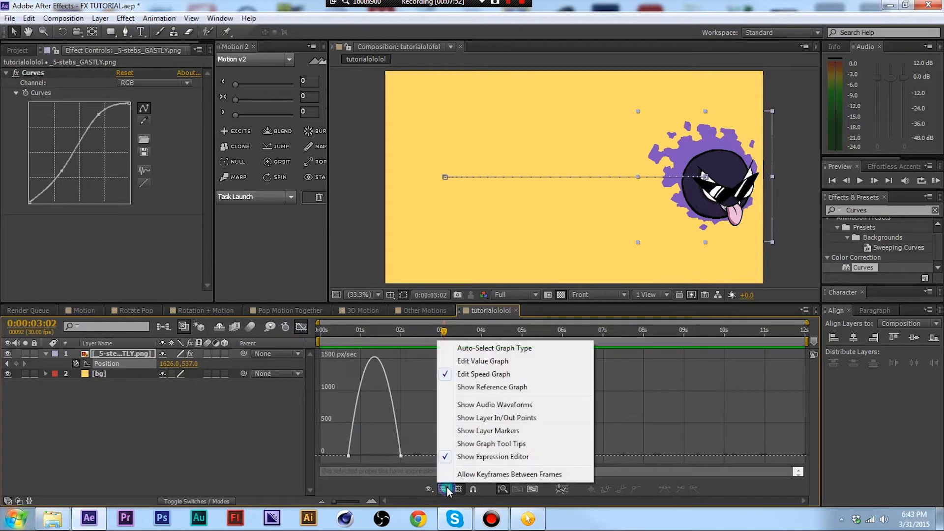
left_click(304, 328)
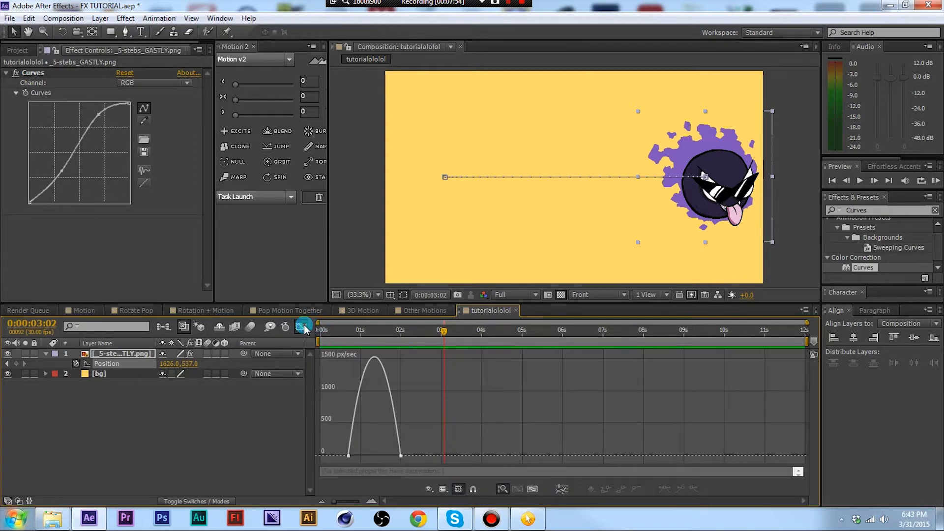
left_click(396, 466)
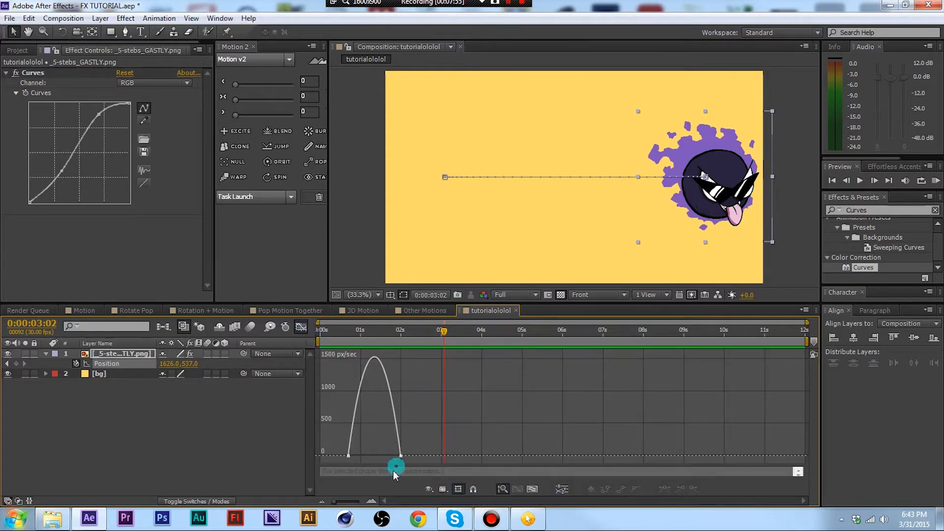
left_click(445, 487)
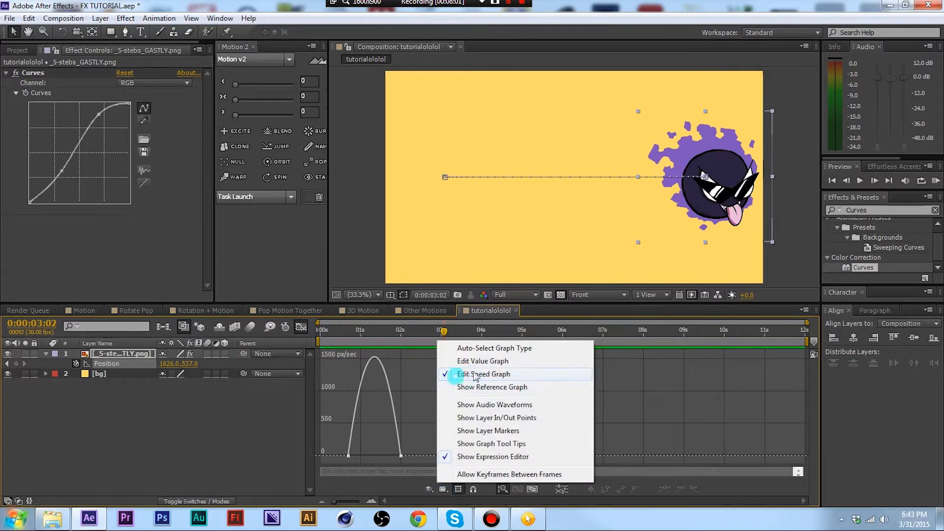
left_click(429, 489)
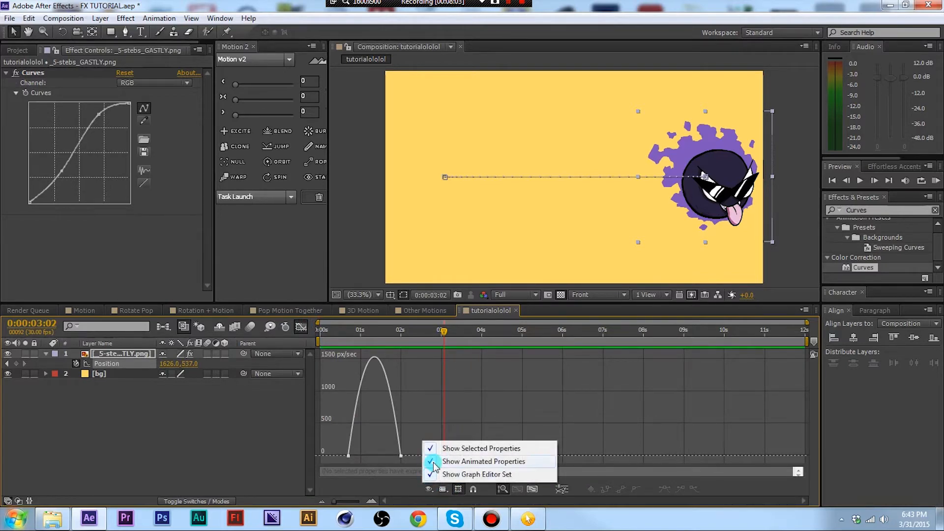
Extend the influence handles of both Position keyframes to the middle of the move, shaping the speed graph into a sharp central peak
left_click(350, 451)
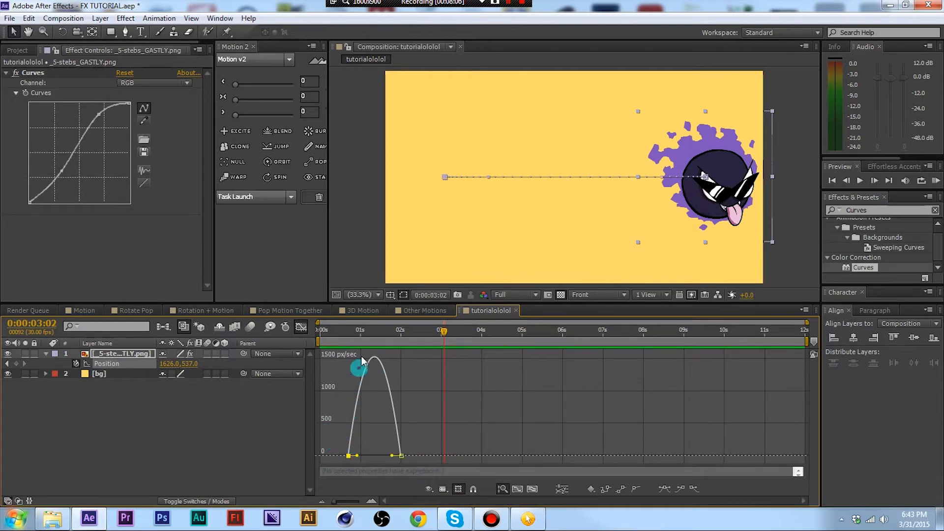
left_click(373, 331)
left_click_drag(373, 331, 341, 331)
left_click(349, 455)
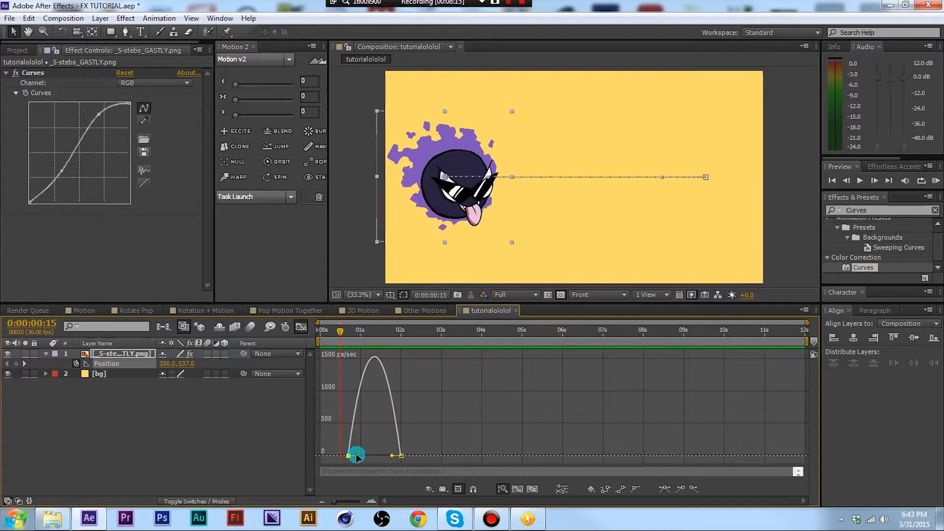
left_click(355, 456)
left_click(352, 455)
left_click_drag(358, 456, 372, 456)
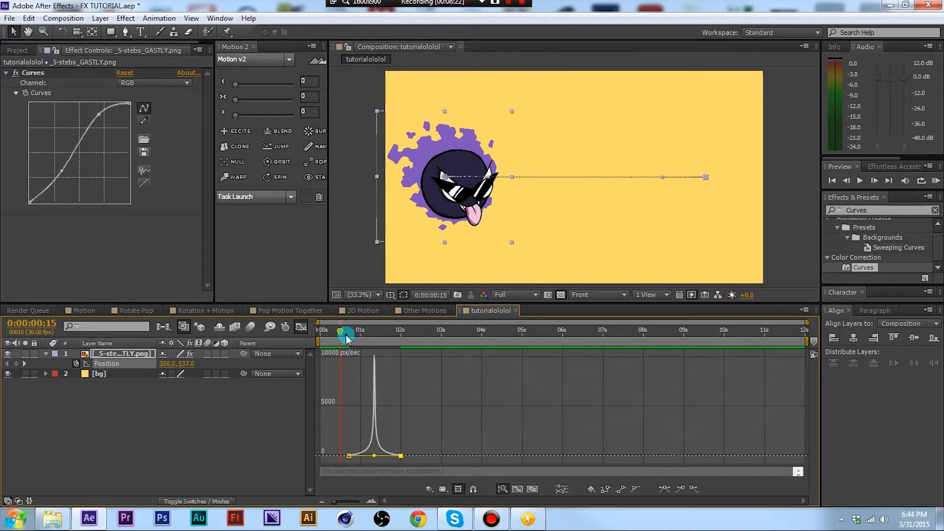
Preview the snappier Position animation from the start and reselect the Gastly layer to show its speed graph
mouse_move(346, 335)
left_mouse_down()
mouse_move(395, 339)
mouse_move(353, 340)
left_mouse_up()
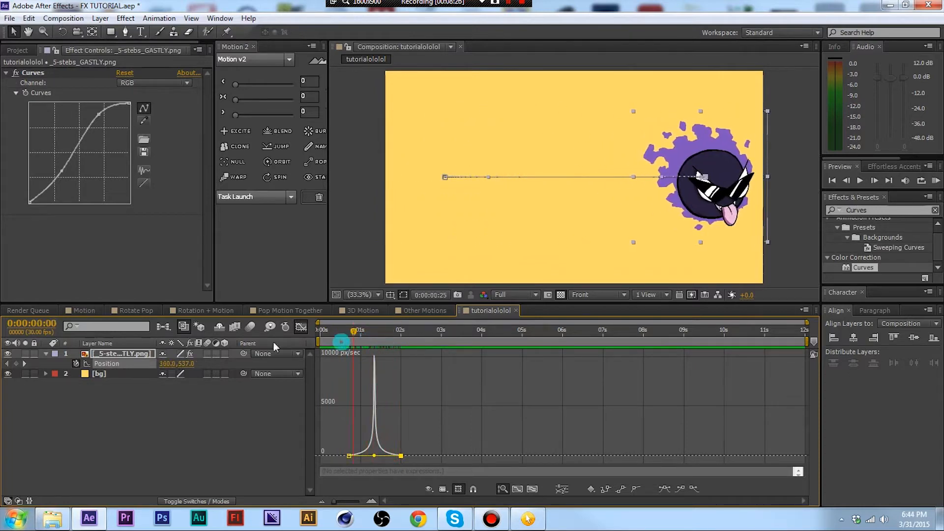
left_click_drag(273, 343, 268, 425)
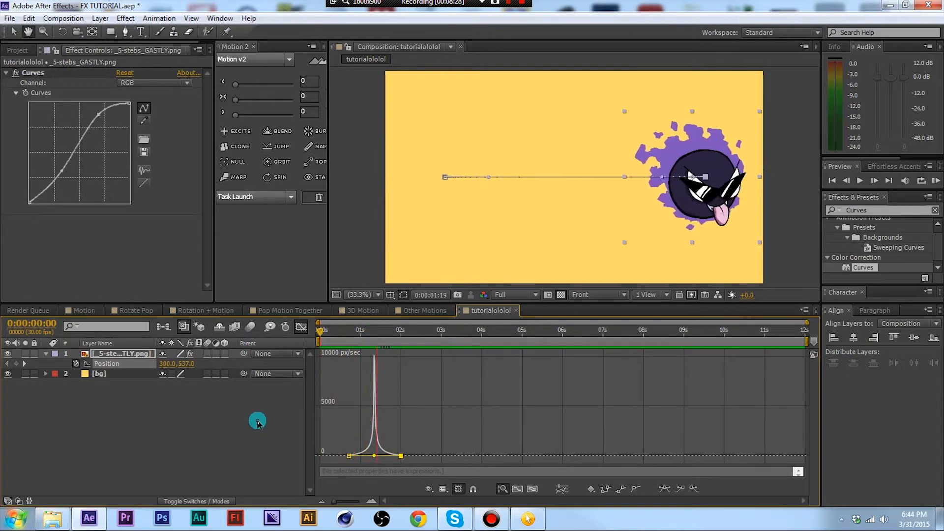
left_click(268, 404)
left_click_drag(362, 335, 311, 338)
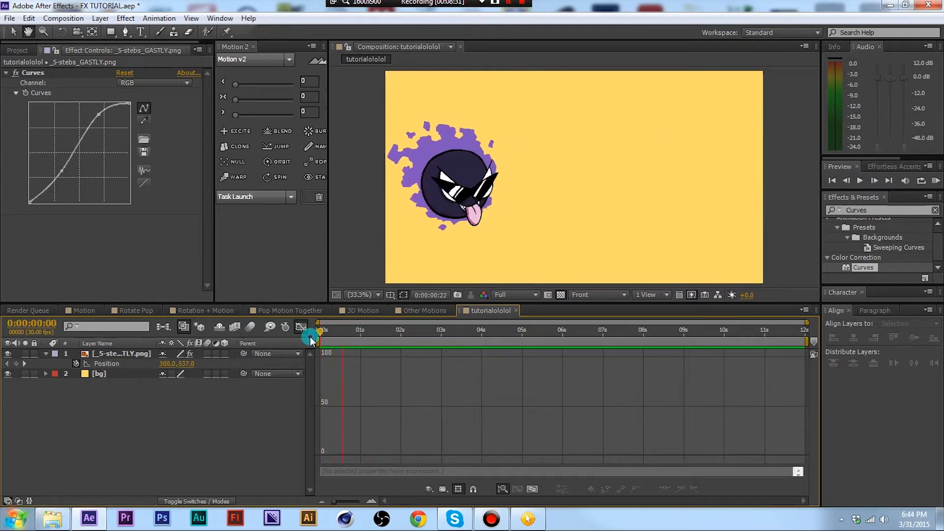
left_click(126, 355)
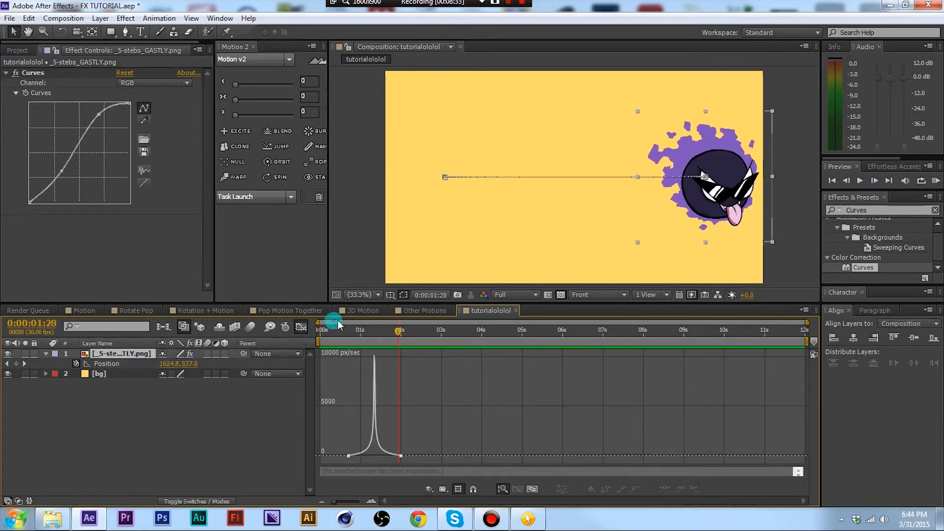
Close the Graph Editor, replay the Gastly move from the start in the layer timeline and deselect the layer
left_click(301, 327)
key("Home")
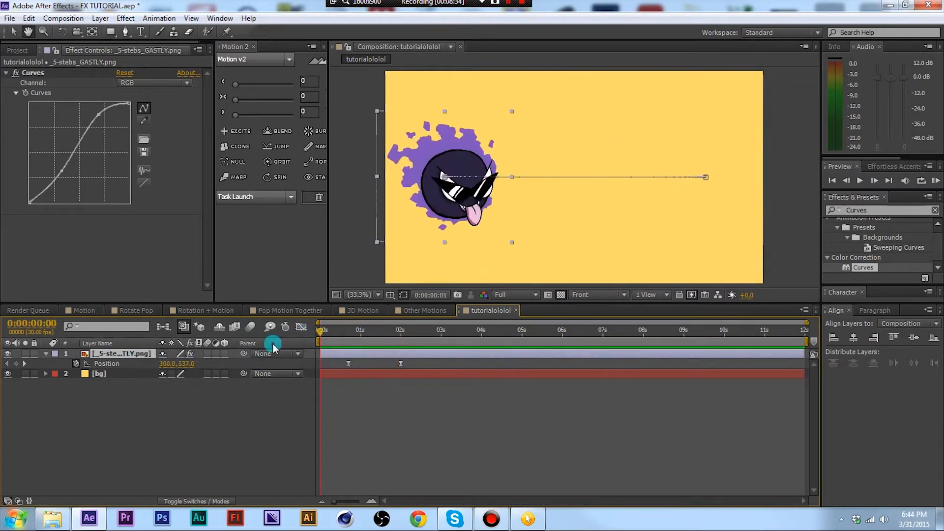
key("space")
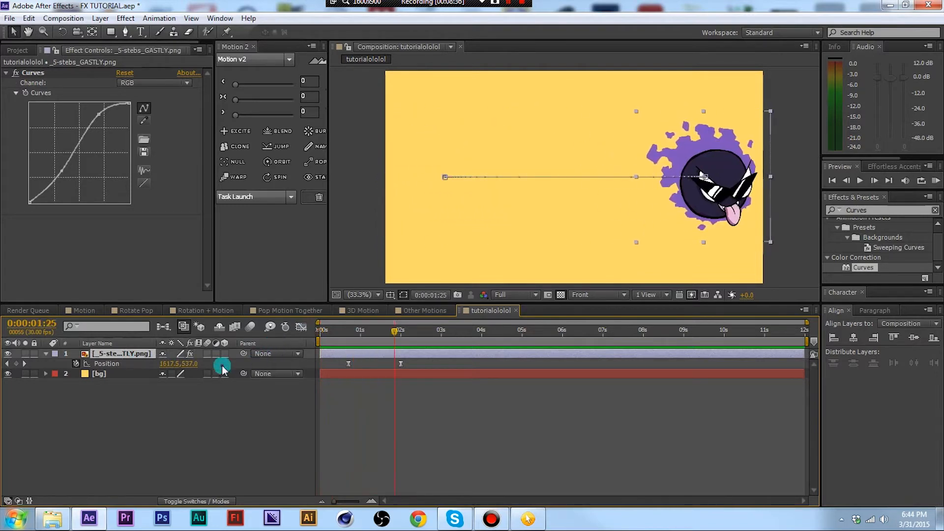
left_click_drag(333, 337, 279, 340)
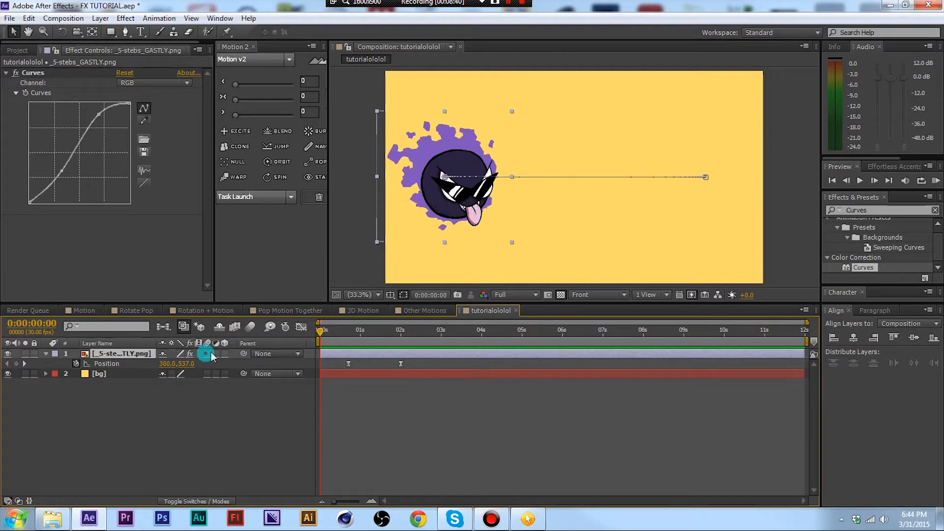
left_click(362, 332)
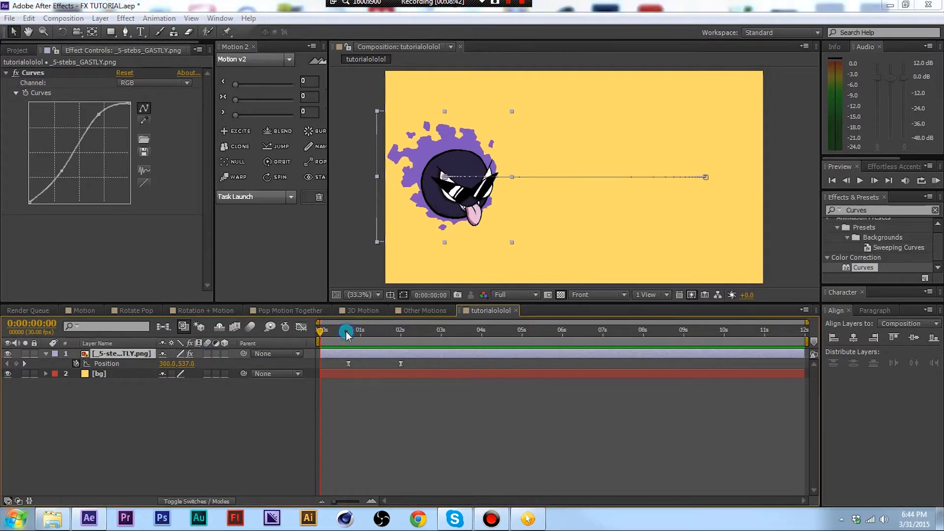
left_click_drag(346, 332, 259, 355)
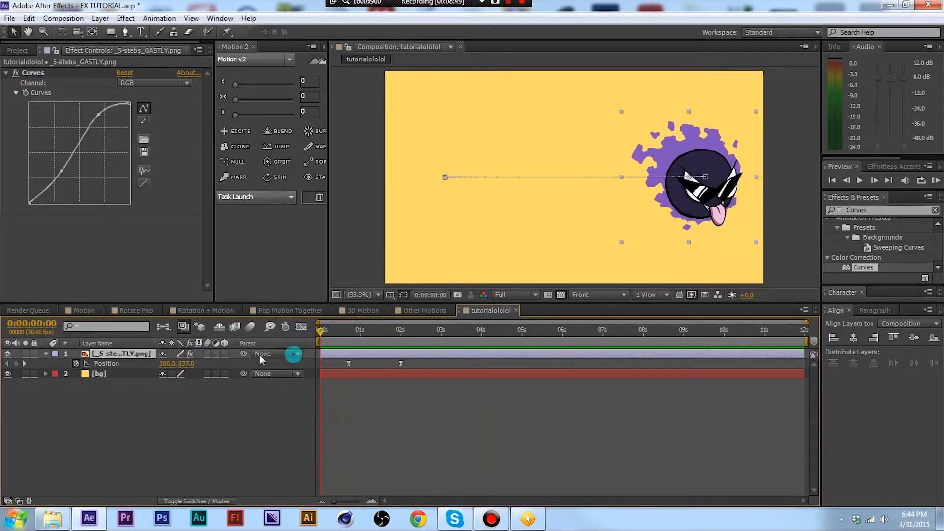
left_click(233, 420)
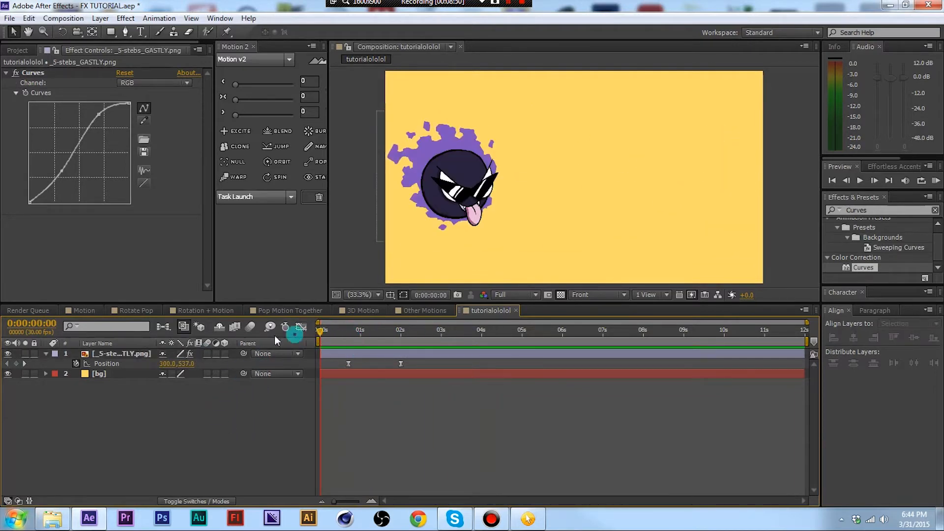
Enable motion blur for the Gastly layer and the composition, and preview the blurred slide from the start
left_click(211, 354)
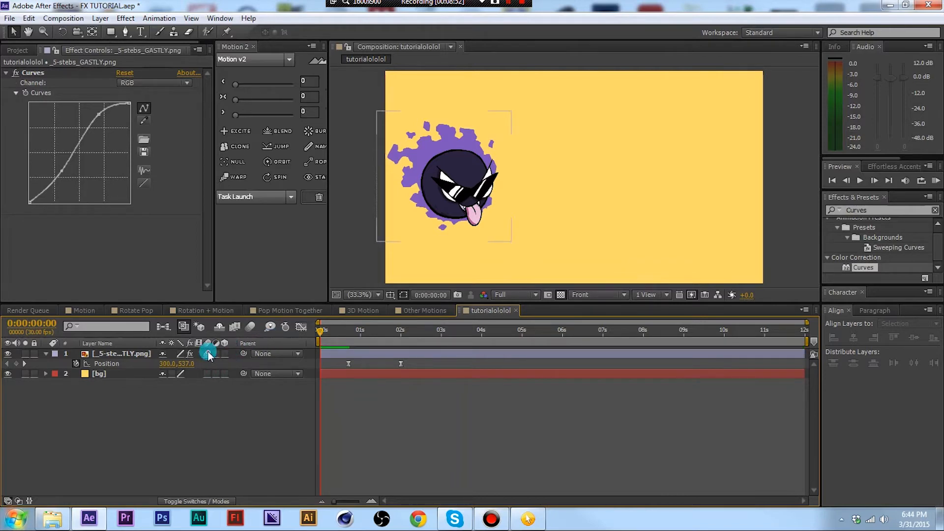
left_click(250, 326)
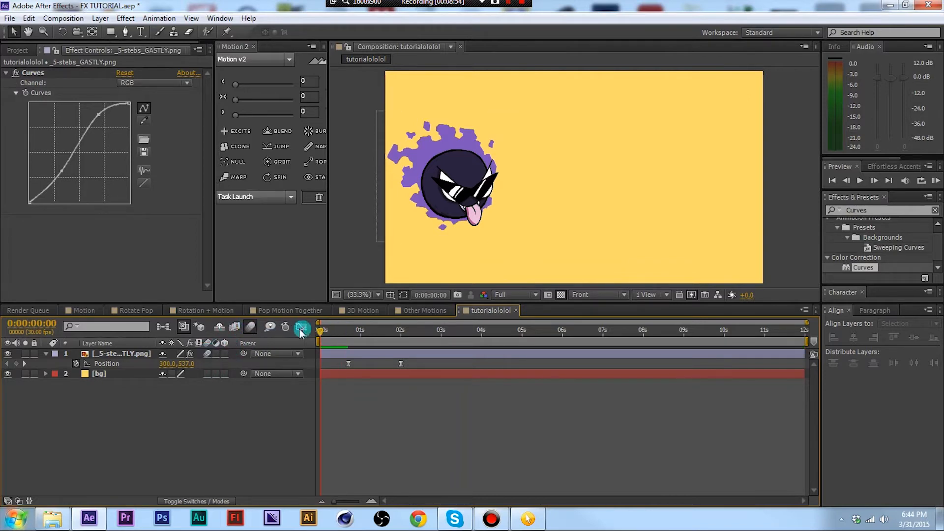
key("space")
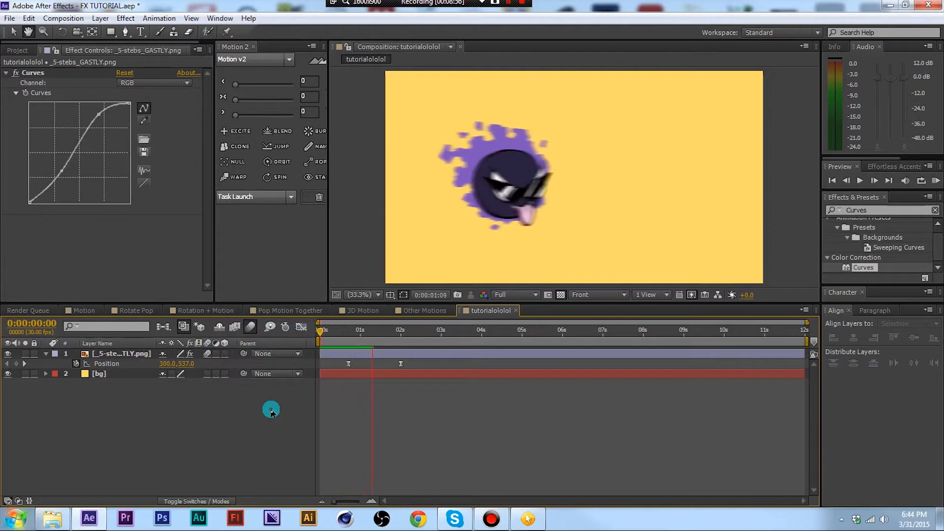
left_click(361, 337)
key("space")
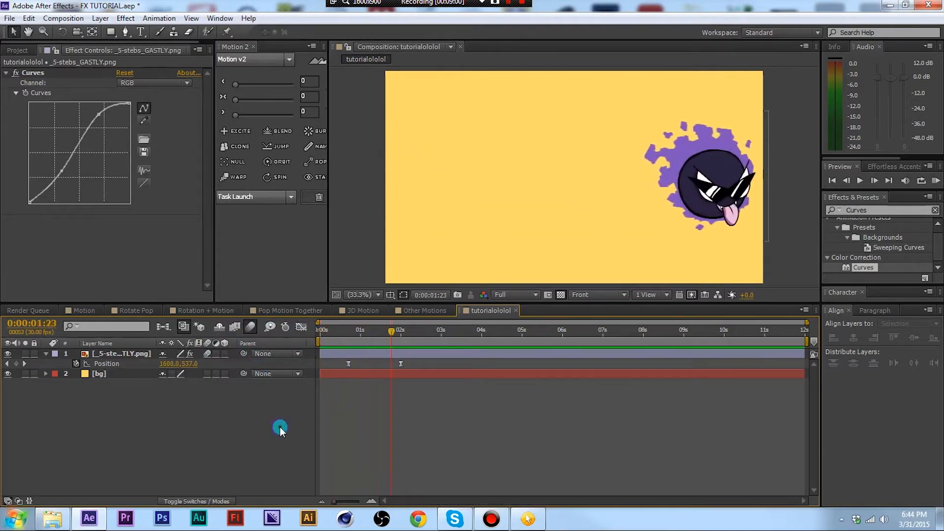
key("space")
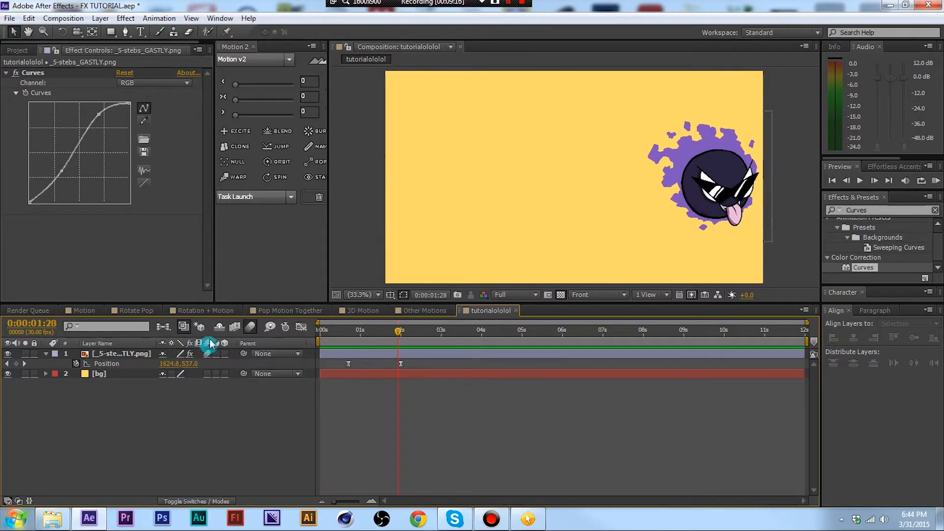
Cycle the timeline columns to modes and back to switches, and turn off composition-wide motion blur
left_click(211, 501)
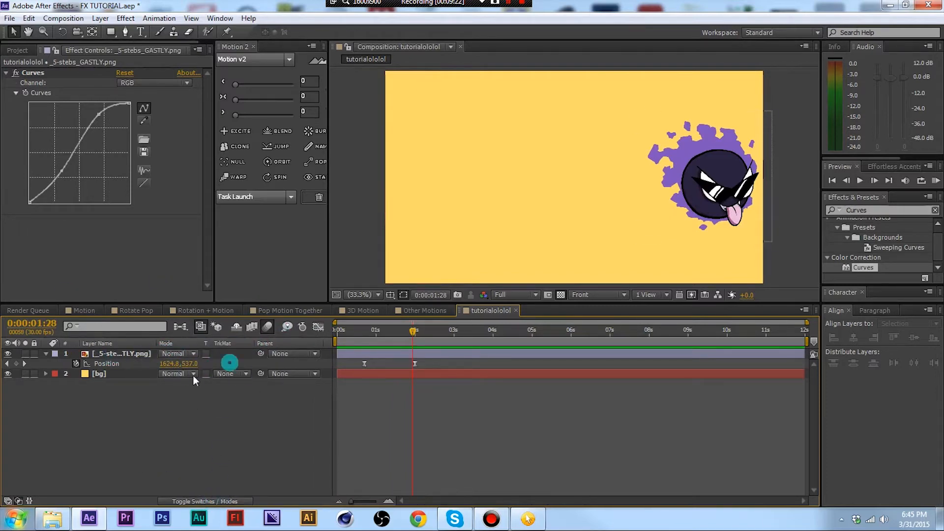
left_click(191, 502)
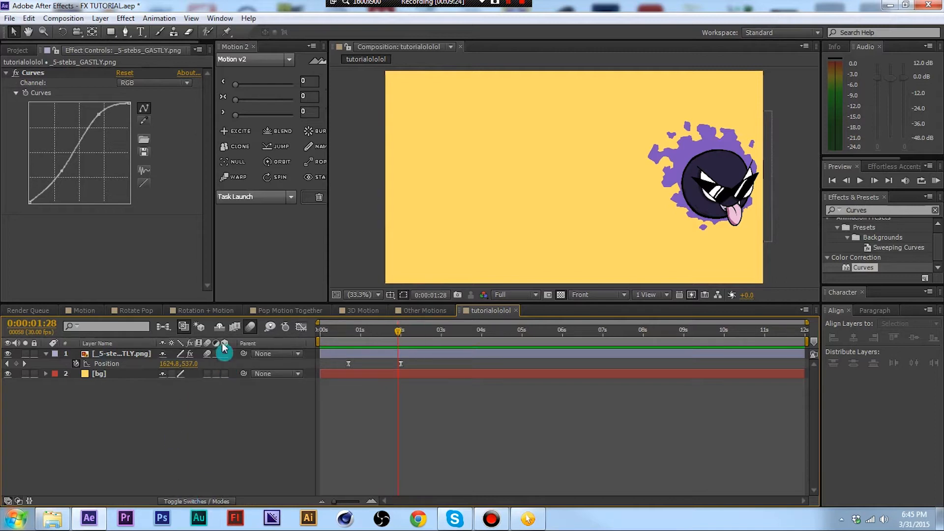
left_click(252, 329)
left_click(206, 353)
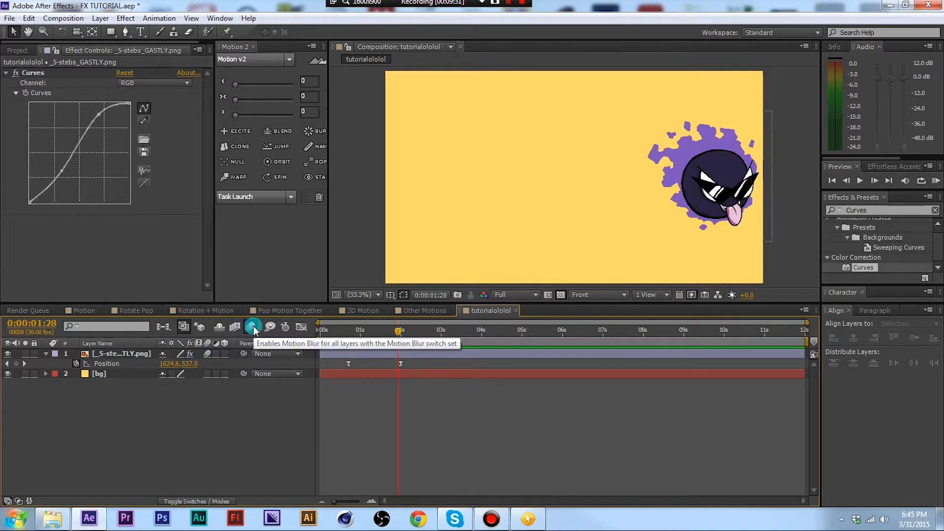
left_click_drag(375, 330, 317, 331)
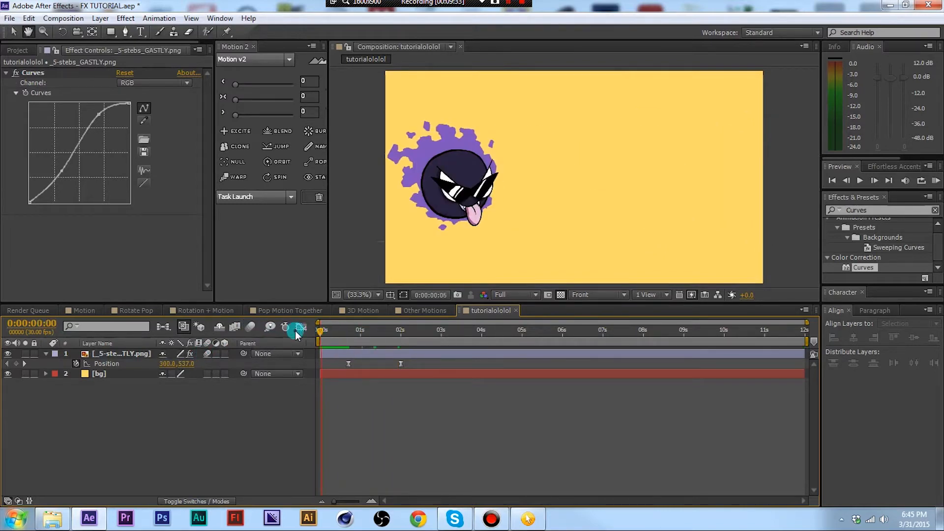
left_click(252, 328)
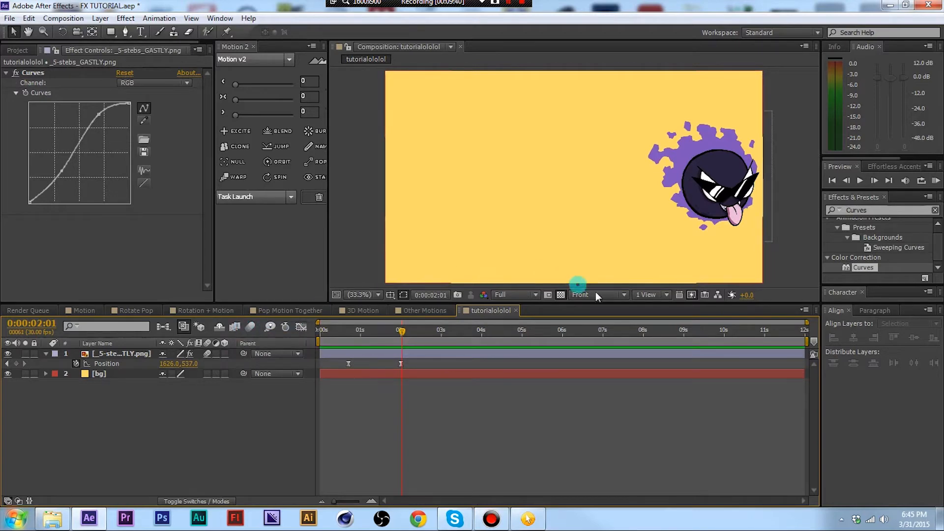
Replay the move from near the start and review the preview resolution options, keeping Full
left_click(330, 330)
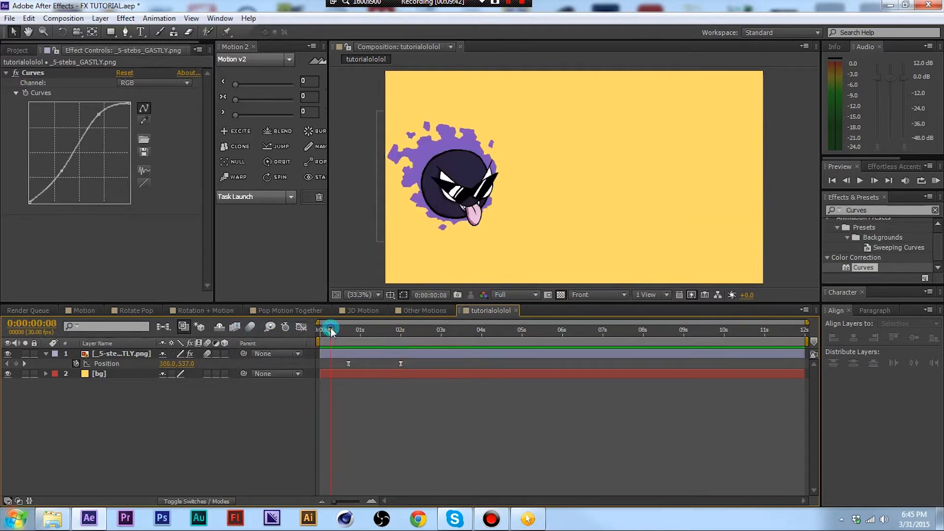
key("space")
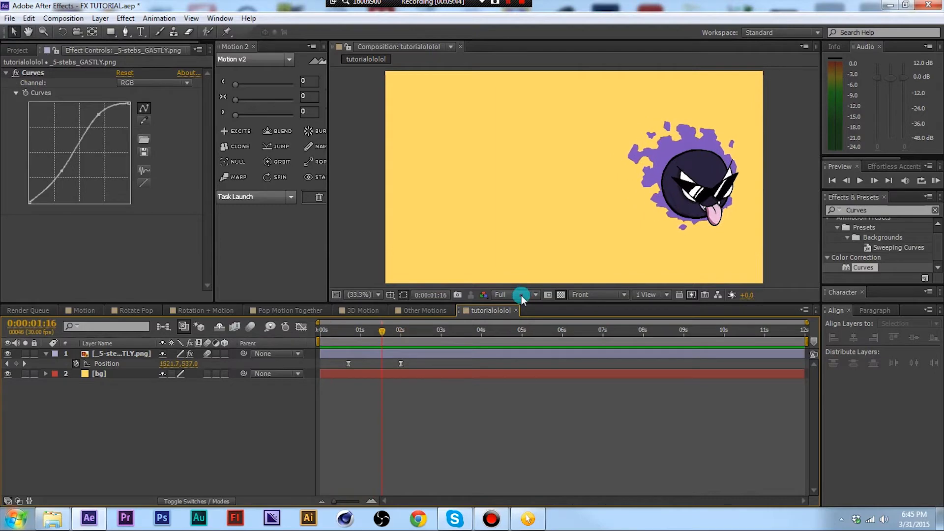
left_click(522, 295)
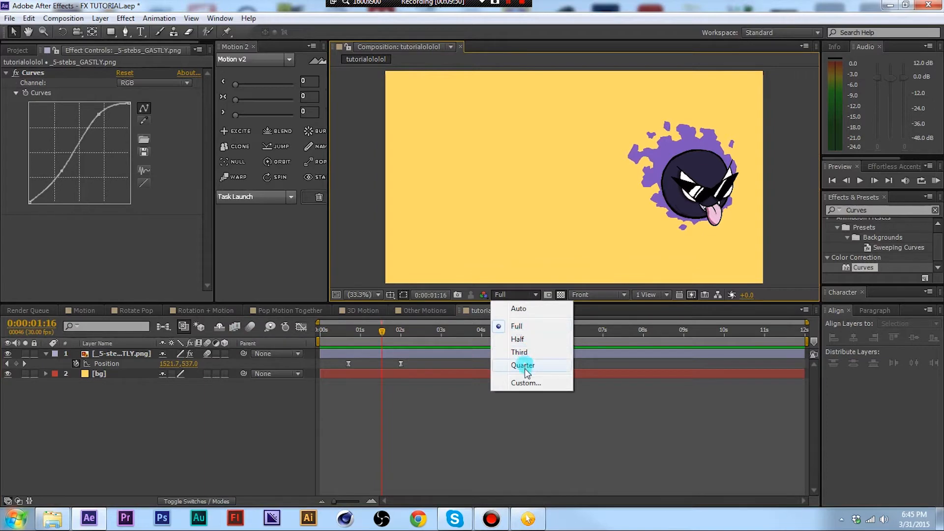
left_click(539, 326)
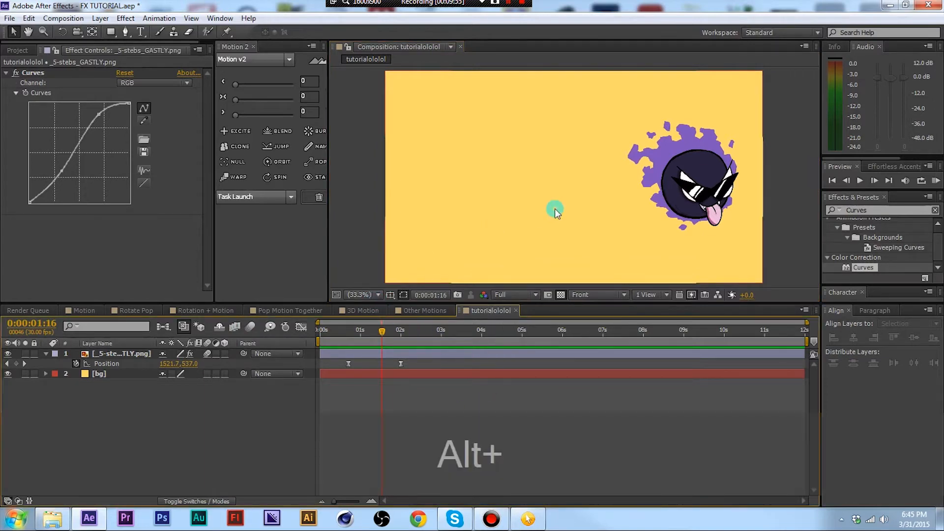
Zoom the composition view in and out, and reset its magnification to Fit up to 100%
scroll(548, 186, "up", 2)
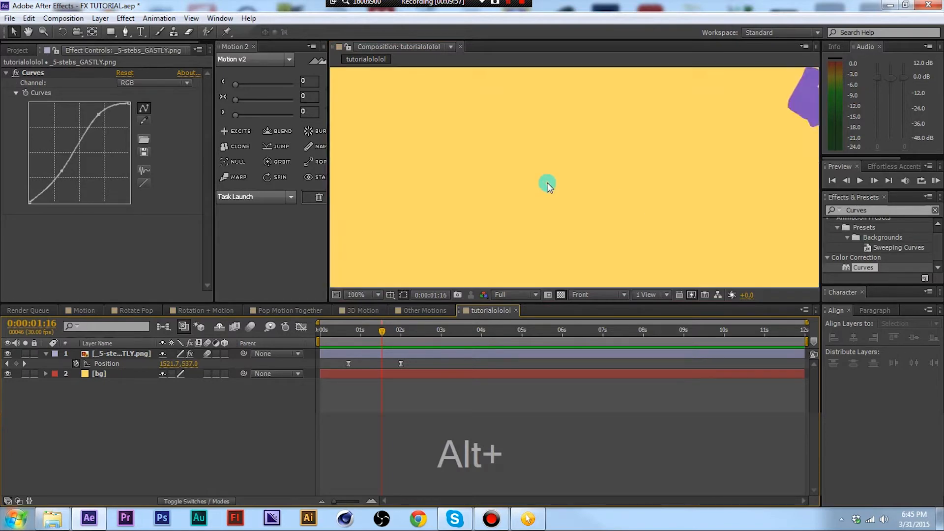
scroll(549, 185, "down", 7)
scroll(547, 185, "up", 7)
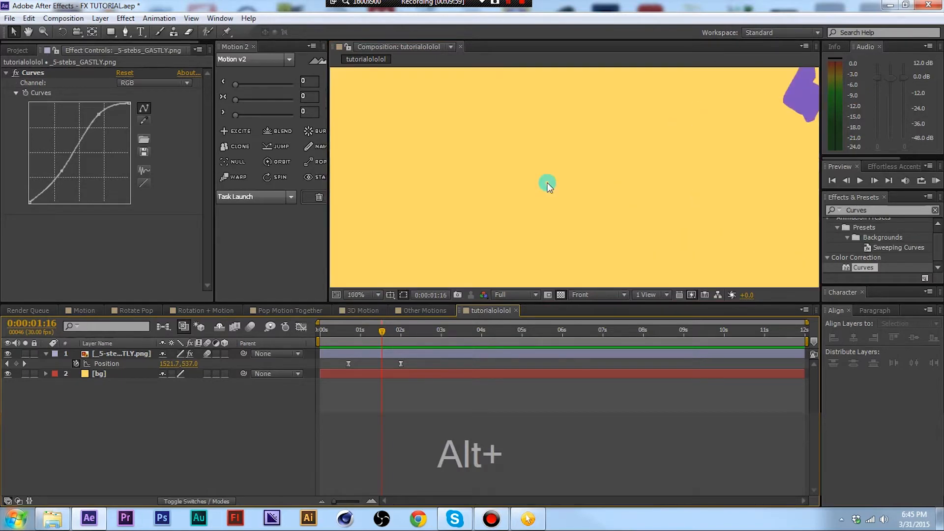
scroll(546, 184, "down", 3)
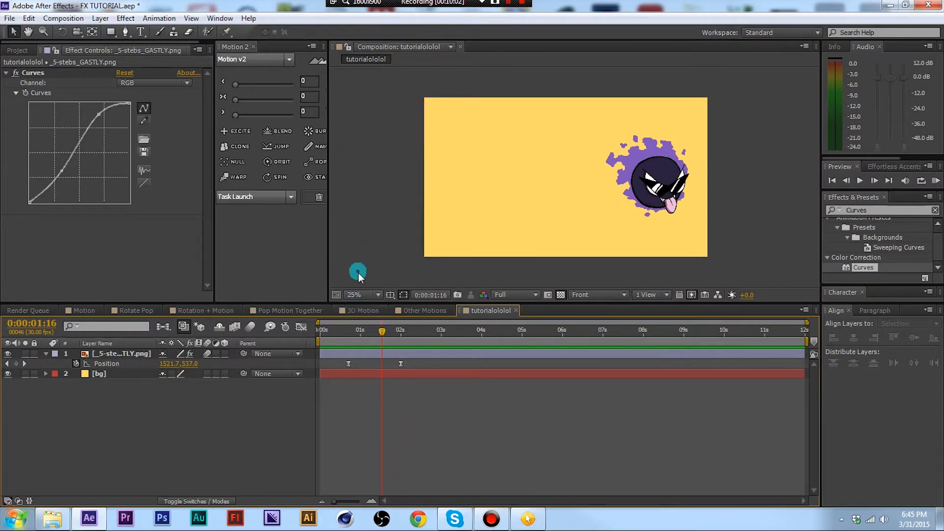
left_click(362, 294)
left_click(384, 92)
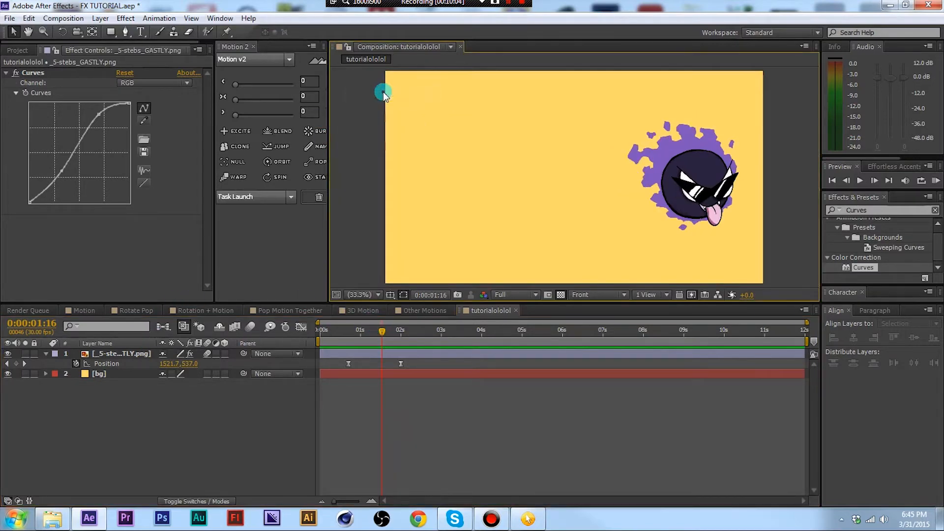
Pan the composition off-centre in the viewer and try to refit it with Fit up to 100%
key("space")
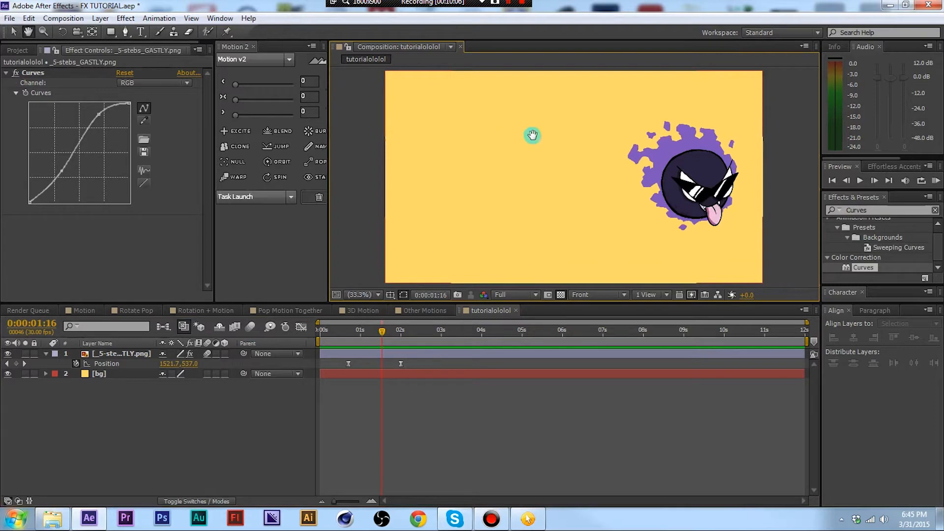
left_click_drag(534, 137, 657, 143)
left_click_drag(394, 91, 498, 143)
key("v")
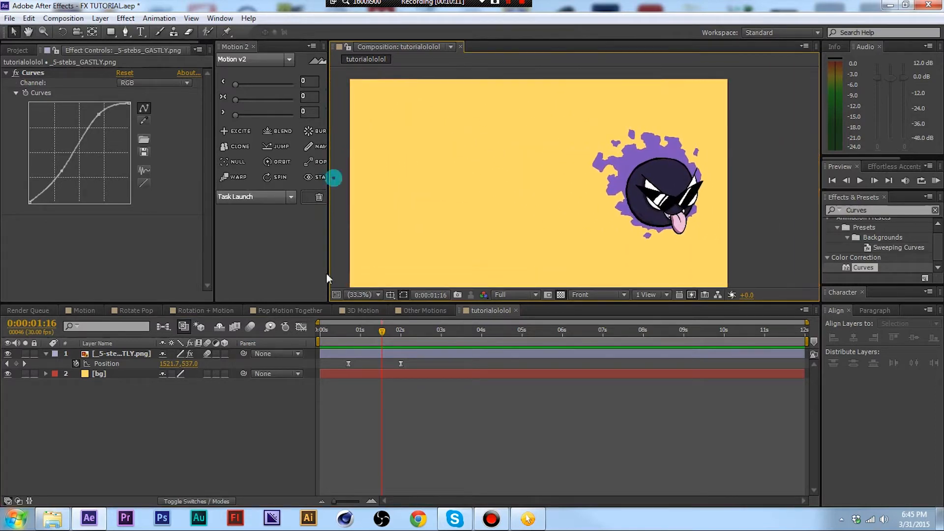
left_click(350, 297)
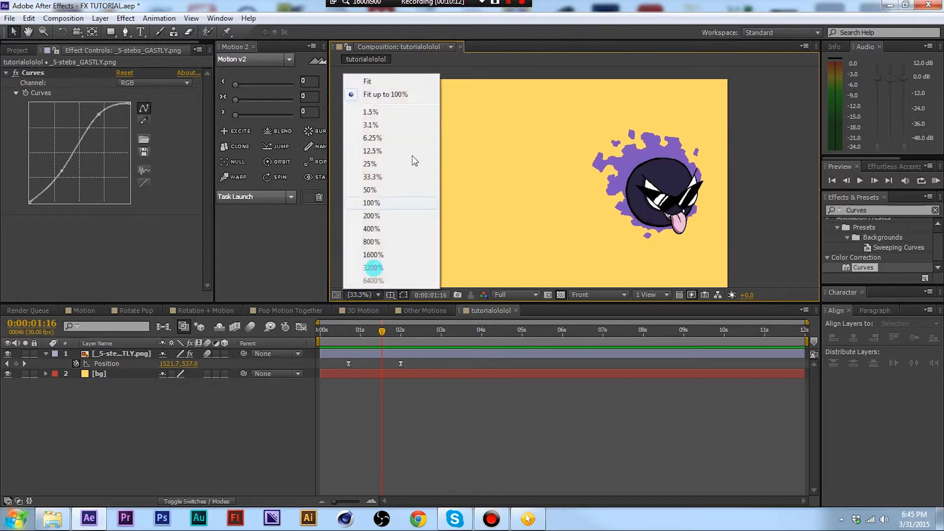
left_click(396, 93)
left_click(336, 357)
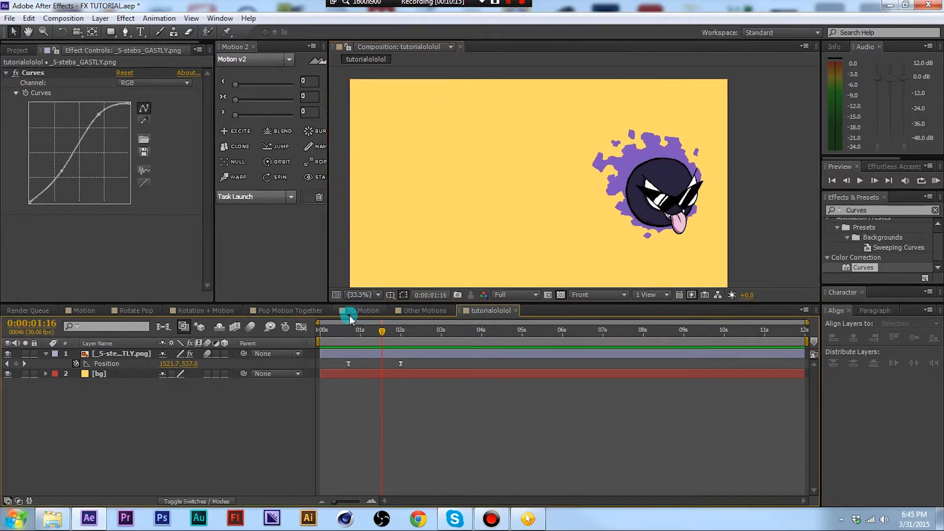
Pan the composition back to roughly the centre of the viewer with the Hand tool, keeping the current magnification
left_click(350, 296)
left_click(378, 413)
key("h")
left_click_drag(464, 177, 496, 171)
left_click(367, 295)
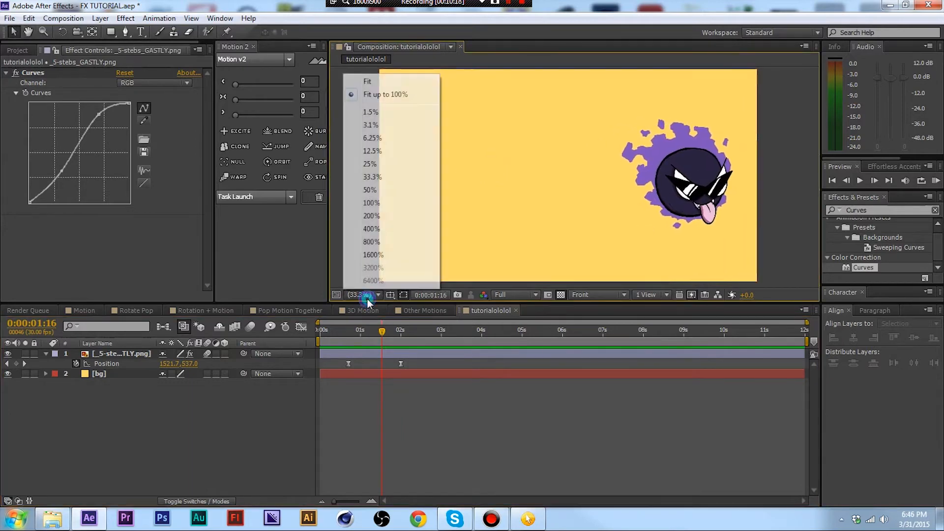
left_click(231, 409)
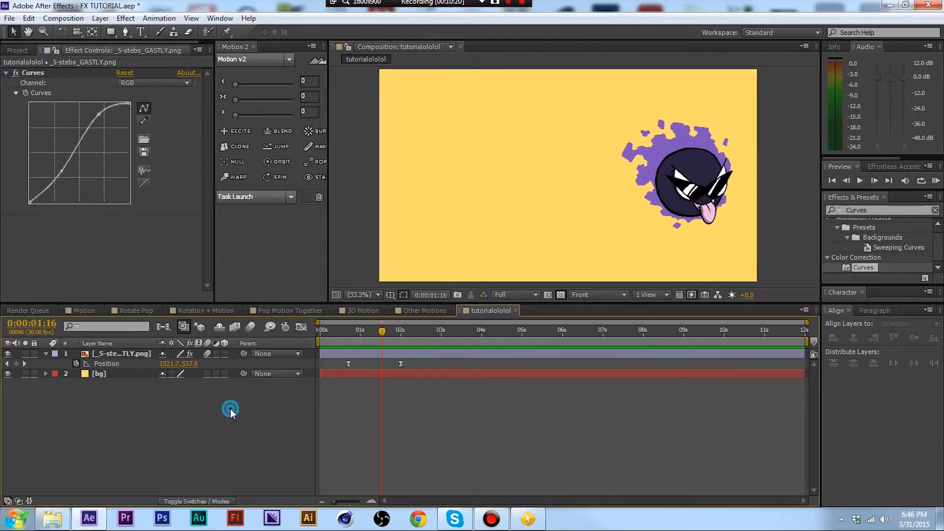
Preview the Gastly slide across the background from the start
left_click(328, 333)
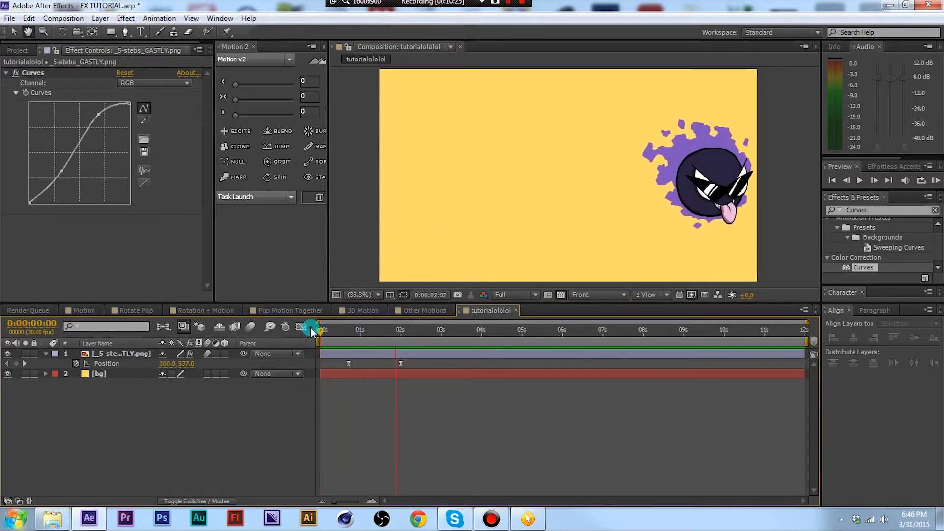
left_click_drag(310, 329, 328, 329)
key("space")
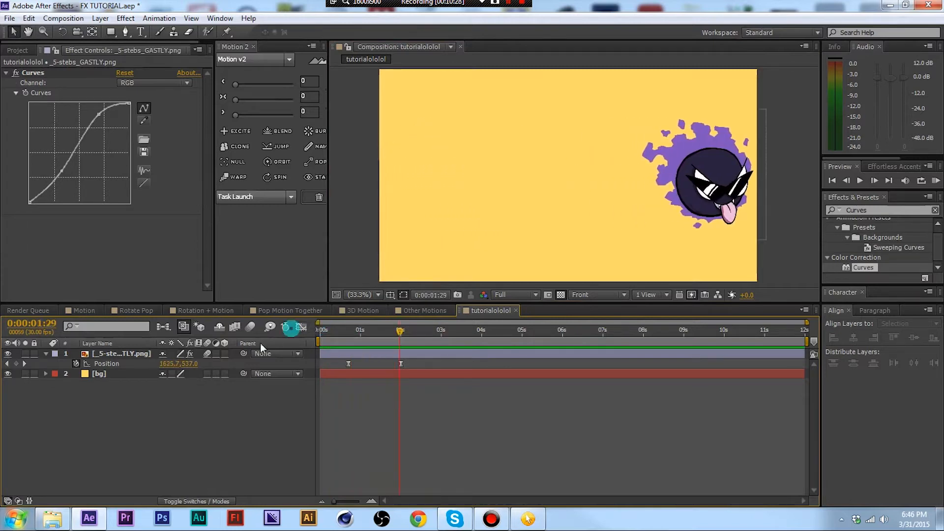
Delete both Position keyframes from the Gastly layer and show its Rotation property
left_click(123, 354)
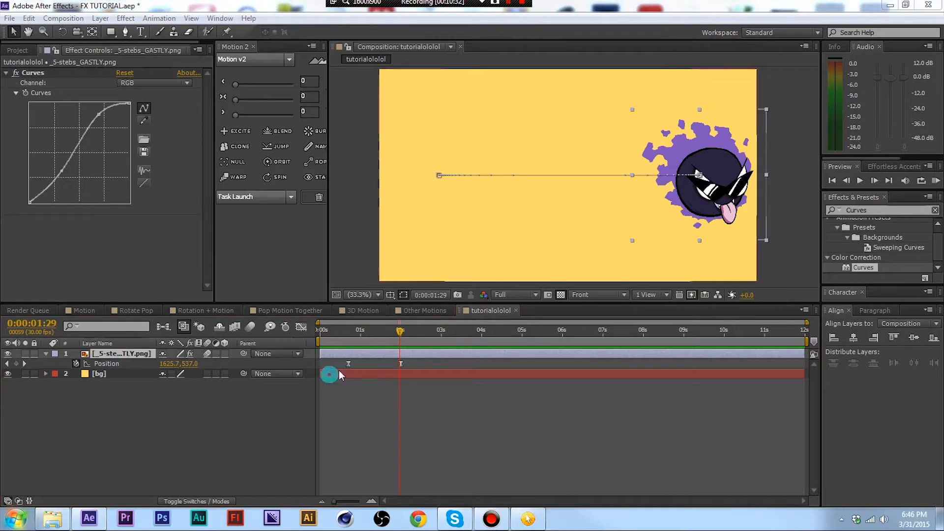
left_click_drag(338, 364, 460, 364)
key("Delete")
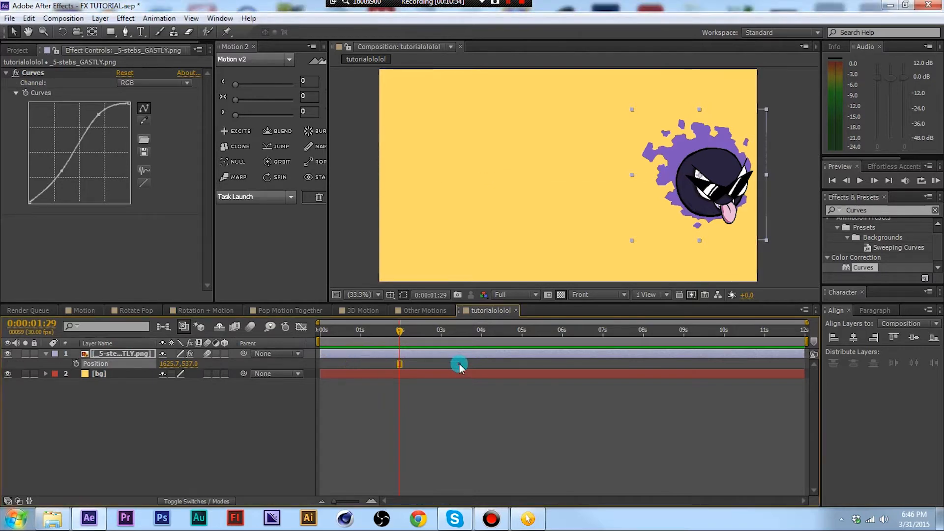
left_click(84, 368)
key("r")
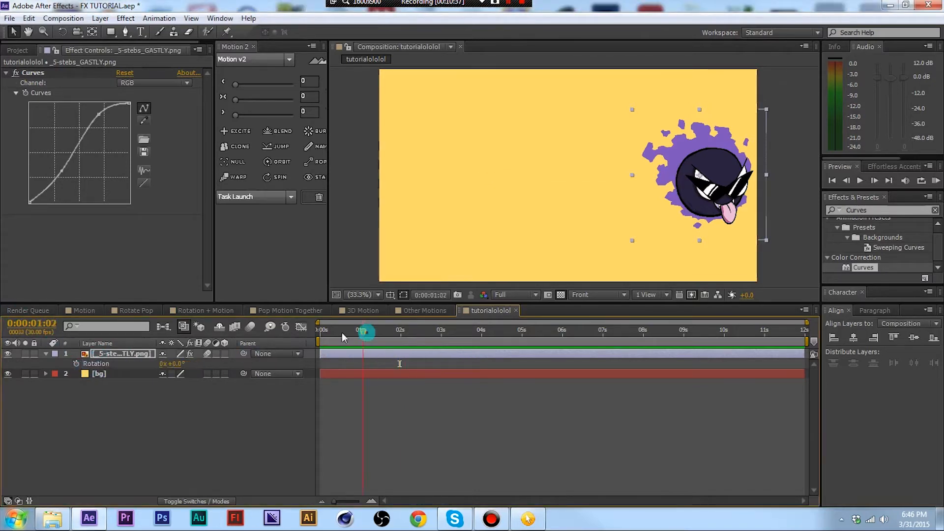
Move Gastly to the lower middle of the background, test its Rotation around the current anchor point and undo the test
left_click_drag(329, 336, 334, 336)
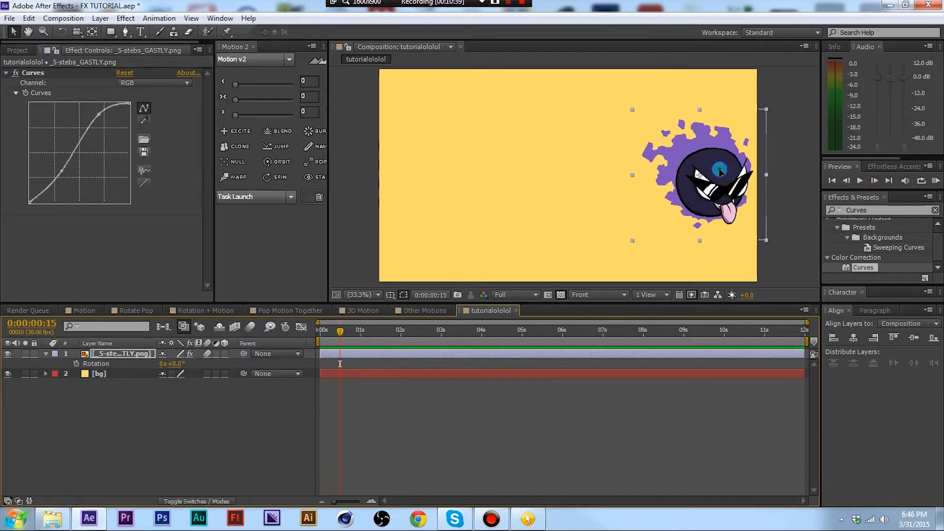
left_click_drag(719, 170, 577, 213)
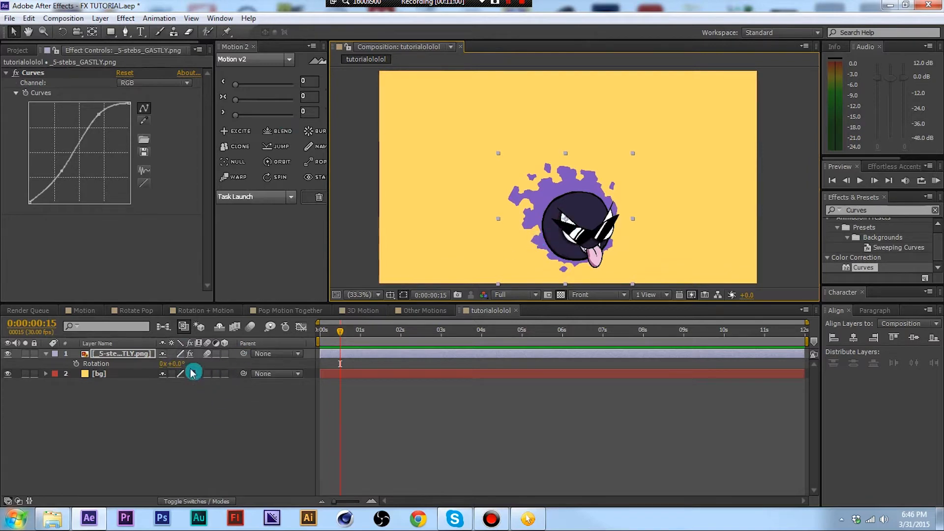
left_click_drag(176, 364, 224, 369)
key("ctrl+z")
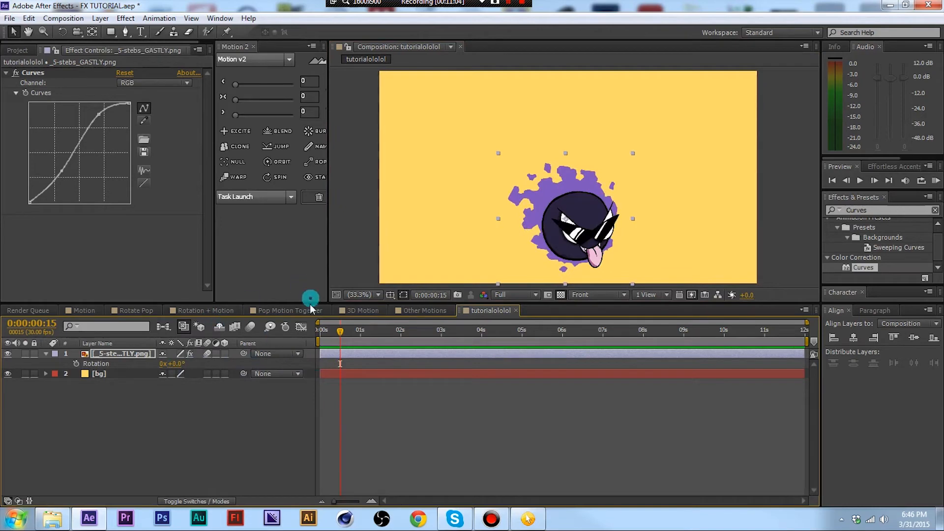
Move Gastly's anchor point to the bottom of the image with the Pan Behind tool, test Rotation around it and undo the test
left_click(19, 50)
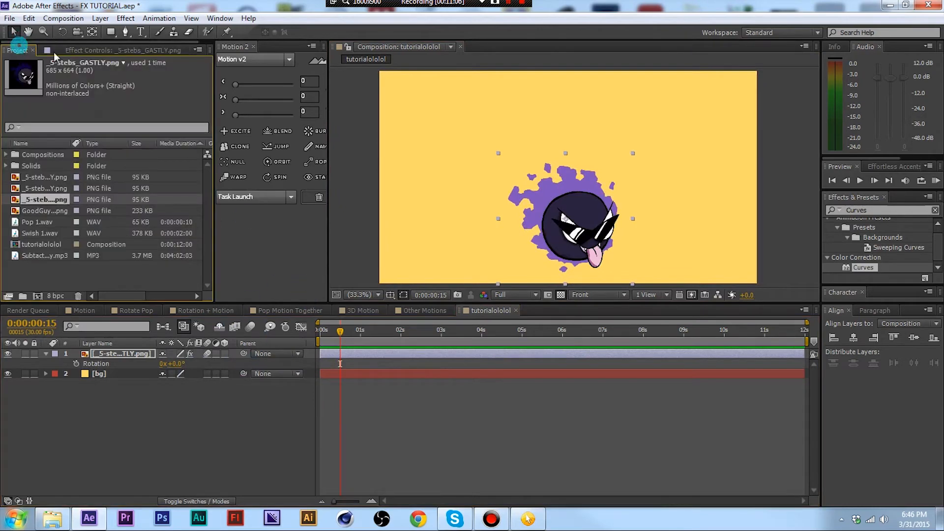
left_click(96, 34)
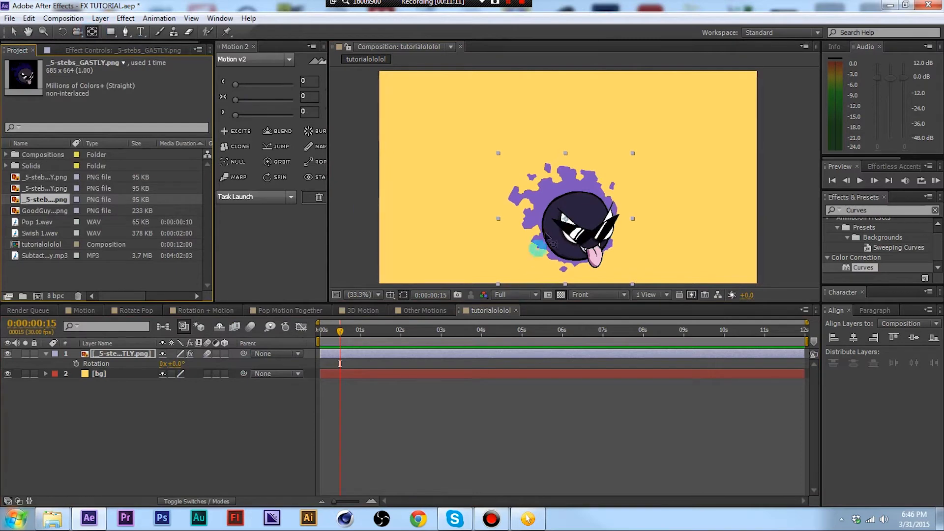
left_click(572, 216)
left_click_drag(568, 218, 561, 257)
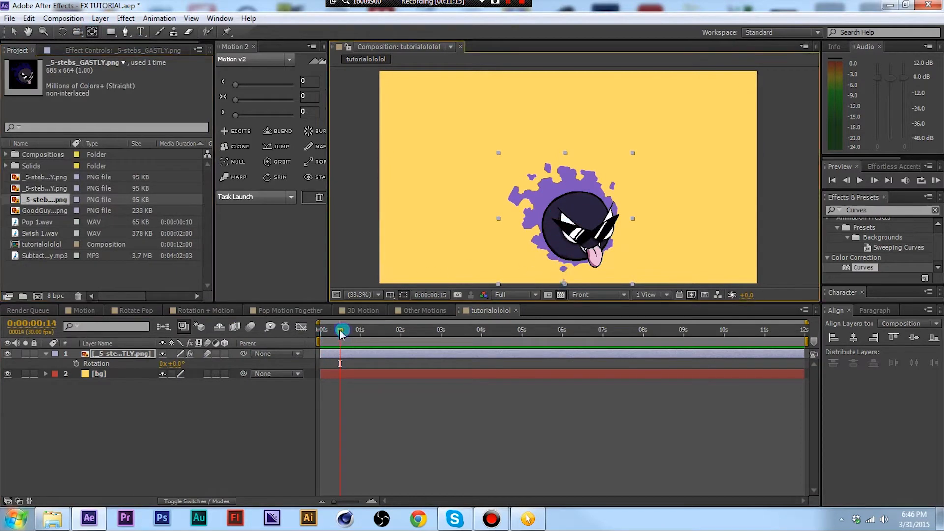
left_click(320, 331)
left_click_drag(177, 366, 230, 418)
key("ctrl+z")
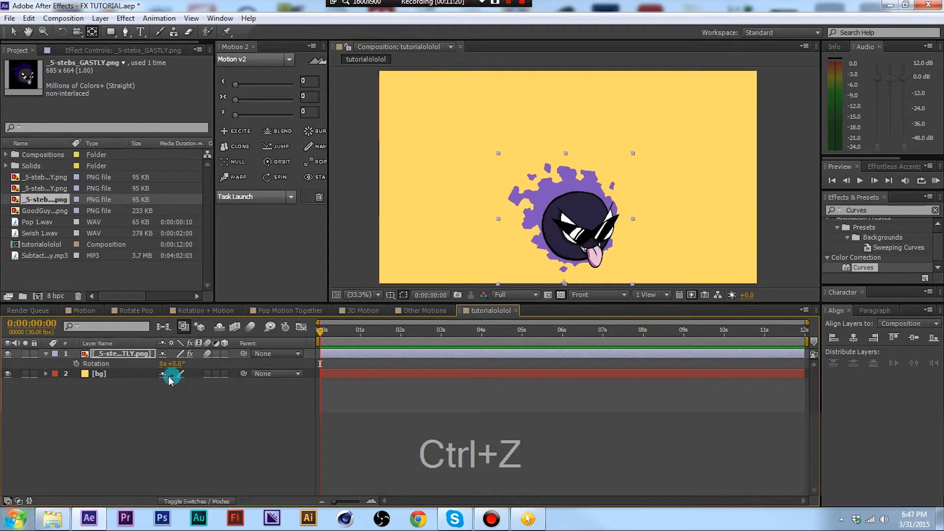
Add a 0° Rotation keyframe on the Gastly layer, shift it to about 0:00:00:21 and set the current time to 0:00:01:23
left_click(76, 364)
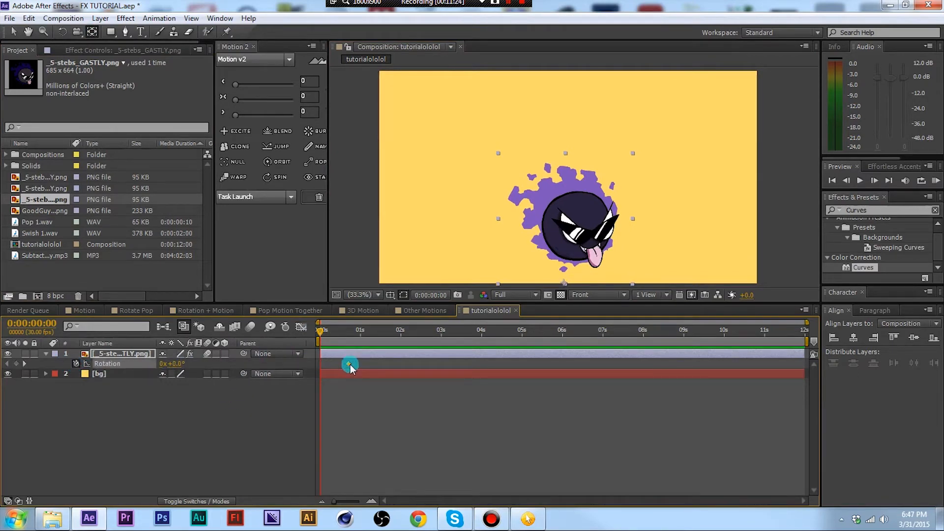
mouse_move(326, 340)
left_mouse_down()
mouse_move(345, 342)
mouse_move(310, 339)
left_mouse_up()
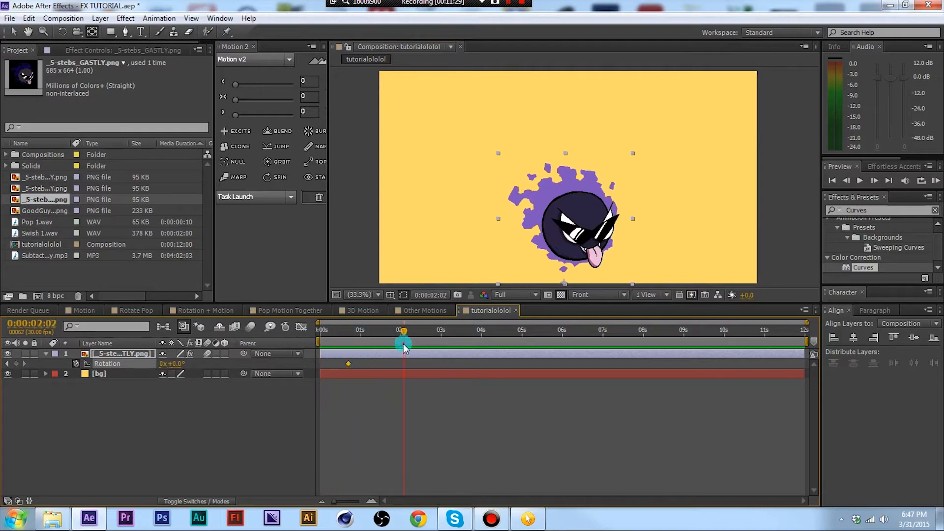
left_click_drag(404, 345, 391, 346)
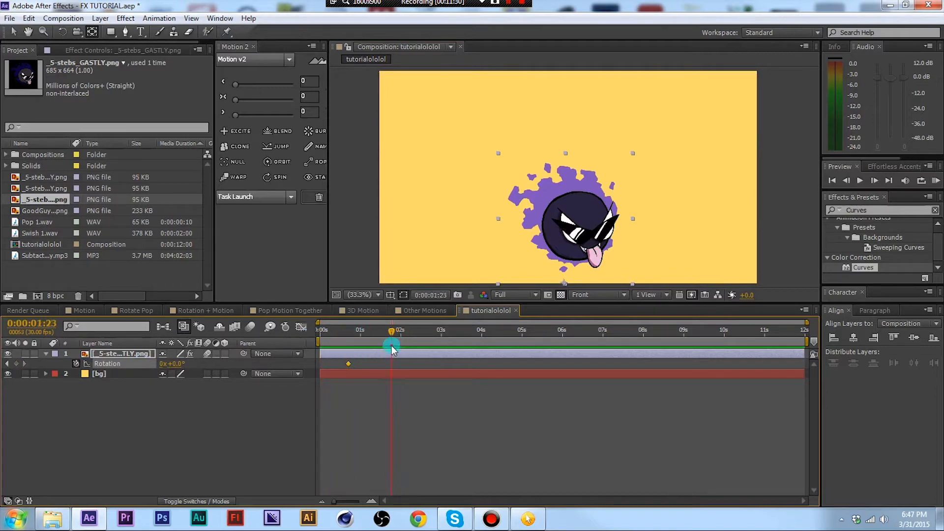
left_click_drag(184, 368, 257, 370)
left_click(188, 366)
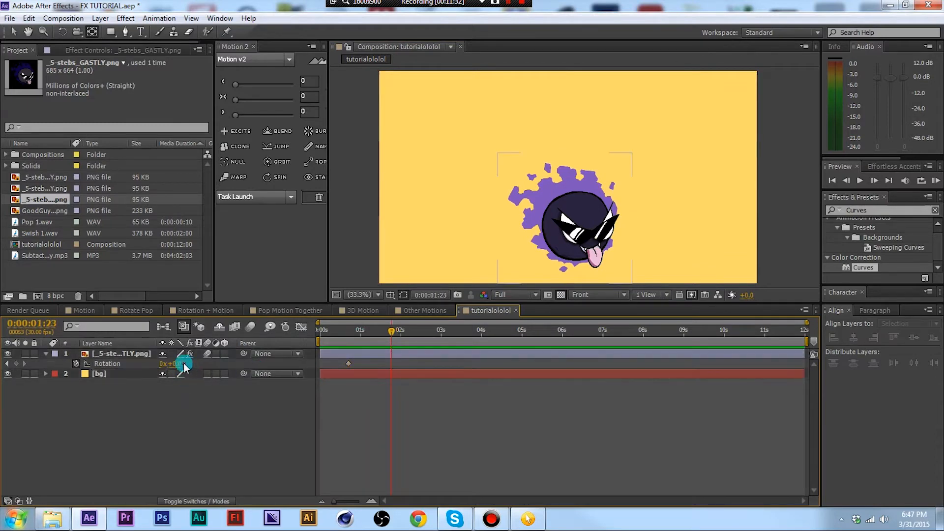
mouse_move(181, 366)
left_mouse_down()
mouse_move(243, 362)
mouse_move(177, 367)
left_mouse_up()
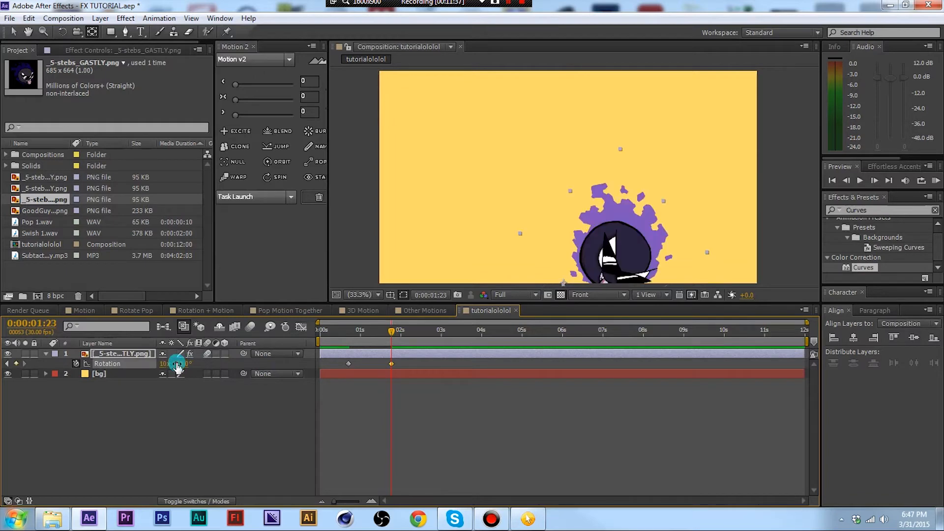
left_click(196, 392)
key("ctrl+z")
left_click(179, 364)
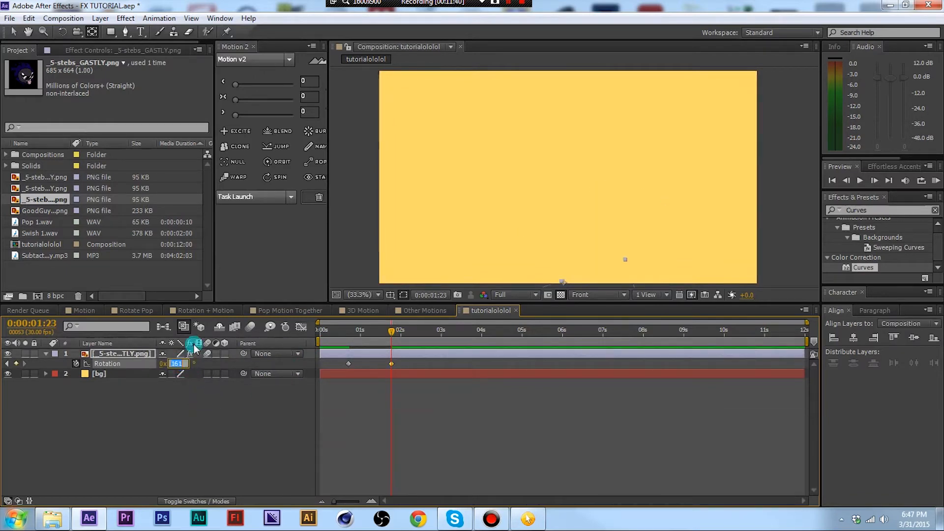
key("ctrl+z")
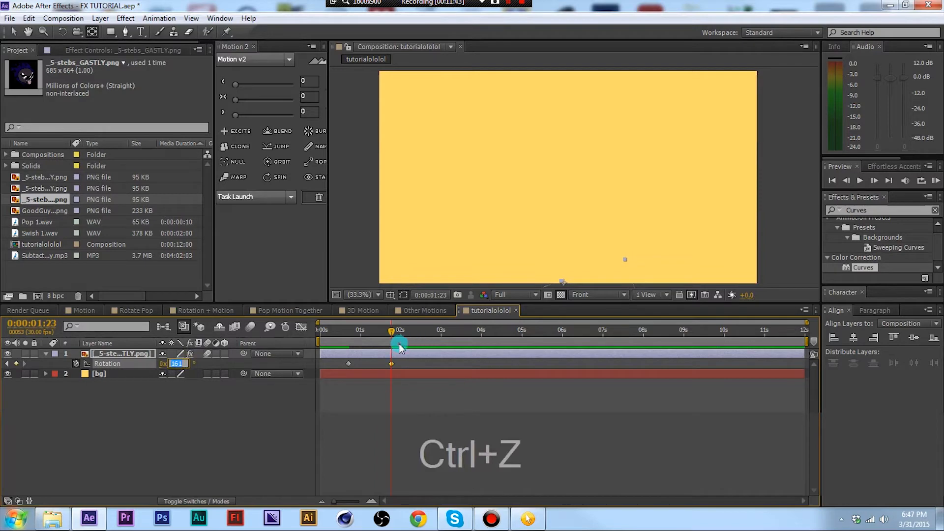
left_click(269, 411)
key("ctrl+z")
Keyframe Gastly's Rotation at 1x+21.0° at 0:00:01:23 and at 1x+0.0° at 0:00:02:11
left_click_drag(167, 363, 407, 369)
left_click(393, 333)
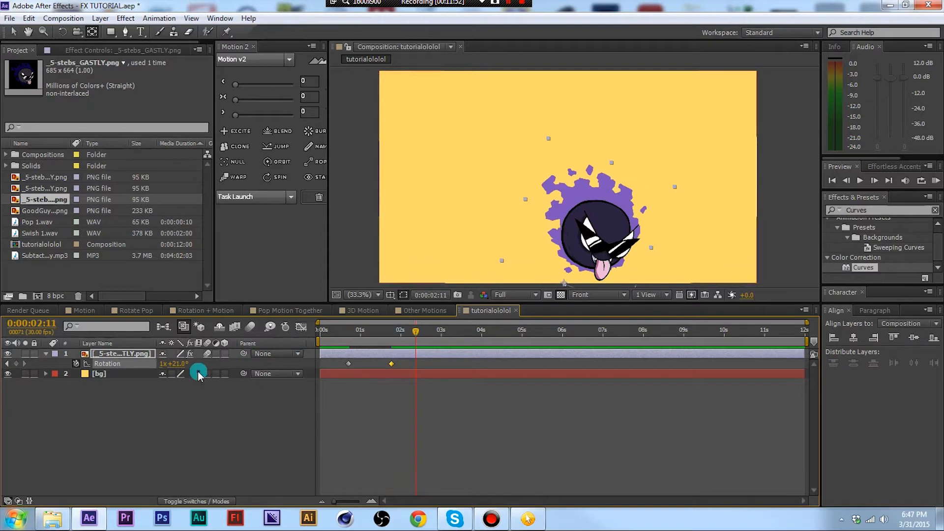
key("Return")
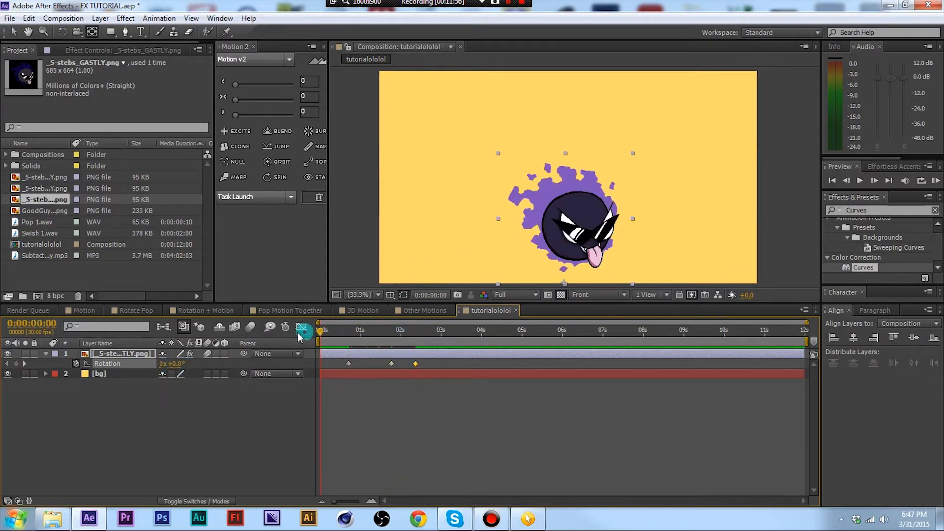
Preview the Gastly spin and apply Easy Ease to all three Rotation keyframes
key("space")
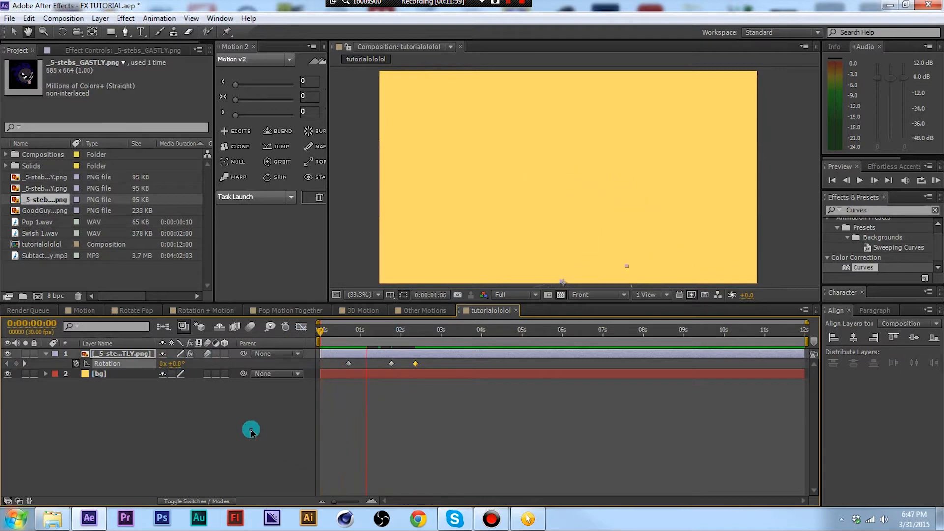
key("space")
left_click_drag(443, 359, 291, 376)
key("F9")
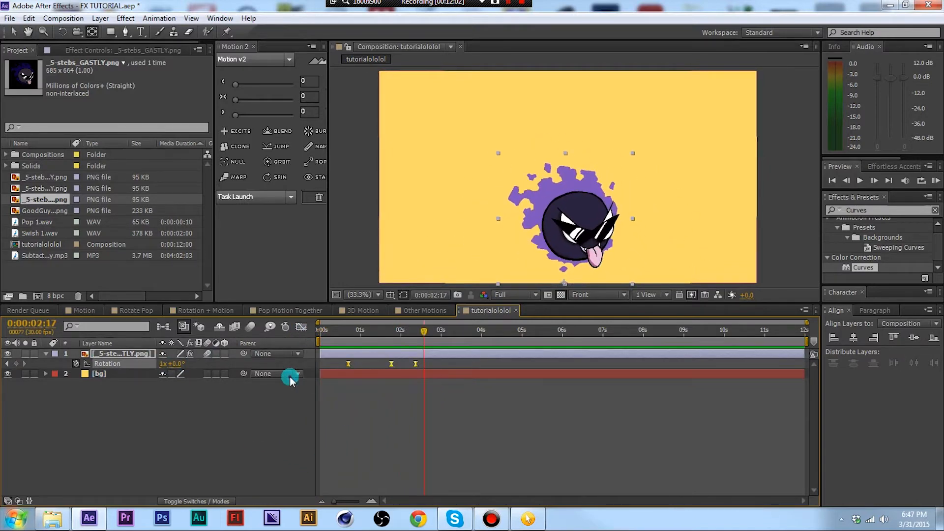
Play the eased Gastly rotation several times from near the start to examine its overshoot and settling
left_click_drag(348, 322, 305, 334)
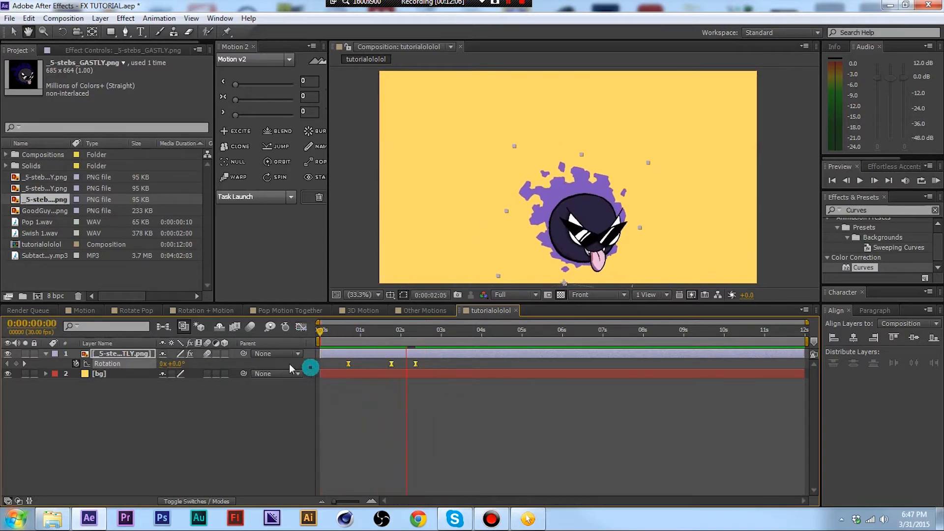
left_click(325, 339)
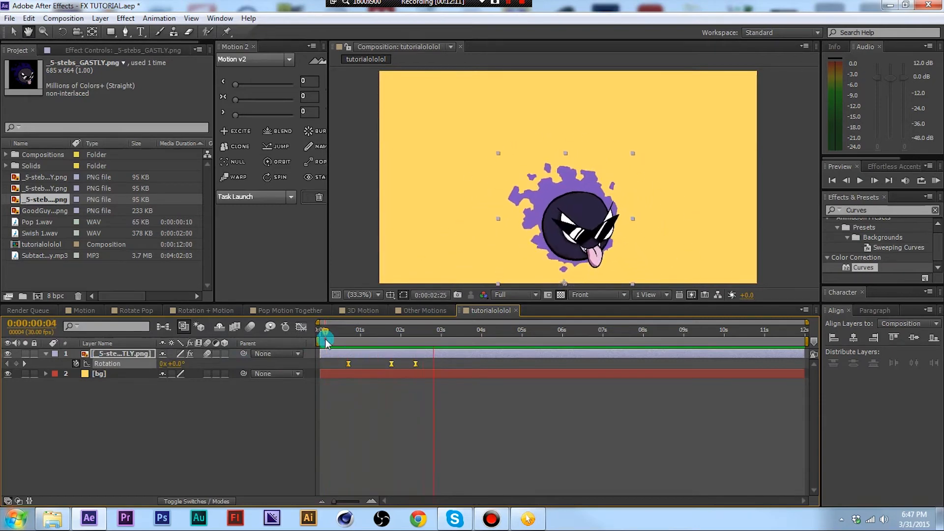
left_click_drag(326, 339, 321, 341)
key("space")
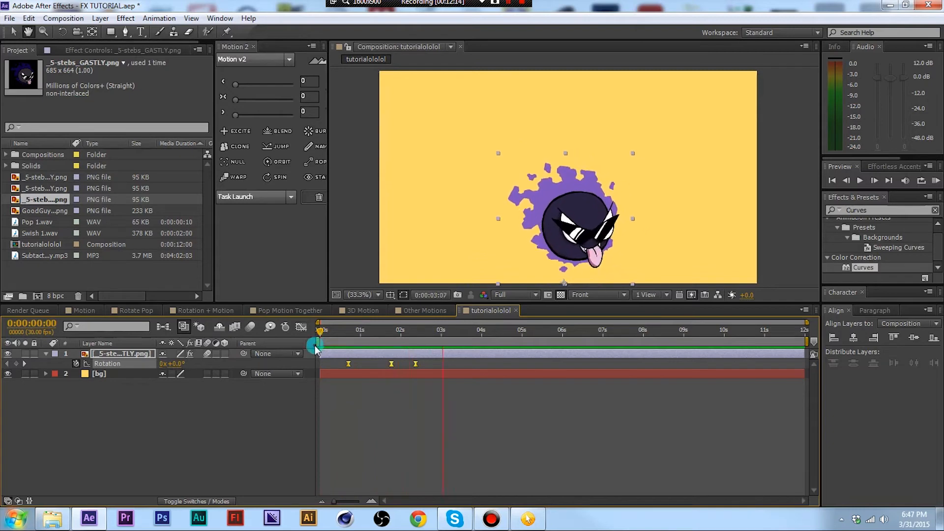
left_click(328, 337)
key("space")
left_click(326, 337)
key("space")
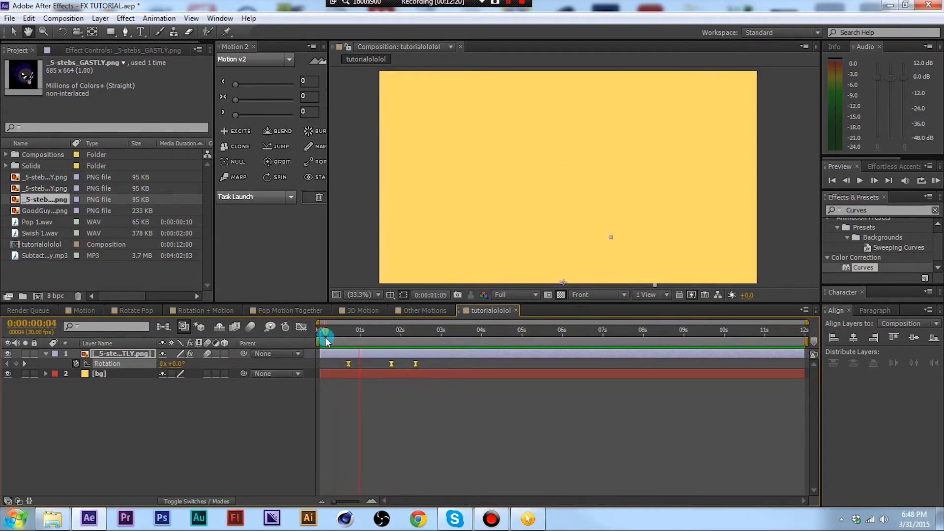
left_click(326, 332)
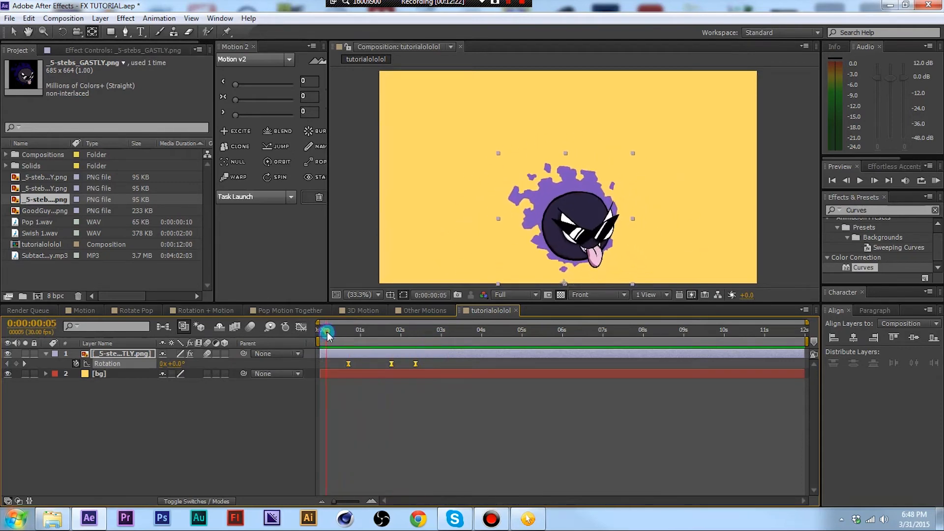
key("space")
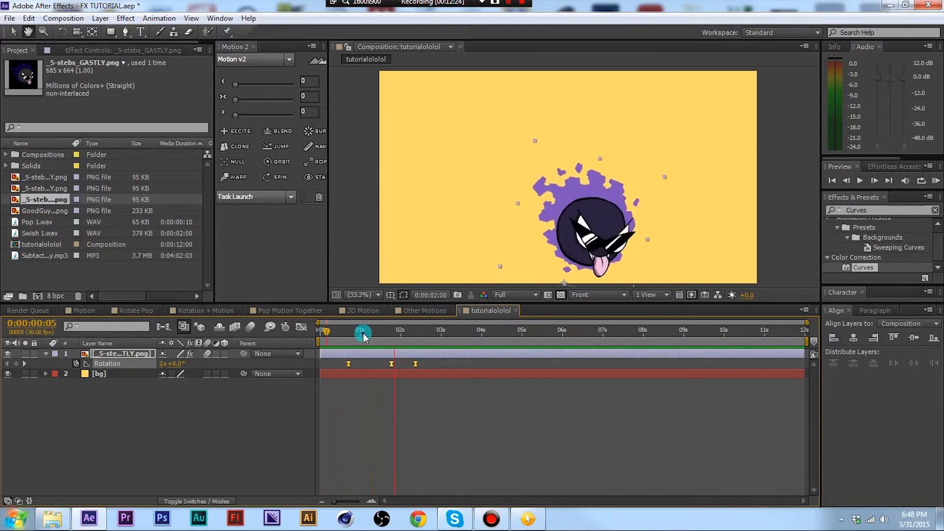
key("space")
left_click(332, 330)
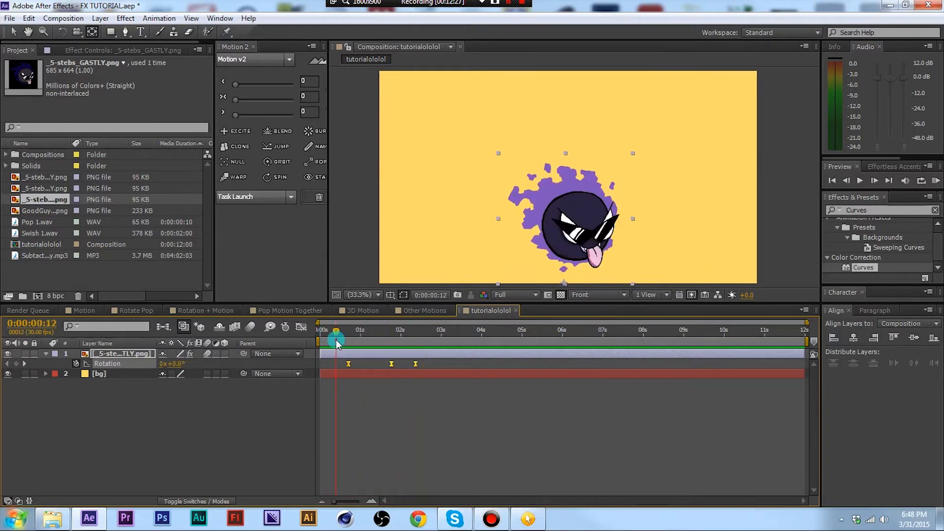
key("space")
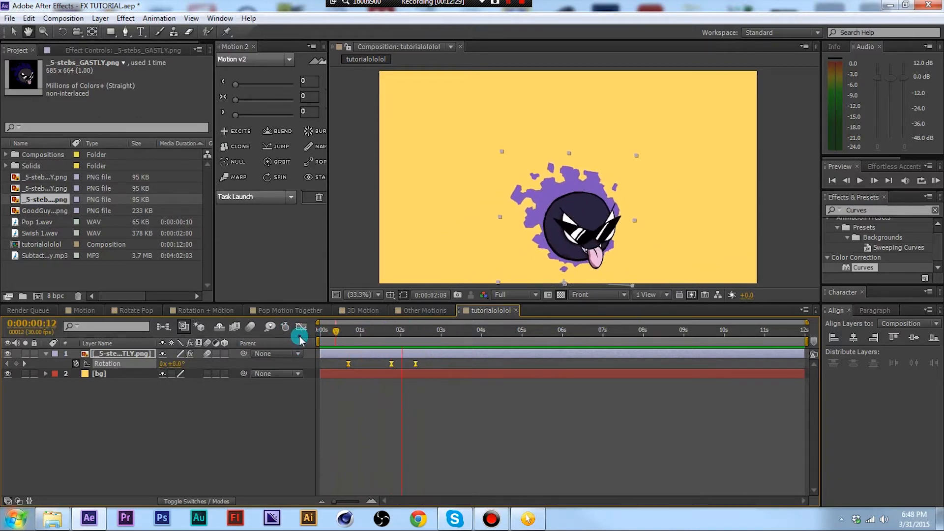
key("space")
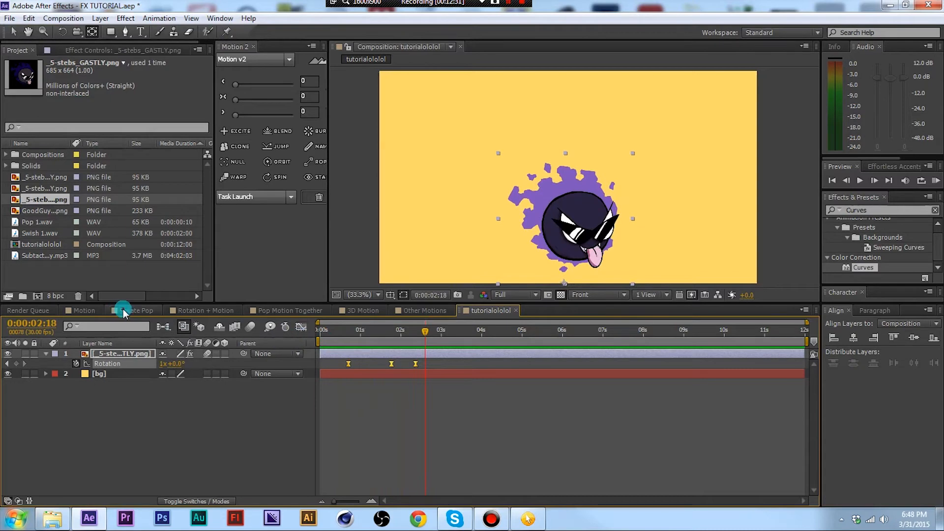
Look through the Rotation + Motion and Rotate Pop compositions and show the keyframed properties of Rotate Pop's Snap layer
left_click(153, 315)
left_click(202, 311)
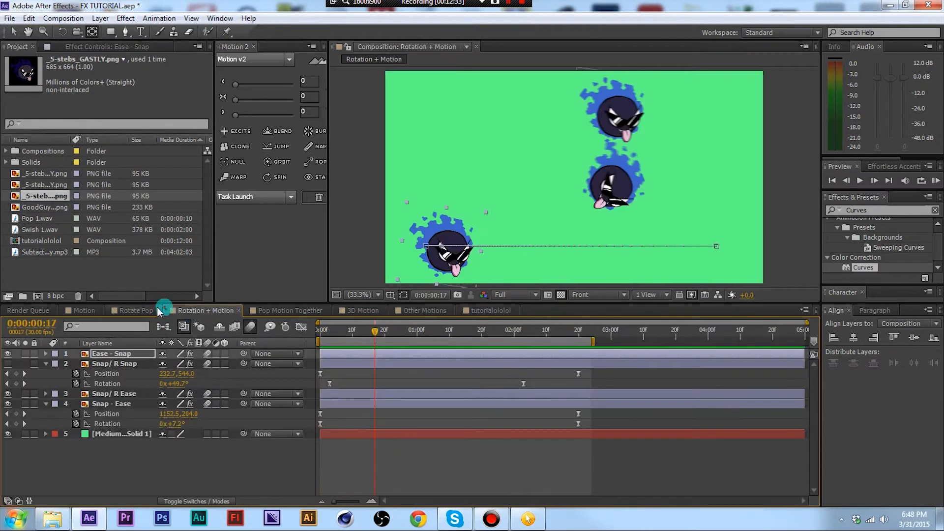
left_click(147, 311)
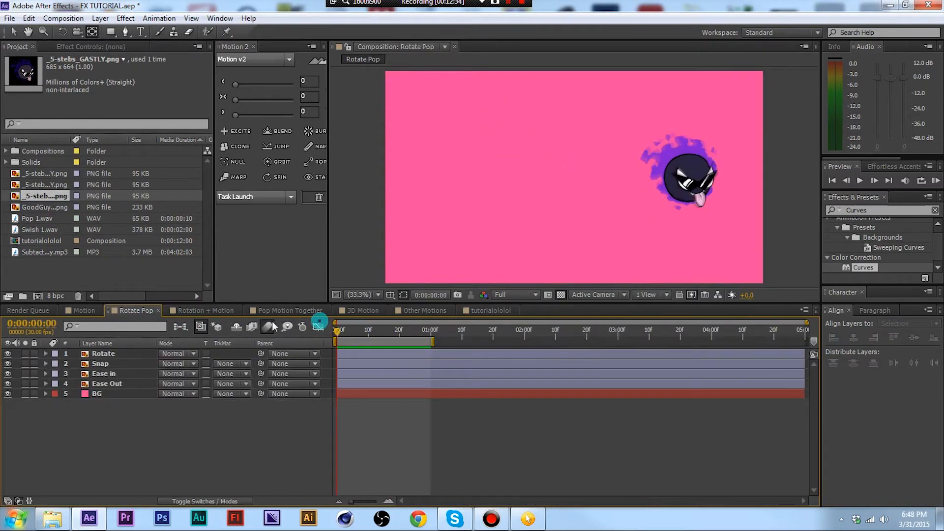
left_click(98, 365)
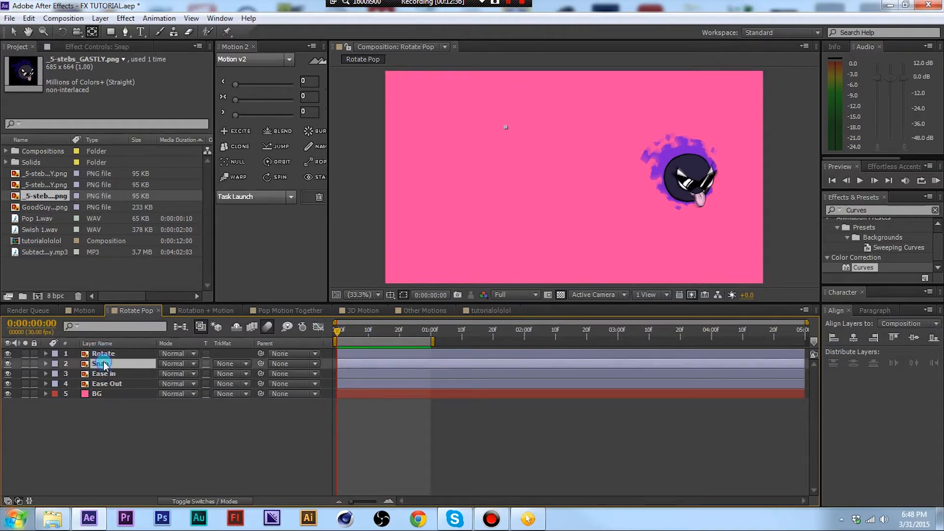
key("u")
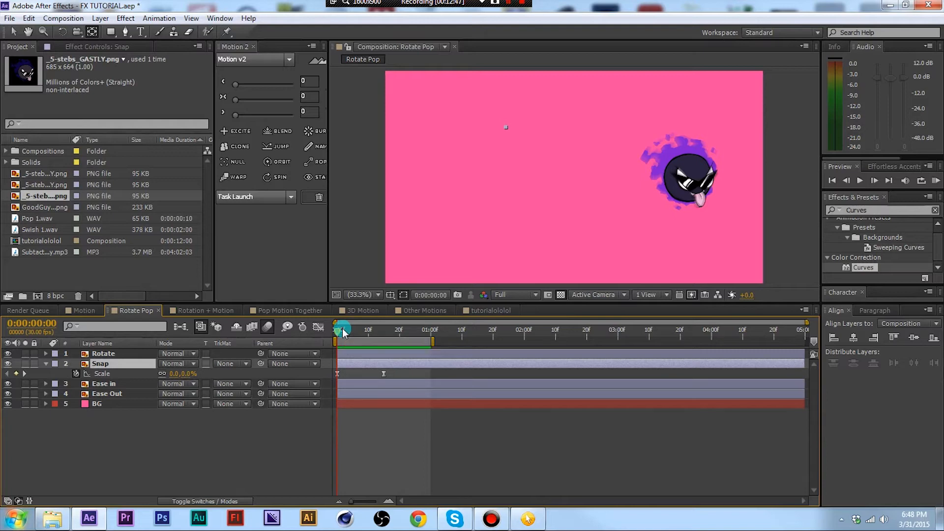
Preview the 3D Motion composition from the start
left_click(354, 311)
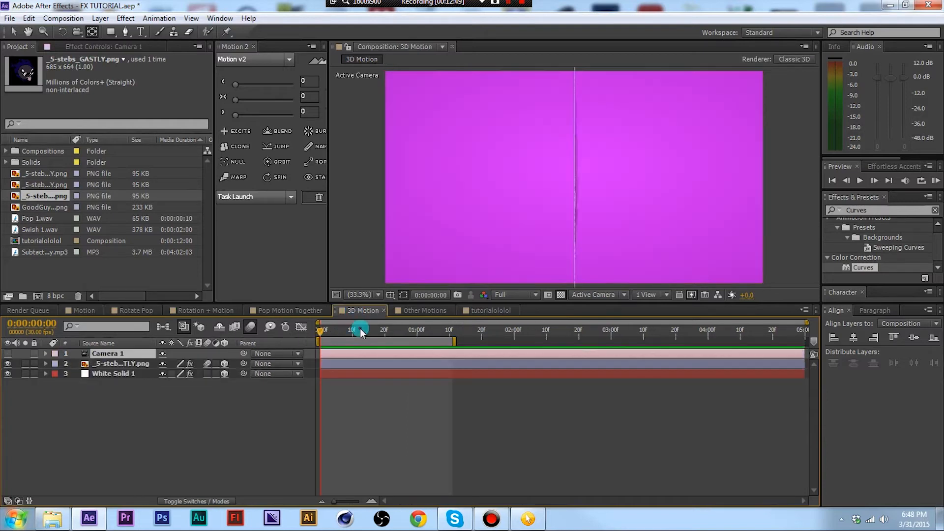
left_click(271, 423)
key("space")
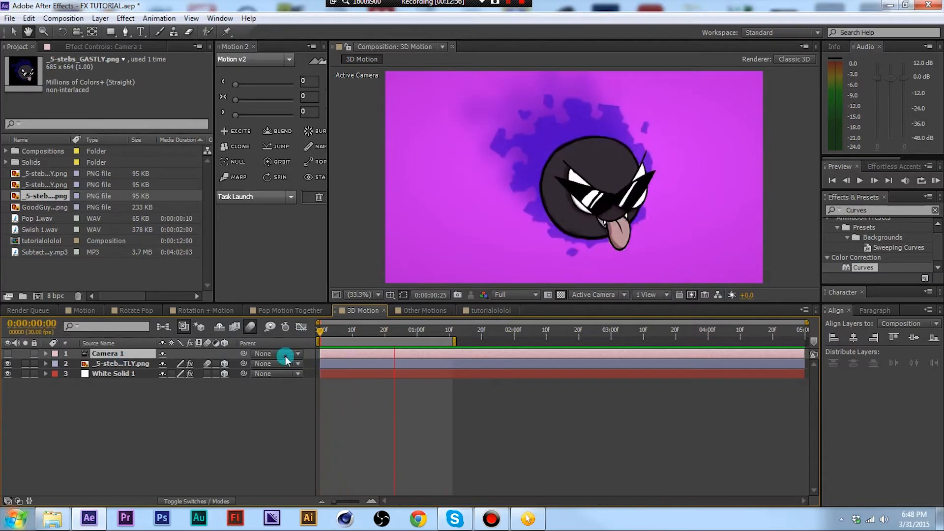
Look through the Motion and Rotation + Motion compositions, and preview the Rotate Pop composition from the start
left_click(130, 309)
left_click(85, 309)
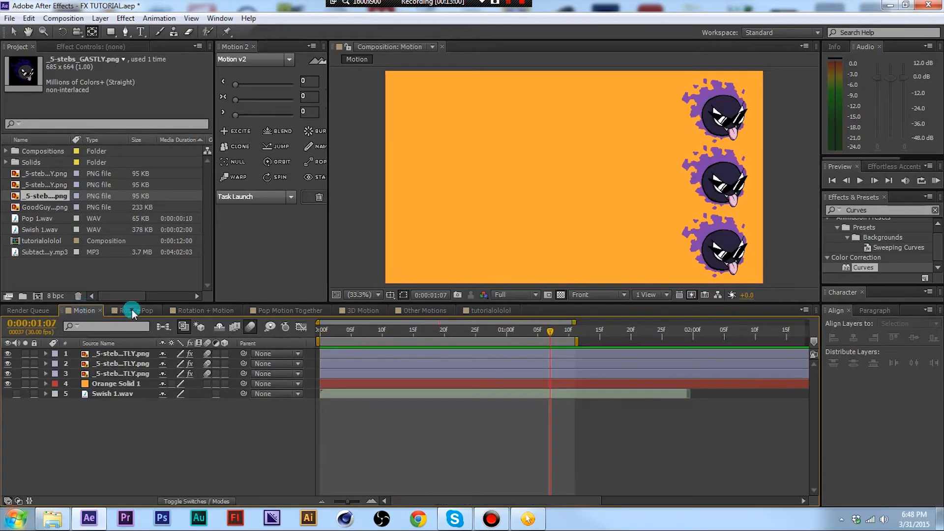
left_click(131, 310)
left_click(192, 310)
left_click(127, 312)
left_click_drag(402, 337, 315, 335)
key("space")
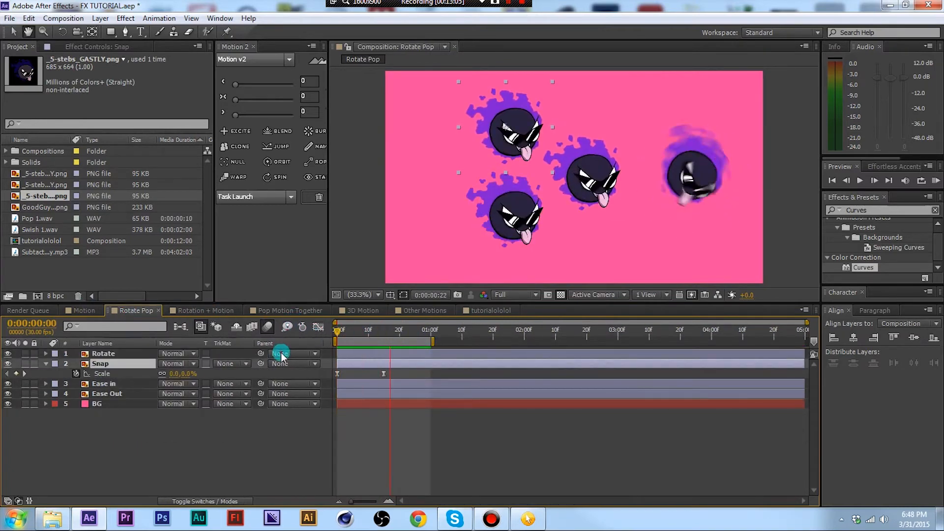
Select the two Scale keyframes of Rotate Pop's Snap layer and preview the composition from the start
left_click(267, 414)
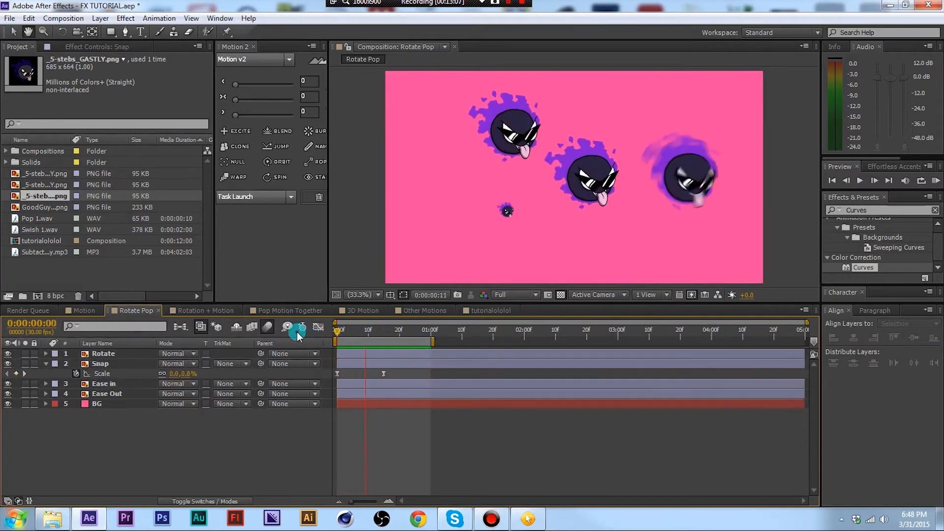
left_click(426, 363)
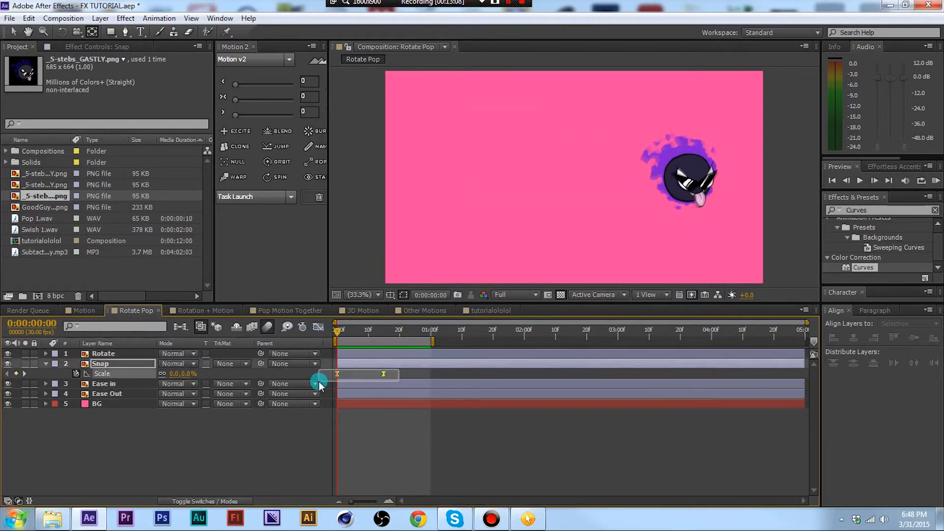
left_click_drag(339, 338, 223, 326)
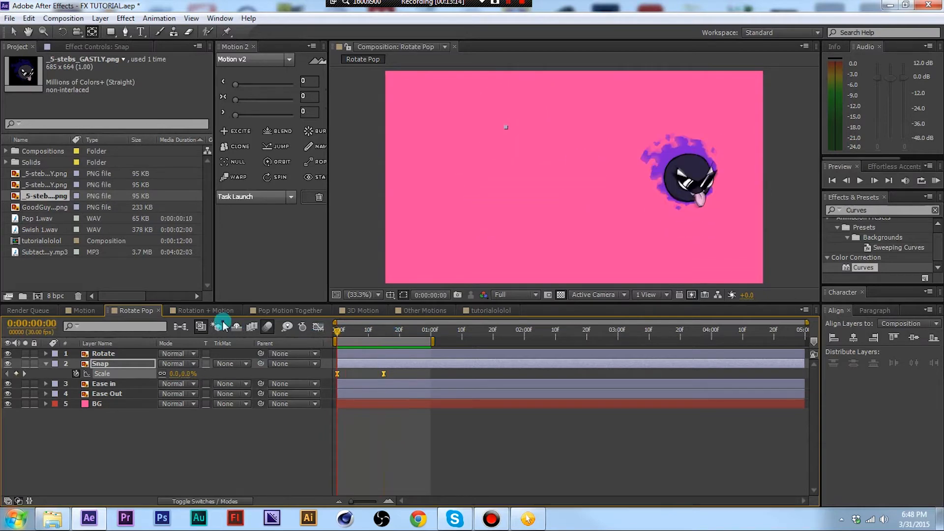
left_click_drag(367, 328, 337, 331)
key("space")
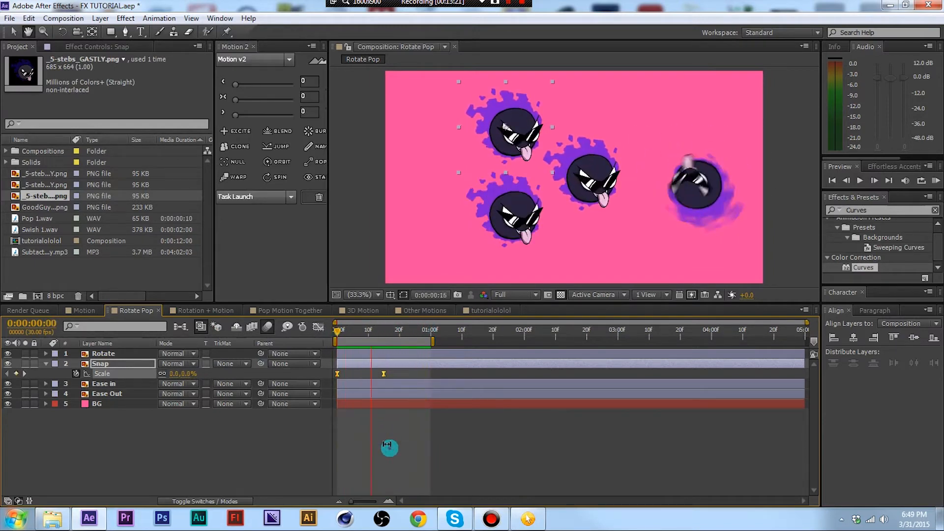
Stop the preview, move the playhead to 0:00:00:24 and show the layer switches columns in place of the modes
left_click(378, 453)
left_click_drag(380, 339, 396, 330)
left_click(269, 424)
left_click(211, 498)
left_click(294, 416)
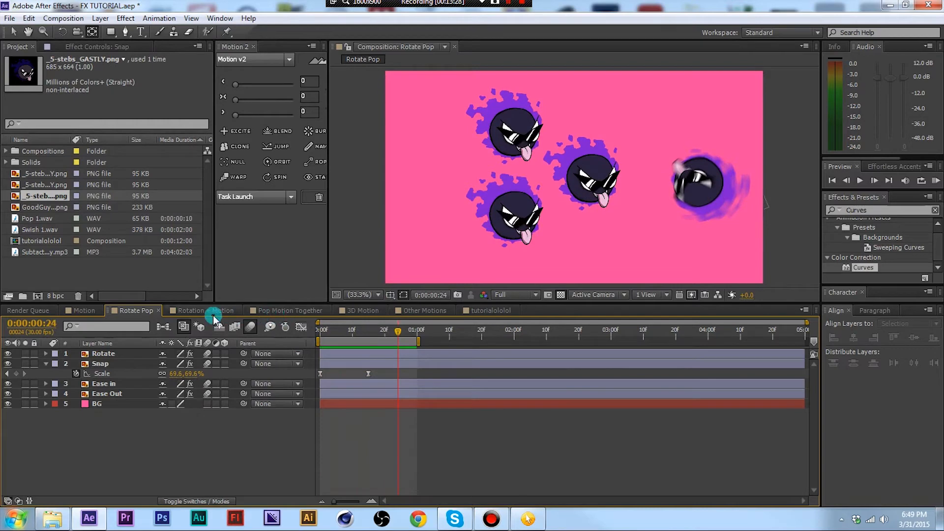
Compare the Scale speed graphs of the Snap, Ease in and Ease Out layers, scrubbing through the opening frames
left_click(302, 328)
left_click(303, 327)
left_click(102, 364)
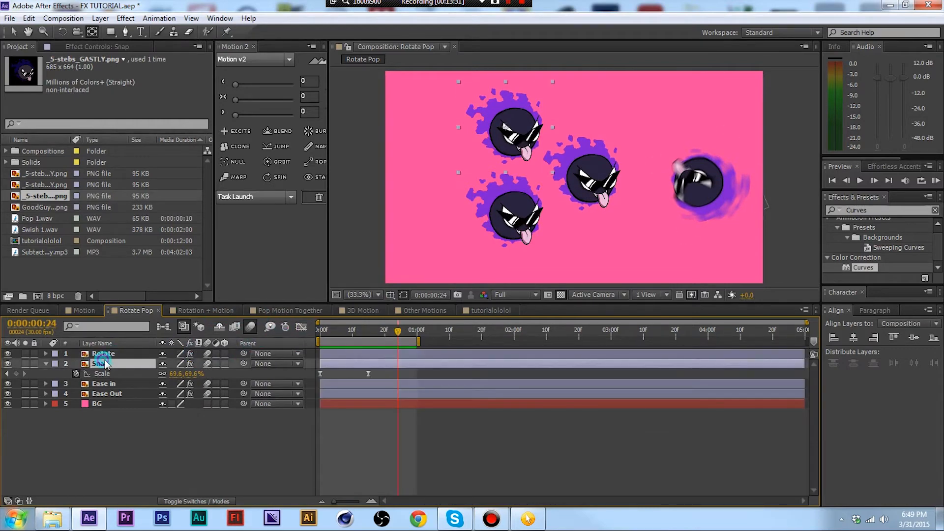
left_click(301, 325)
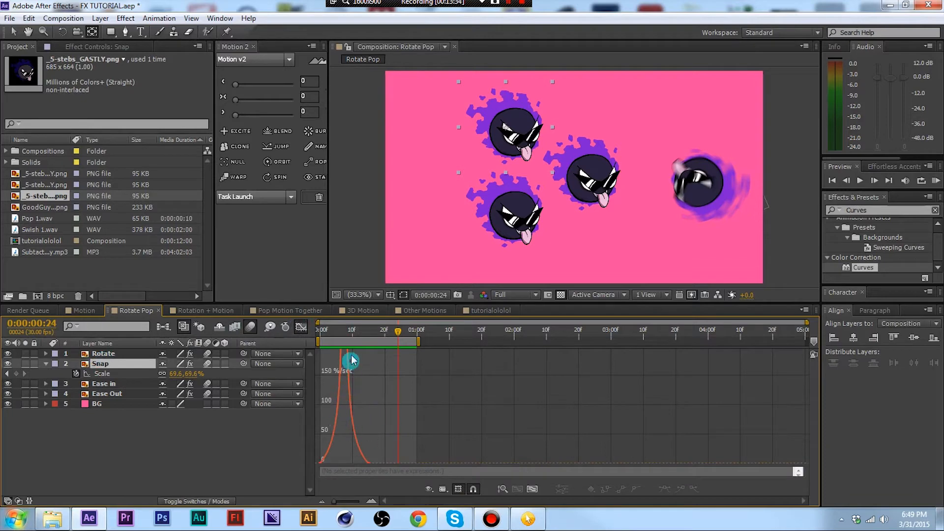
left_click(339, 333)
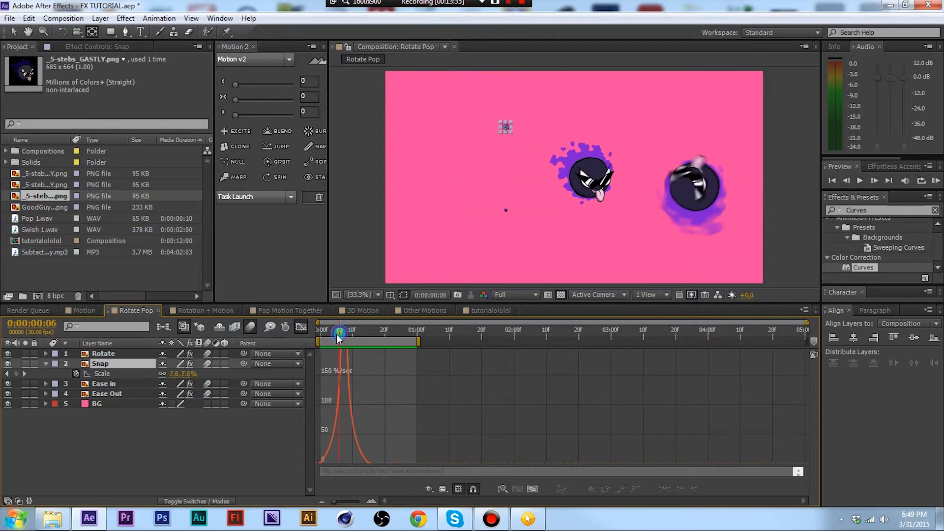
left_click_drag(339, 336, 288, 345)
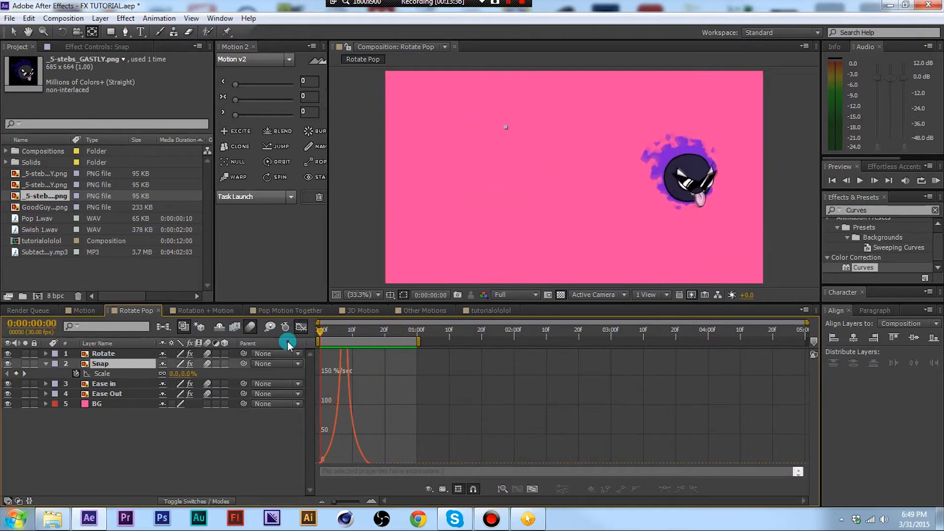
left_click(117, 383)
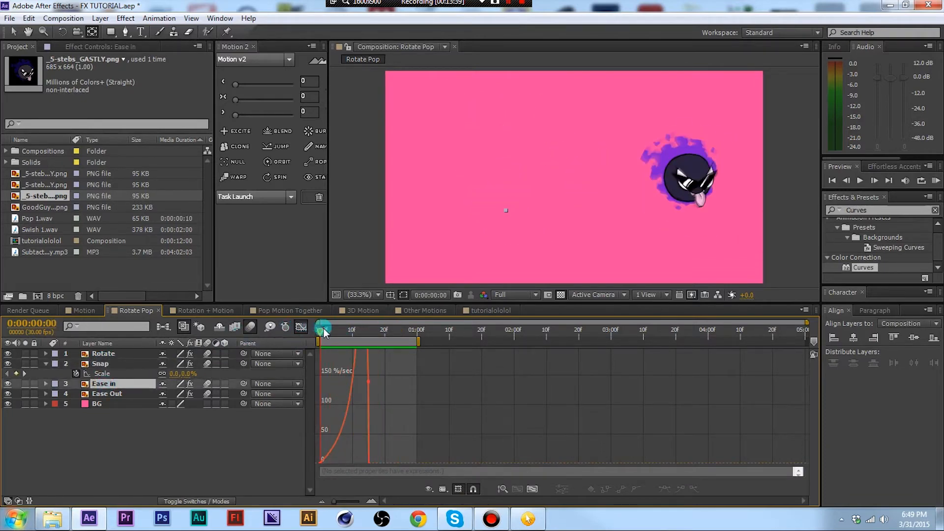
mouse_move(323, 328)
left_mouse_down()
mouse_move(392, 328)
mouse_move(304, 329)
mouse_move(379, 323)
mouse_move(320, 328)
left_mouse_up()
left_click(116, 394)
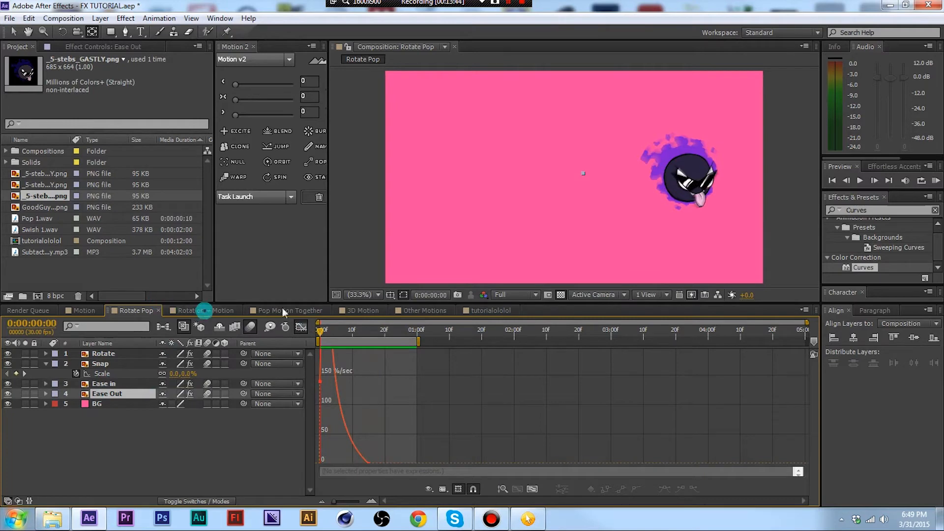
In the tutorialololol composition, reshape the Gastly's Rotation speed curve to accelerate sharply into the second keyframe
left_click(499, 311)
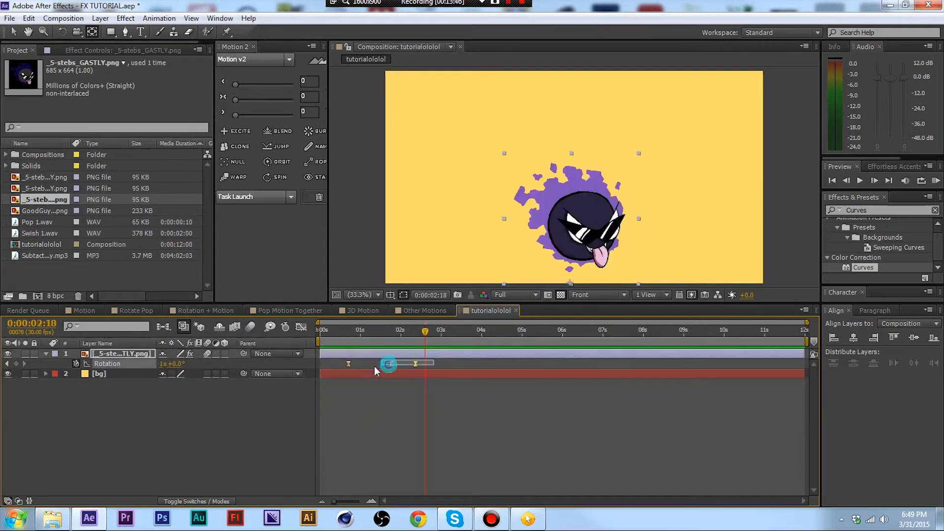
left_click(344, 388)
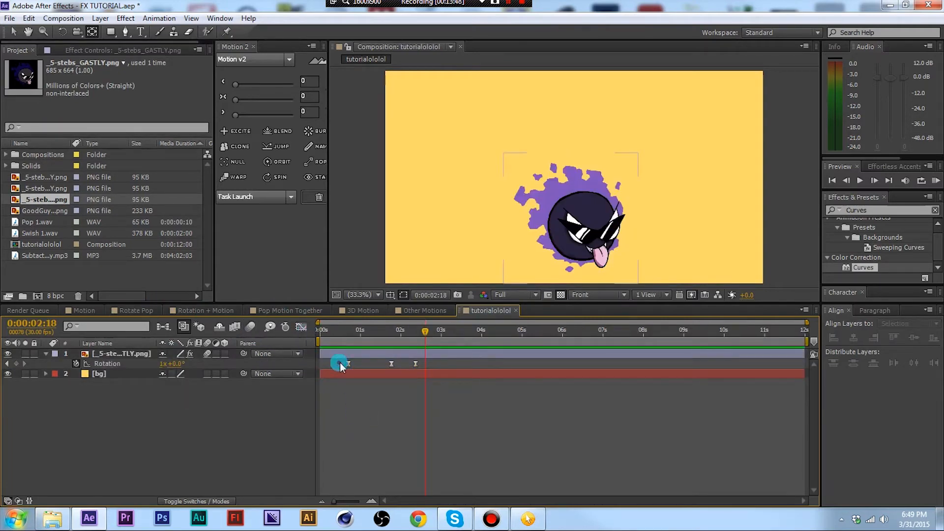
left_click_drag(339, 364, 400, 365)
left_click(301, 327)
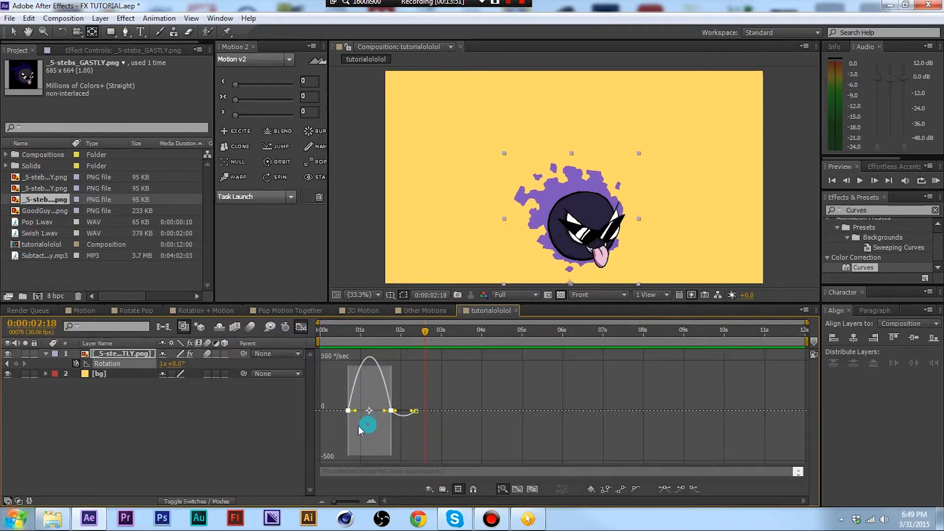
left_click_drag(365, 412, 378, 409)
left_click_drag(385, 446, 425, 451)
left_click_drag(335, 501, 354, 502)
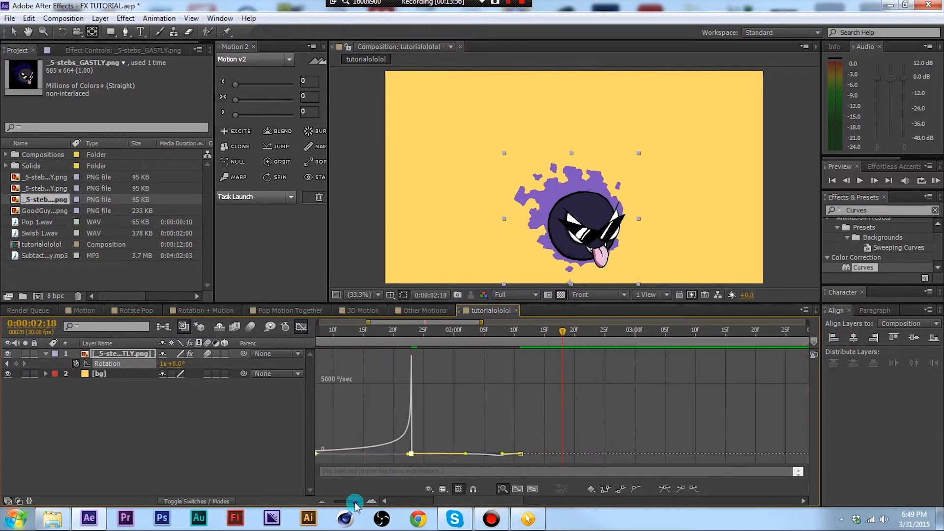
Adjust the speed handles of the last two Rotation keyframes to reshape the curve between them
left_click(499, 453)
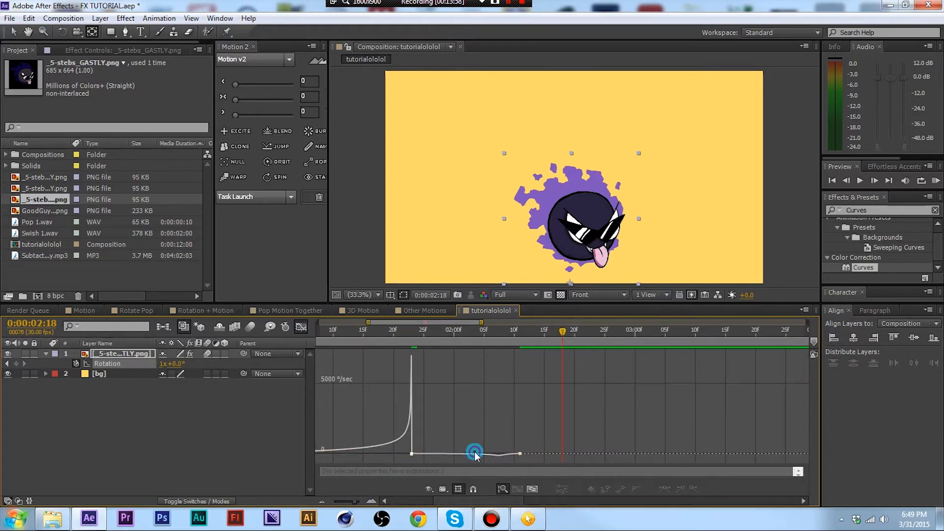
left_click_drag(397, 454, 578, 467)
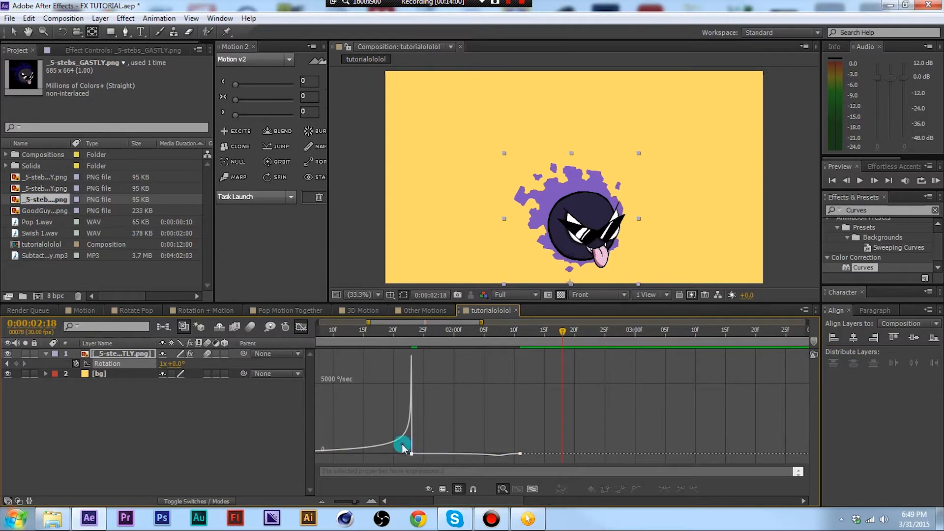
left_click_drag(402, 444, 560, 458)
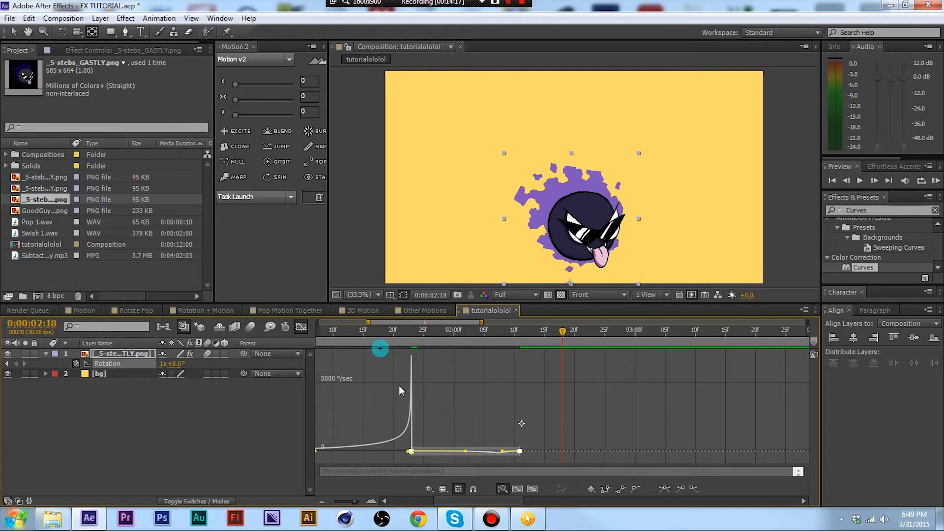
left_click(464, 452)
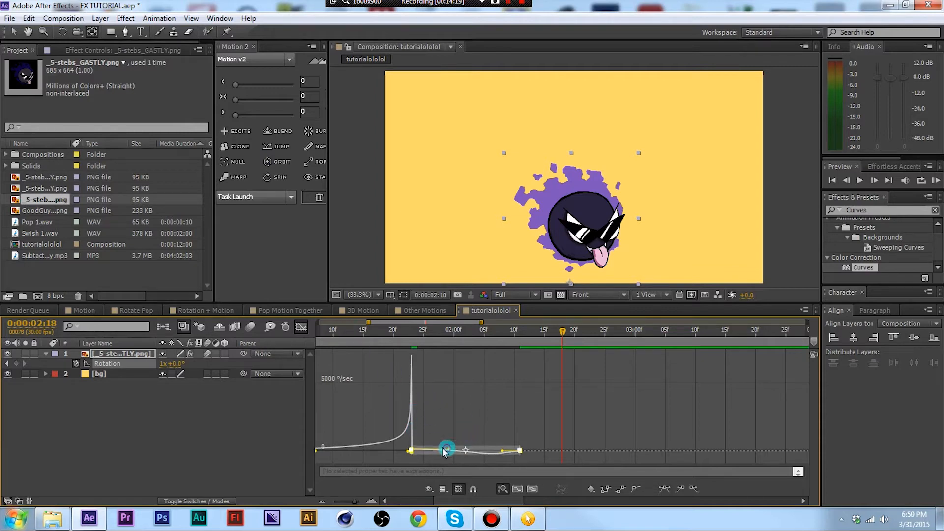
left_click(412, 452)
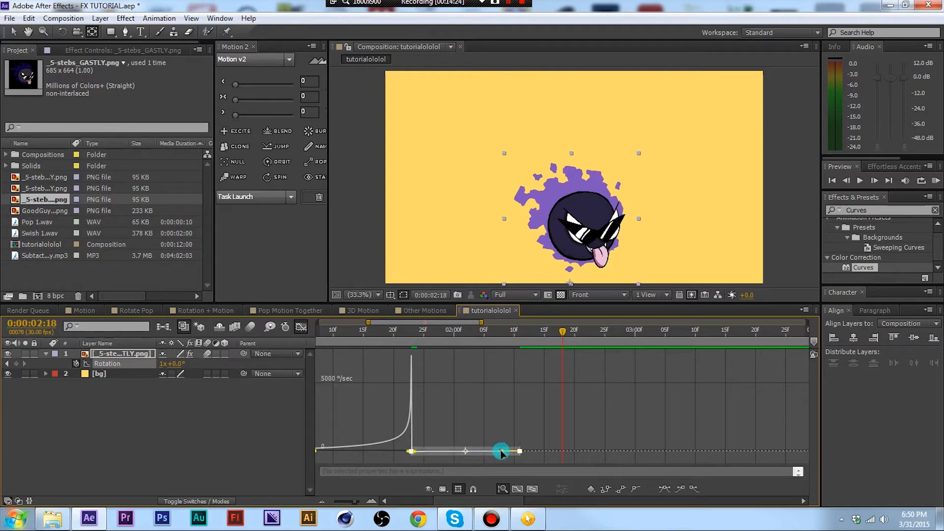
left_click_drag(502, 453, 415, 421)
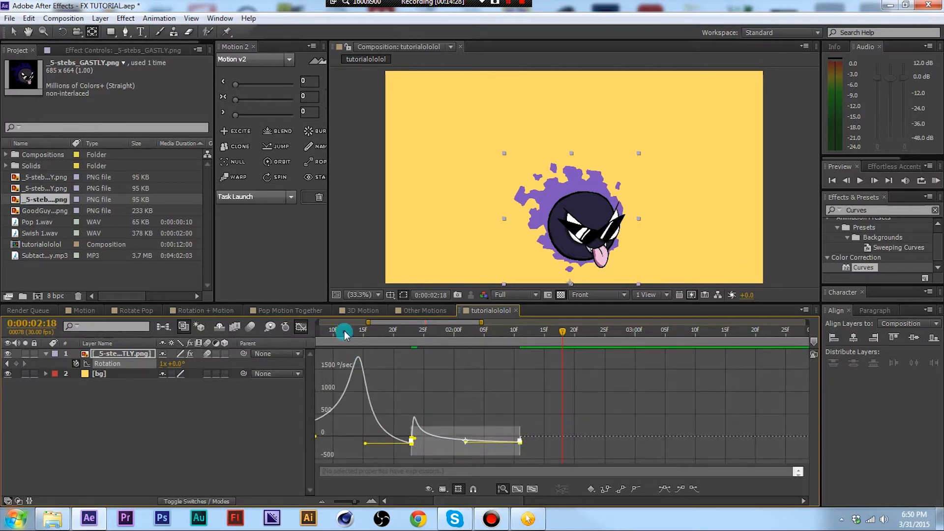
Preview the reshaped Gastly rotation and undo the last speed curve changes
left_click(345, 334)
key("space")
left_click(397, 391)
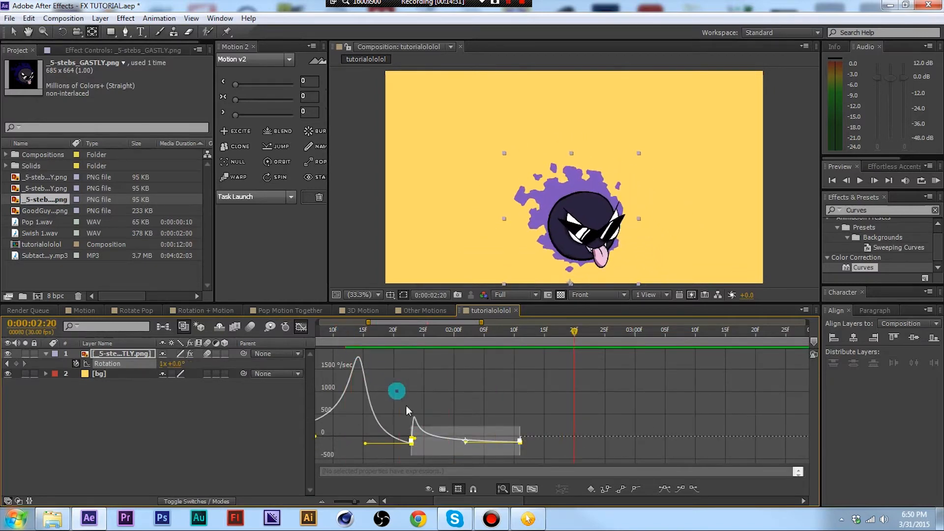
left_click(412, 423)
key("ctrl+z")
key("ctrl+z")
Play the Gastly rotation from 0:00:00:13 and stop the preview after checking how the spin ends
left_click(379, 343)
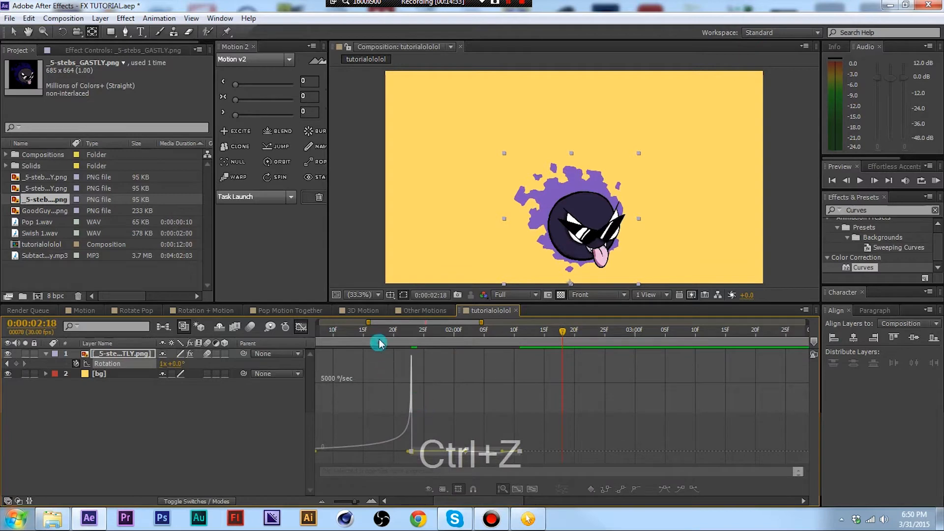
left_click_drag(377, 334, 288, 336)
key("space")
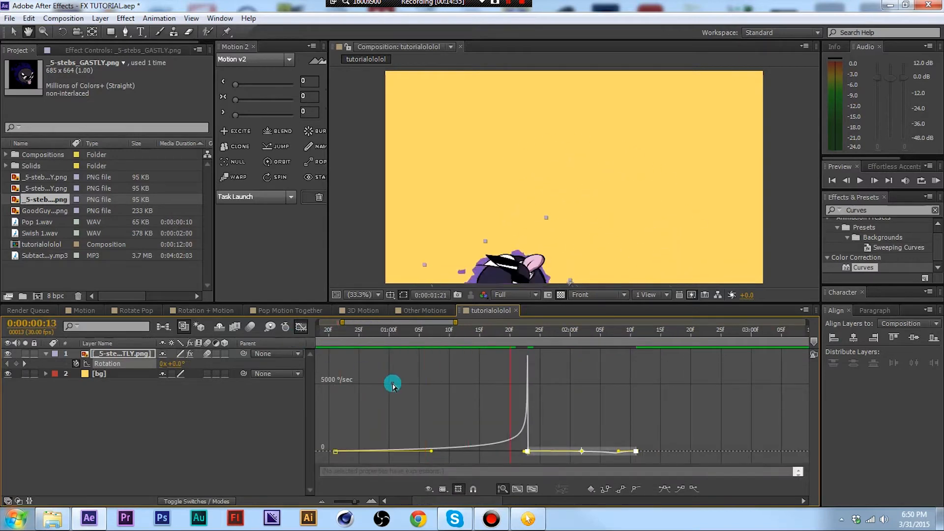
left_click(389, 331)
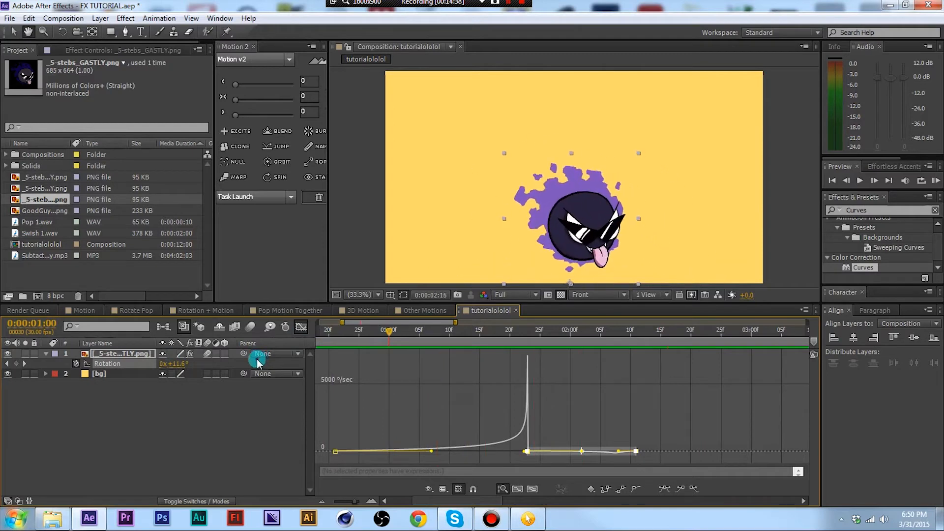
key("space")
Look at the 3D Motion composition and return to the tutorialololol composition
left_click(302, 310)
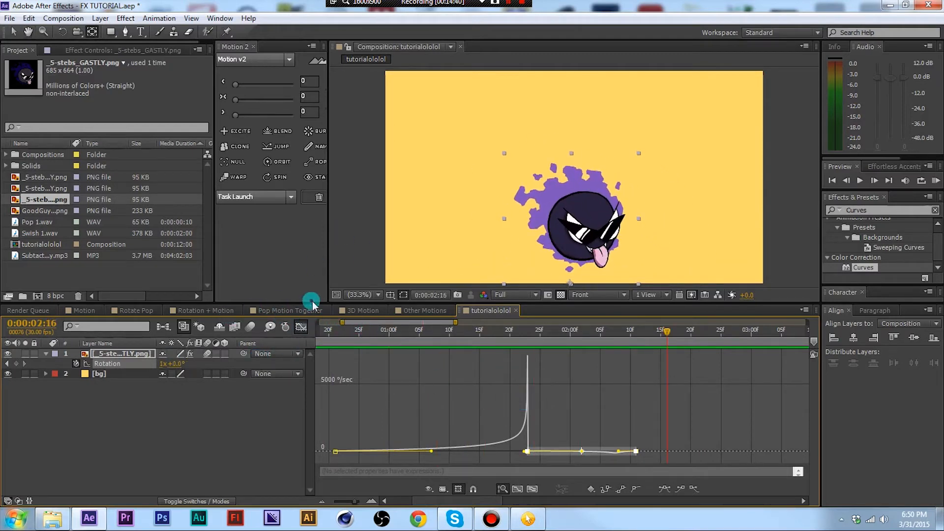
left_click(379, 309)
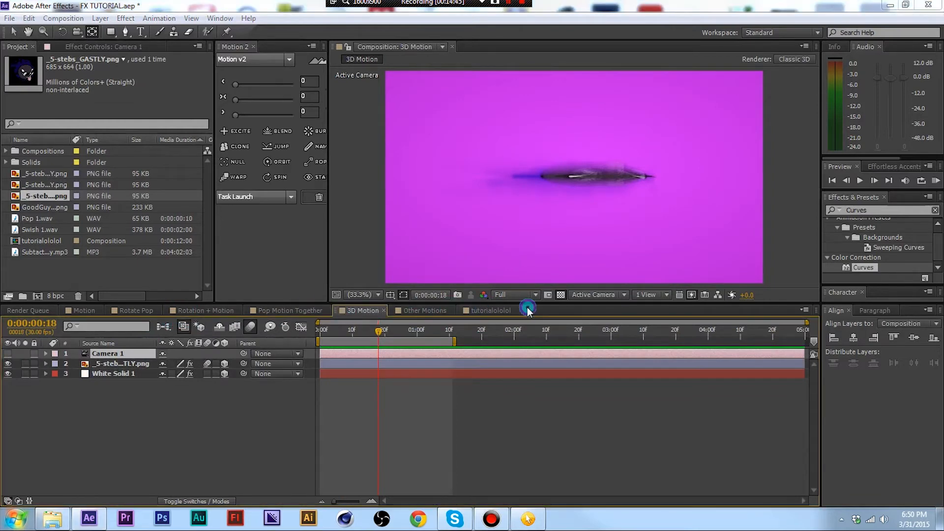
left_click(491, 310)
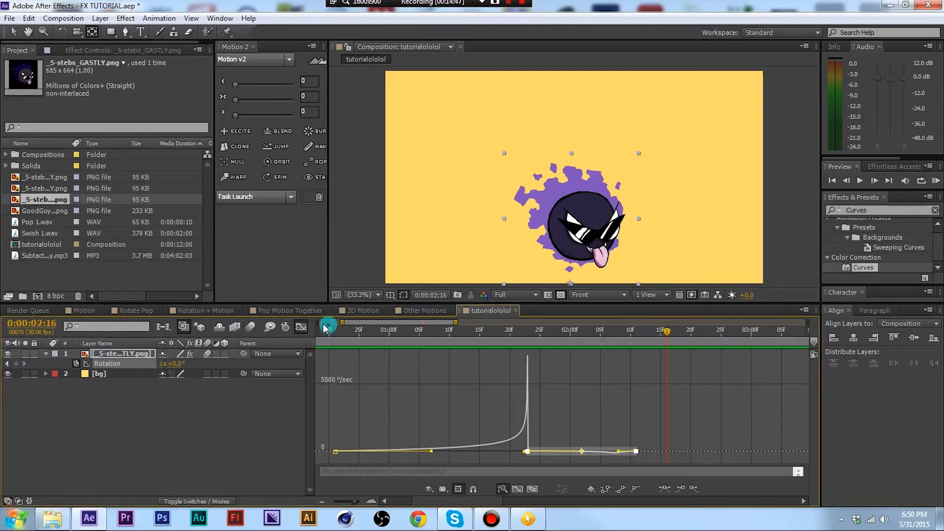
Leave the Graph Editor, remove all Rotation keyframes from the Gastly layer and return the playhead to the start
left_click(301, 327)
left_click(650, 362)
left_click_drag(650, 364, 319, 369)
left_click_drag(350, 335, 286, 337)
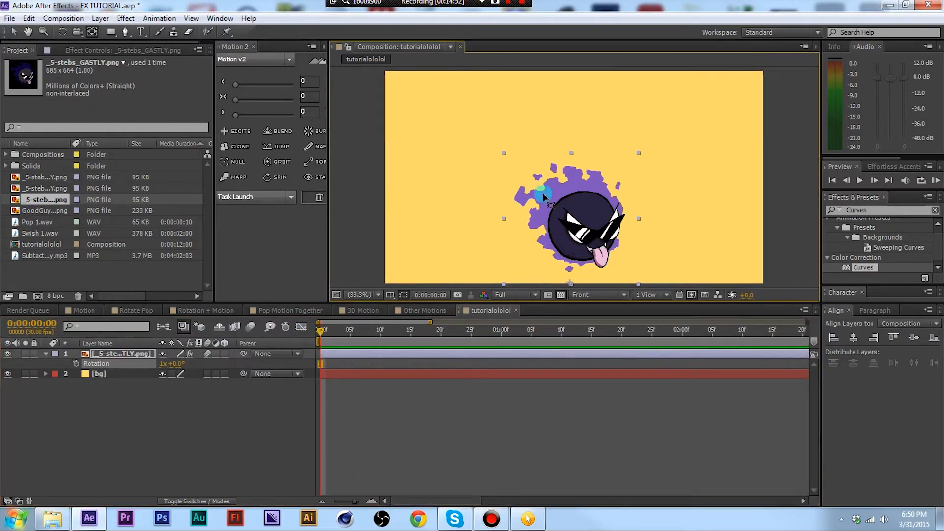
Move the Gastly layer's anchor point to the image's center and place the image near the middle of the composition
key("v")
left_click(556, 202)
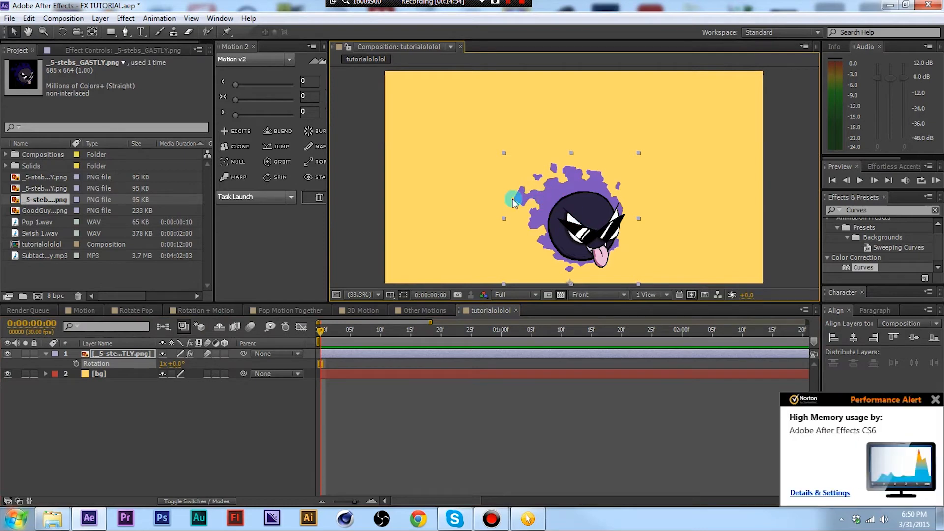
key("y")
left_click_drag(619, 279, 570, 280)
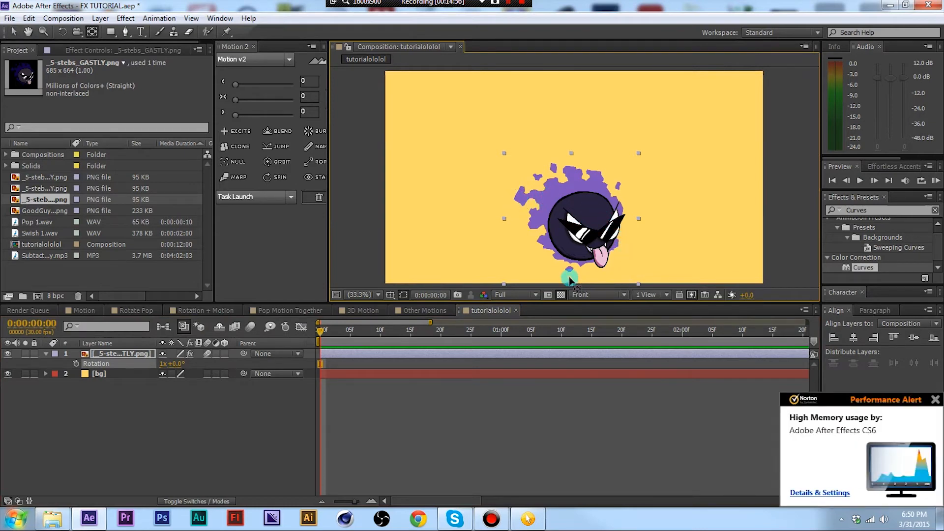
left_click_drag(566, 246, 572, 220)
left_click_drag(569, 268, 566, 169)
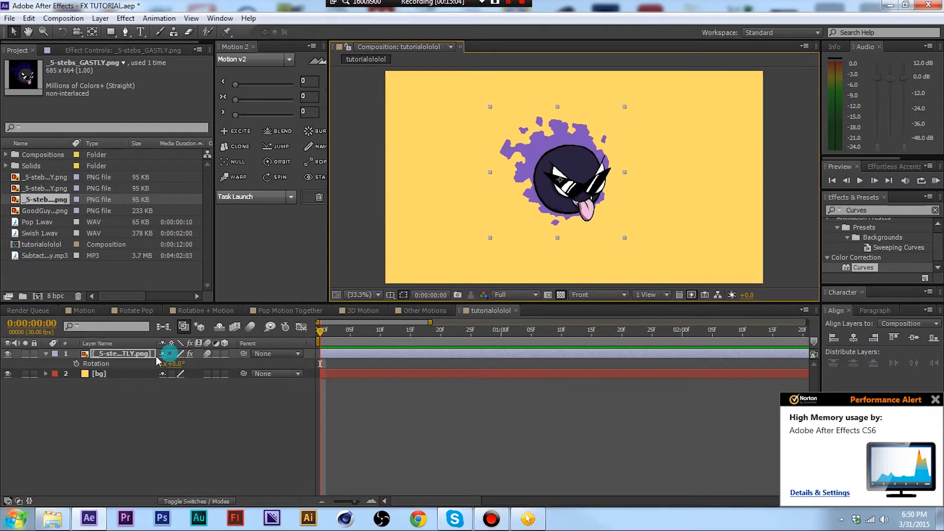
Keyframe the Gastly layer's Position from off-screen at 0:00:00:00 to about 1241.7, 570 in the frame's right half, ending at 0:00:00:19
left_click(279, 154)
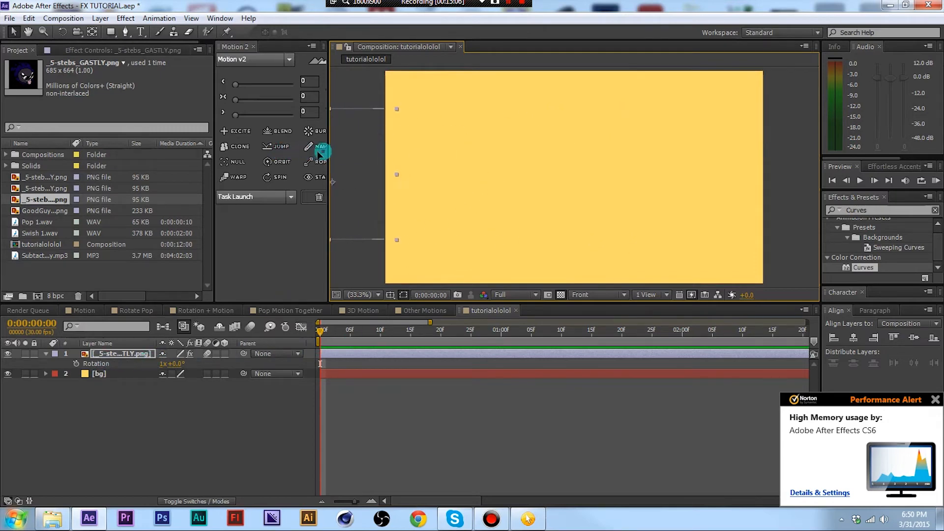
key("p")
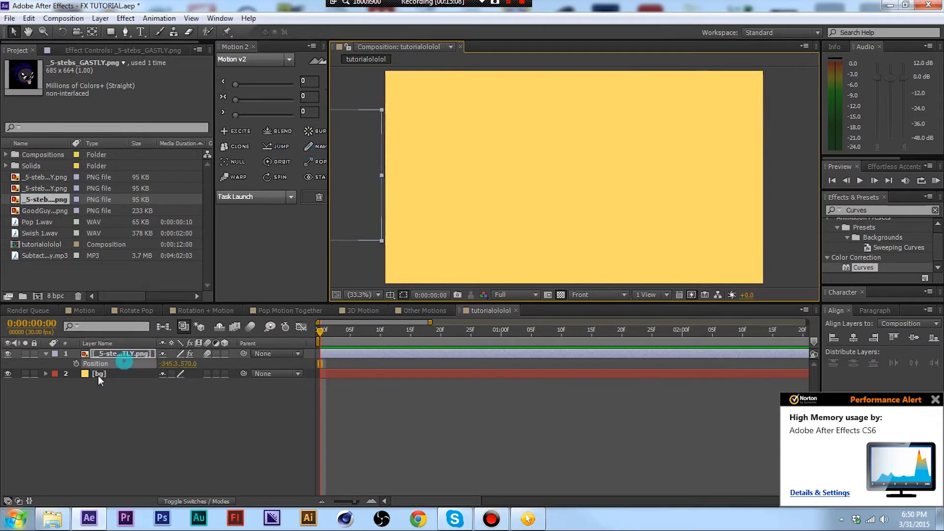
left_click(76, 364)
left_click_drag(362, 340, 460, 338)
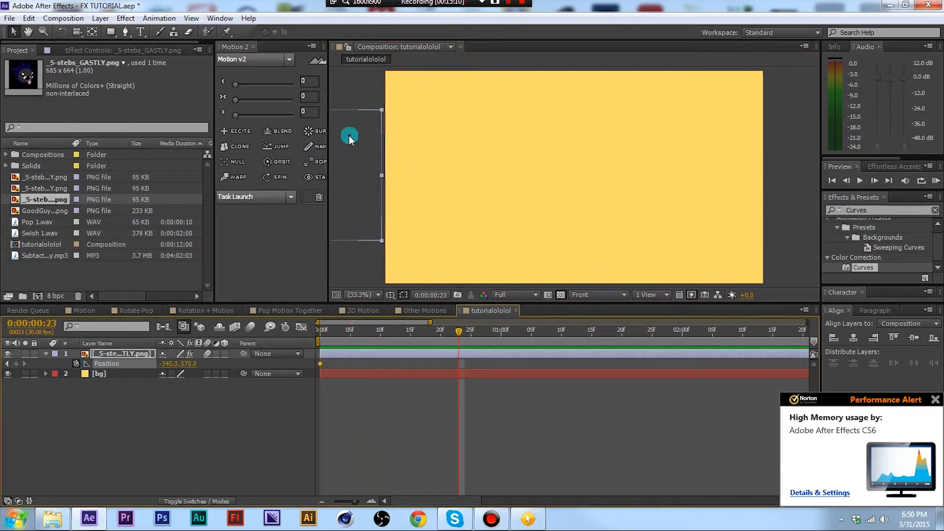
left_click_drag(349, 135, 662, 142)
left_click_drag(458, 330, 358, 347)
left_click(434, 428)
Apply Easy Ease to both Position keyframes of the Gastly layer
left_click_drag(458, 364, 304, 377)
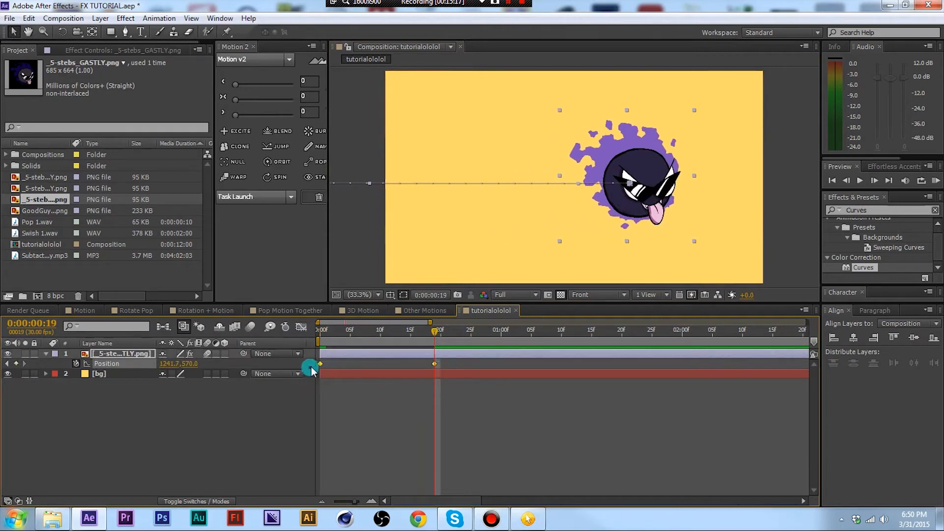
right_click(320, 364)
mouse_move(422, 497)
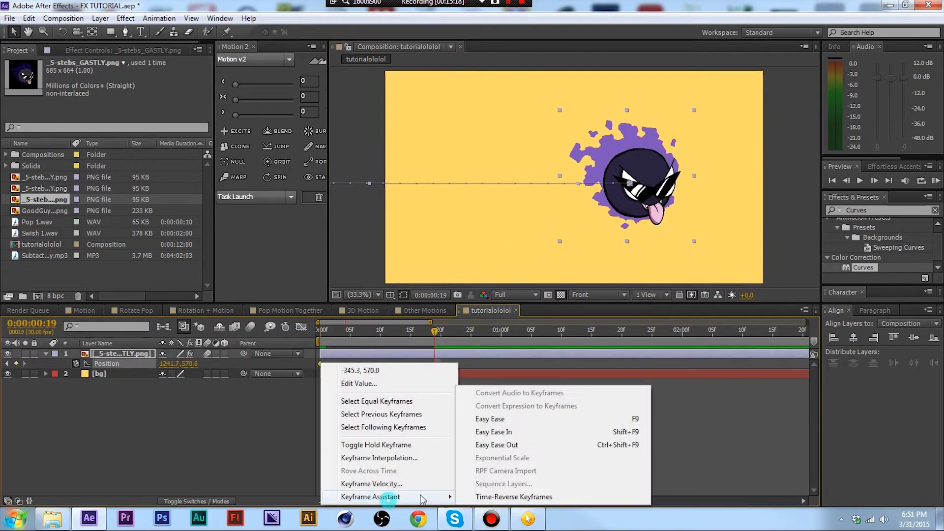
left_click(502, 420)
left_click(397, 412)
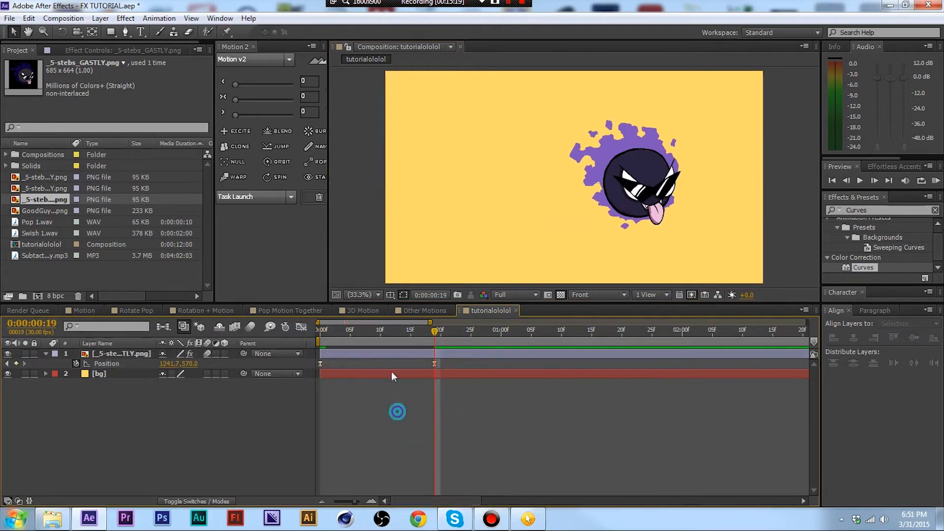
Show the Position speed graph and apply a combined Motion v2 ease of 100 to both keyframes
left_click(451, 358)
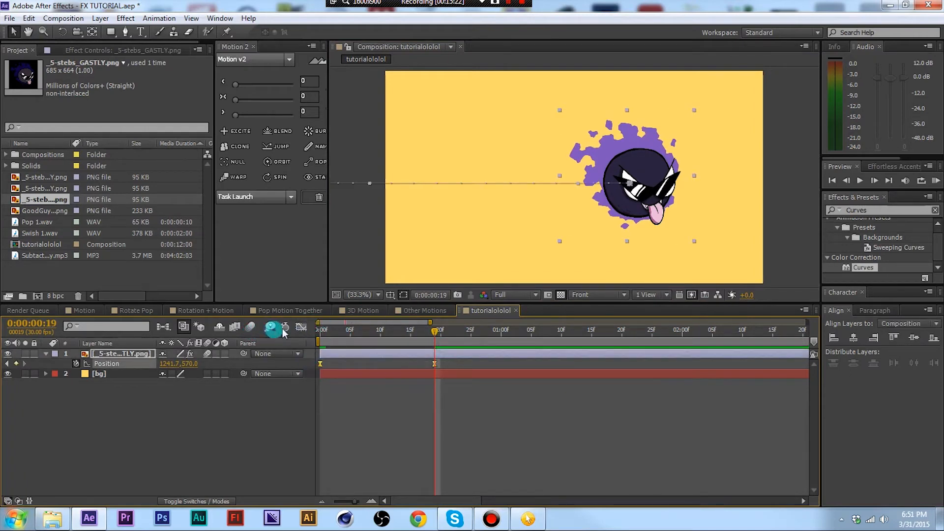
left_click(301, 327)
left_click_drag(450, 440, 303, 396)
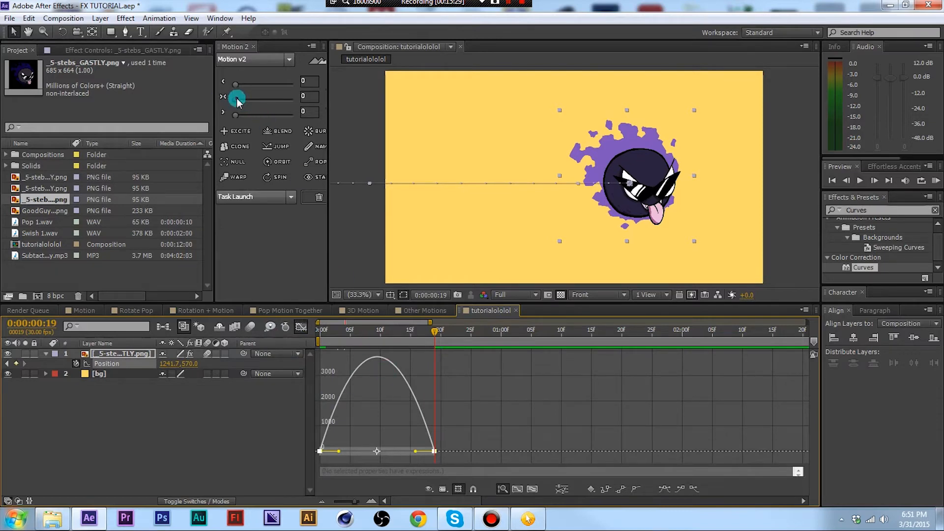
left_click_drag(237, 102, 295, 102)
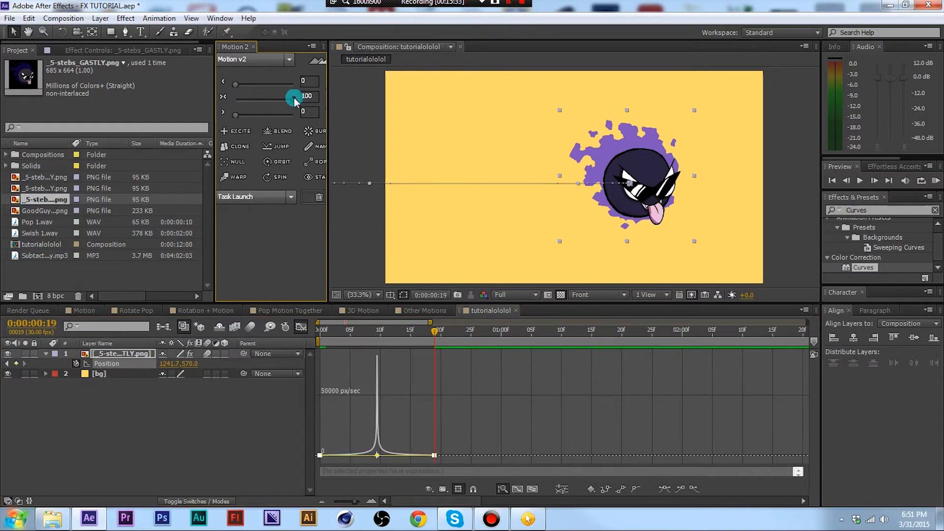
left_click_drag(244, 99, 340, 111)
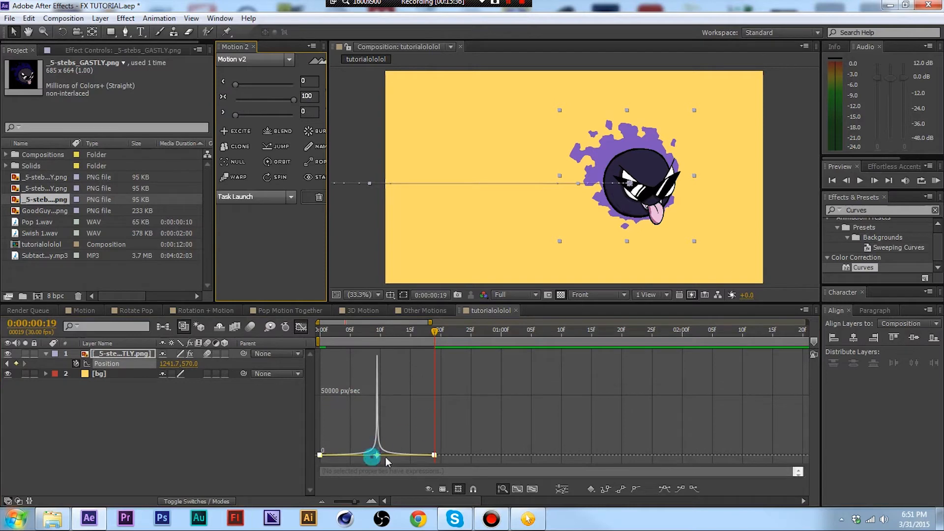
Lower the combined Motion v2 ease on the Position keyframes to 85 for a softer speed peak
left_click(301, 101)
mouse_move(295, 104)
left_mouse_down()
mouse_move(253, 102)
mouse_move(234, 86)
mouse_move(292, 87)
mouse_move(222, 82)
mouse_move(271, 103)
mouse_move(235, 97)
mouse_move(211, 120)
mouse_move(263, 116)
mouse_move(217, 116)
mouse_move(279, 104)
left_mouse_up()
left_click(237, 84)
left_click(254, 102)
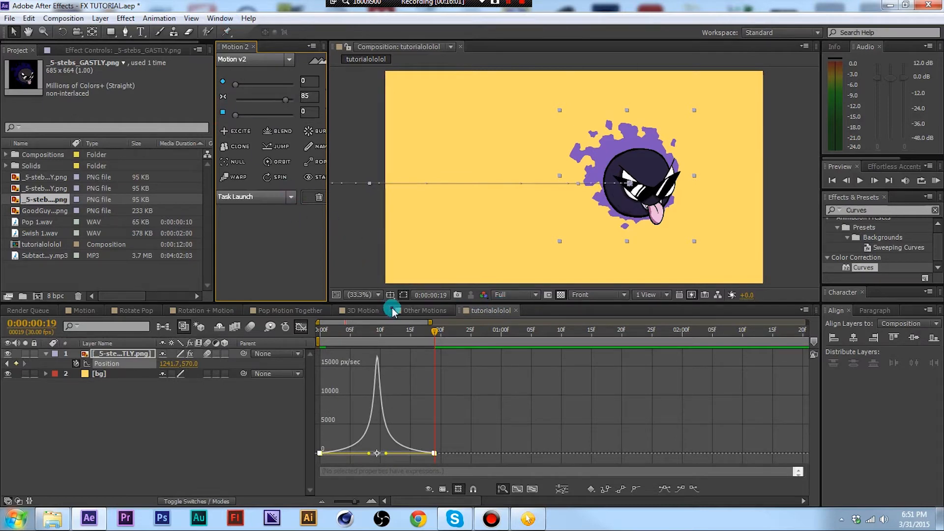
Look at the Other Motions composition and return the tutorialololol playhead to the start
left_click(423, 311)
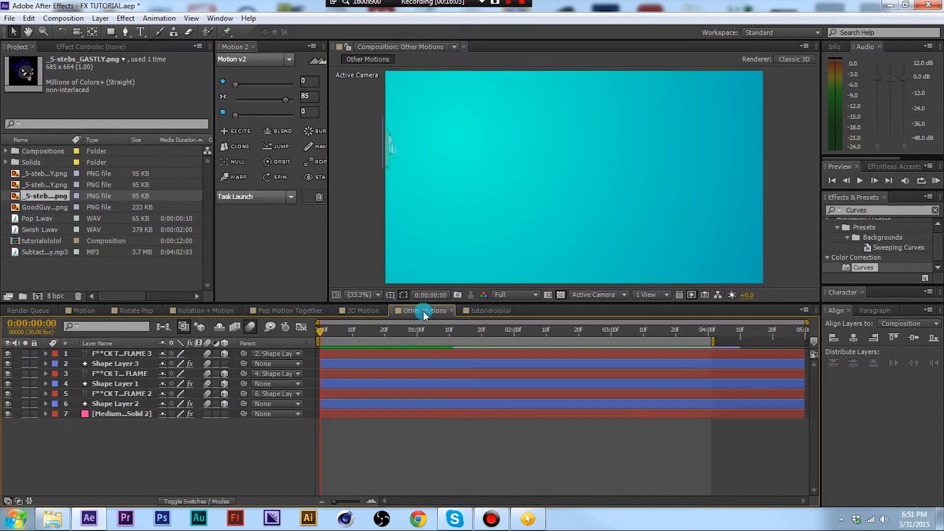
left_click(486, 310)
left_click_drag(372, 331, 320, 327)
left_click(424, 311)
left_click(492, 311)
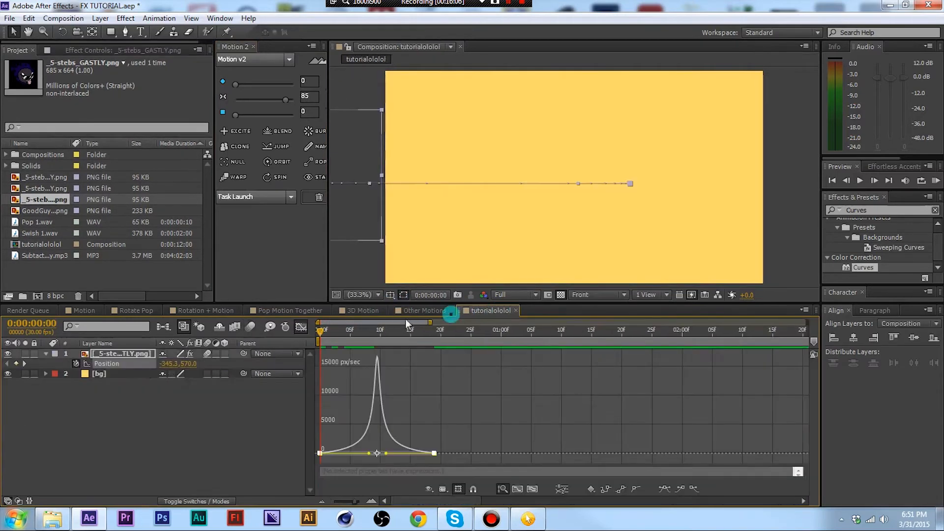
left_click(320, 332)
left_click(318, 330)
Examine the Gastly layer's Transform keyframes in the 3D Motion composition, and collapse its properties
left_click(351, 312)
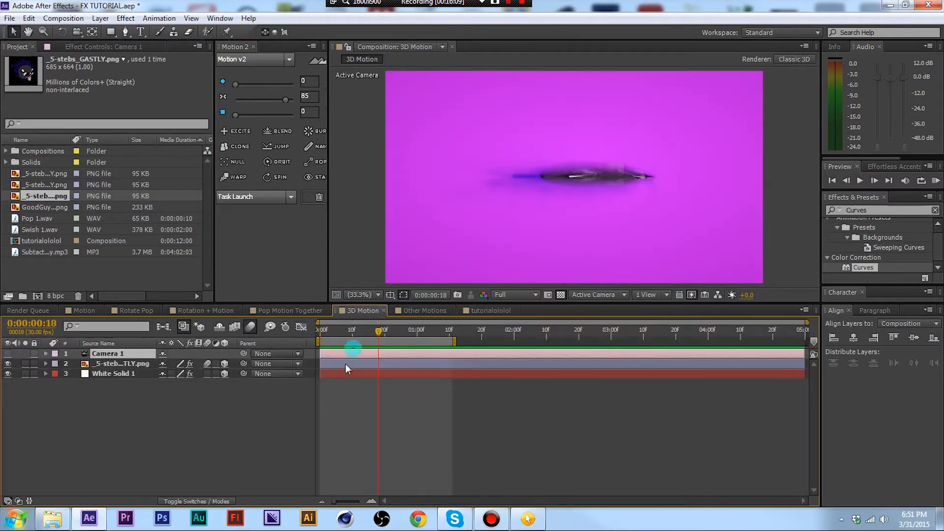
left_click(298, 397)
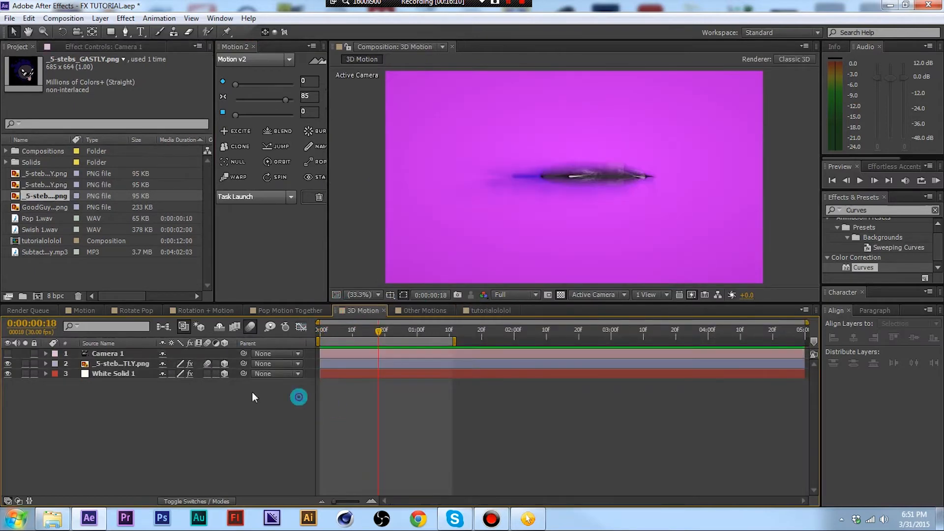
left_click(44, 364)
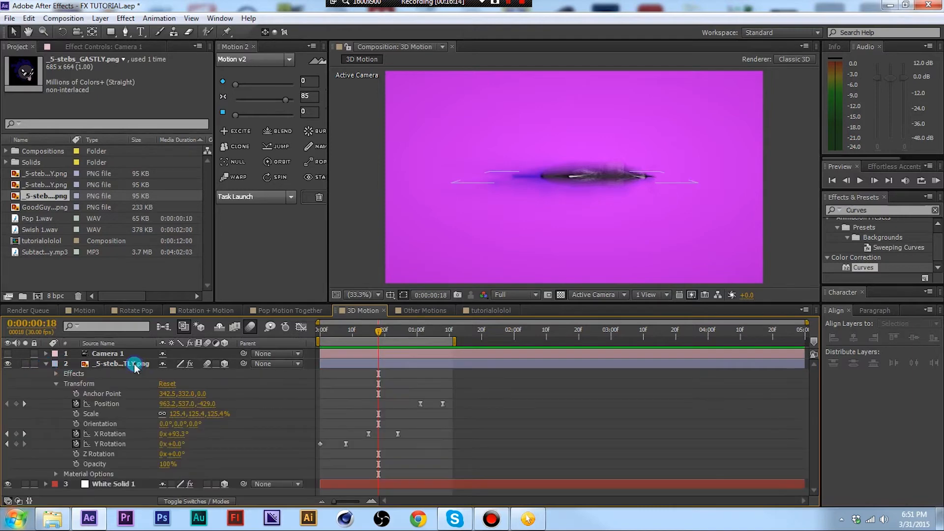
left_click(139, 365)
left_click(44, 364)
Reveal the Gastly layer's animated properties in the Pop Motion Together composition and preview it from the start
left_click(275, 310)
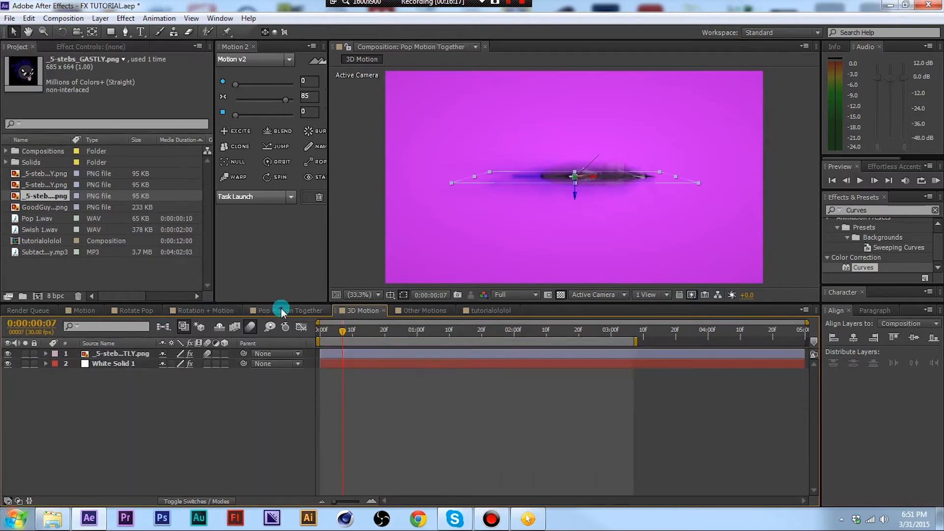
left_click(120, 355)
key("u")
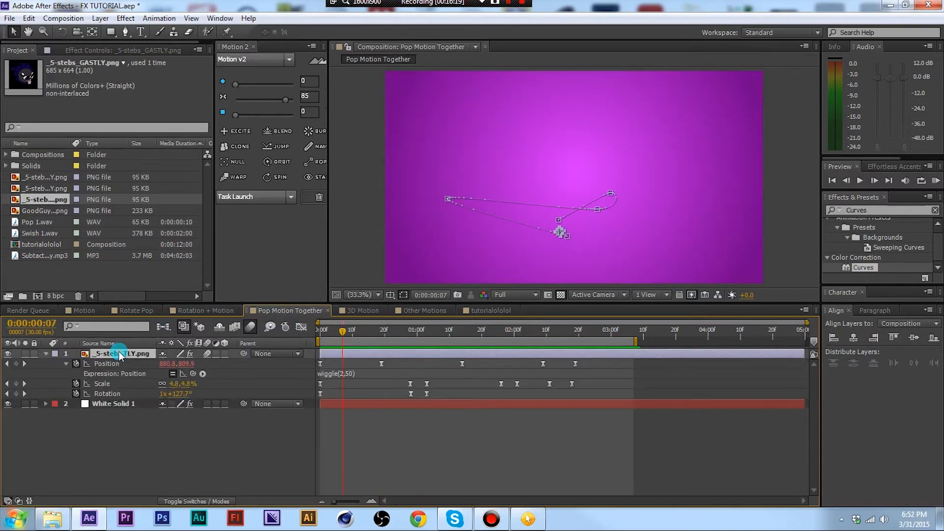
left_click_drag(324, 331, 306, 328)
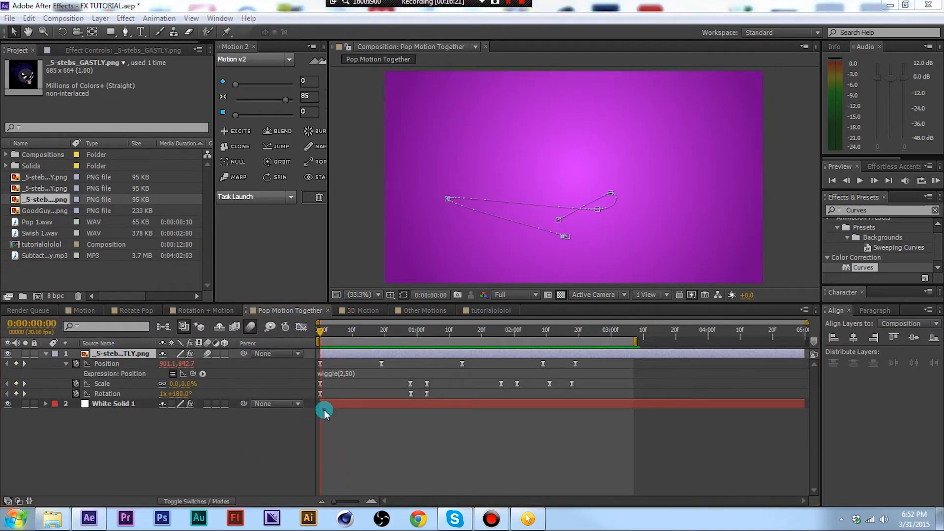
left_click(290, 439)
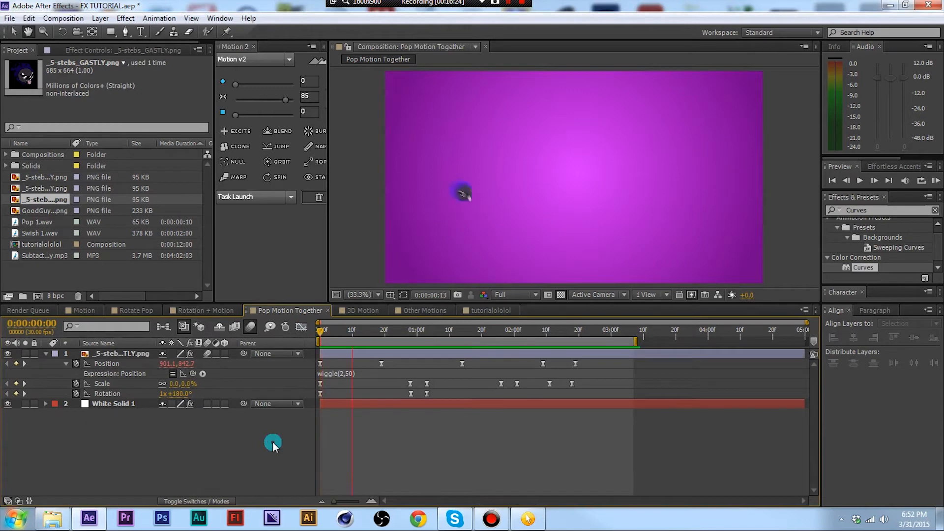
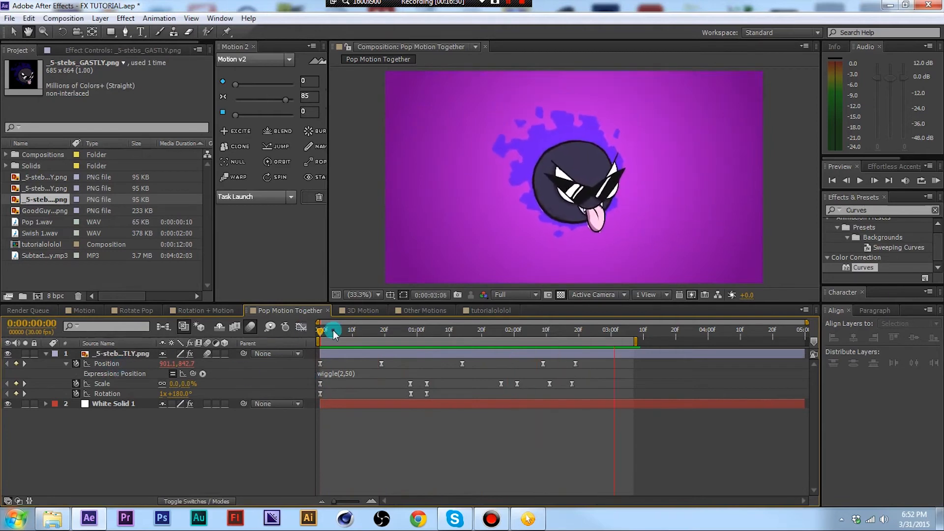
Replay Pop Motion Together from the start and stop the preview around 0:00:02:02
left_click_drag(332, 330, 311, 347)
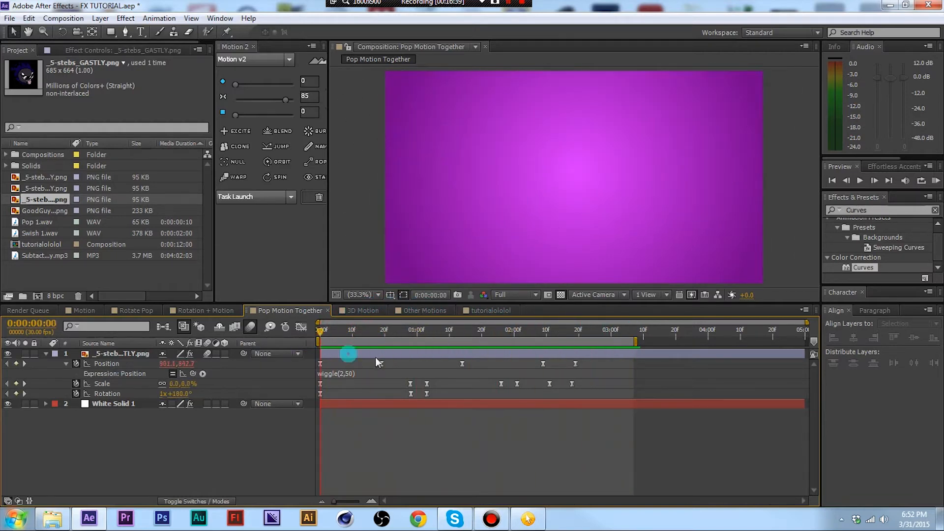
key("space")
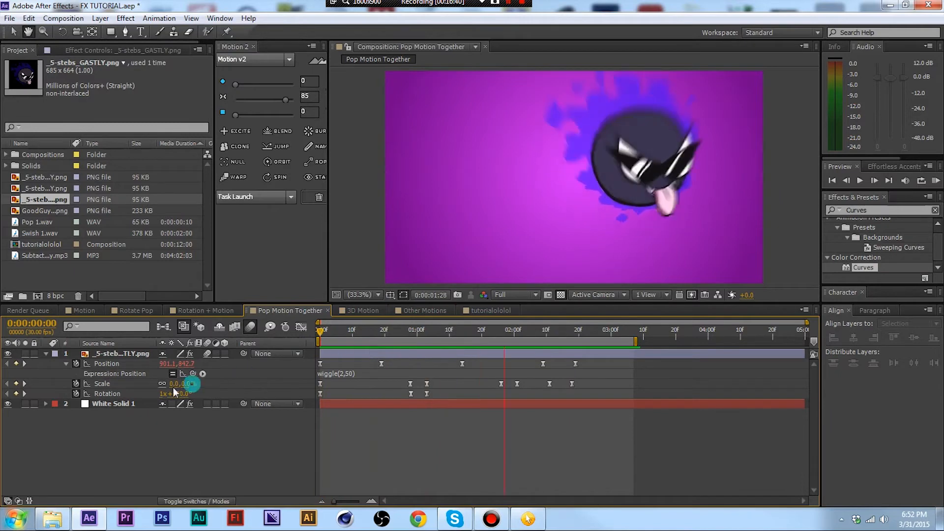
key("space")
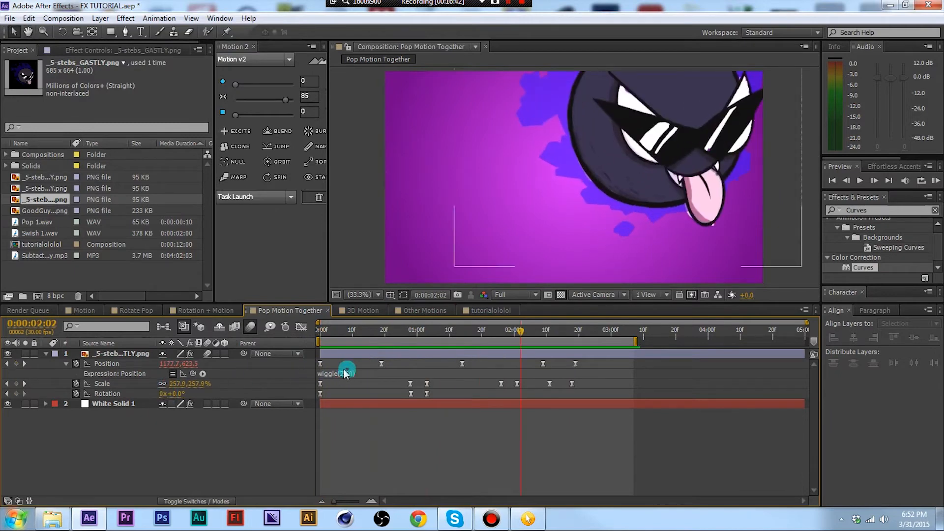
Return to the tutorialololol composition, leave the Graph Editor and remove all Position keyframes from the Gastly layer
left_click(484, 310)
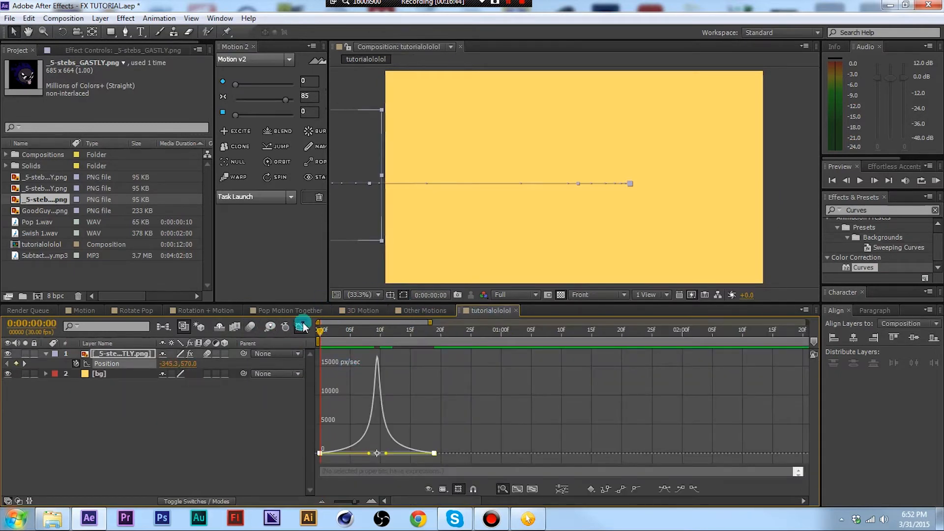
left_click(303, 327)
left_click(365, 343)
left_click(196, 396)
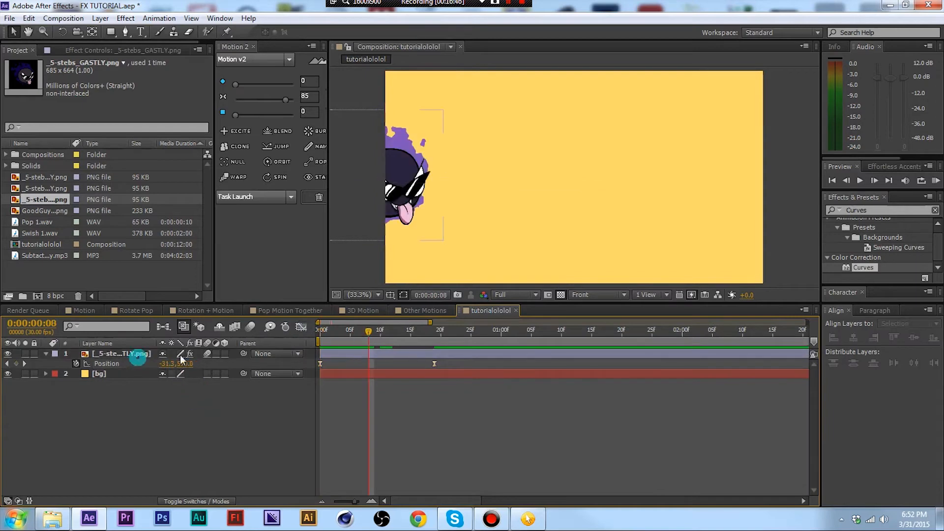
left_click_drag(446, 360, 272, 369)
key("Delete")
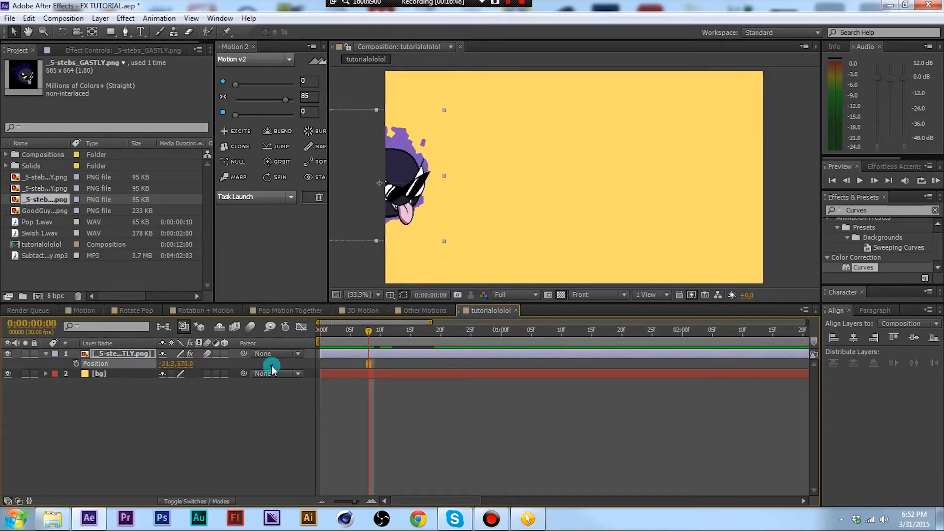
Place the Gastly image near the middle of the frame and enlarge it to about 130%
left_click_drag(401, 149, 584, 148)
left_click_drag(637, 244, 656, 259)
left_click_drag(593, 199, 591, 202)
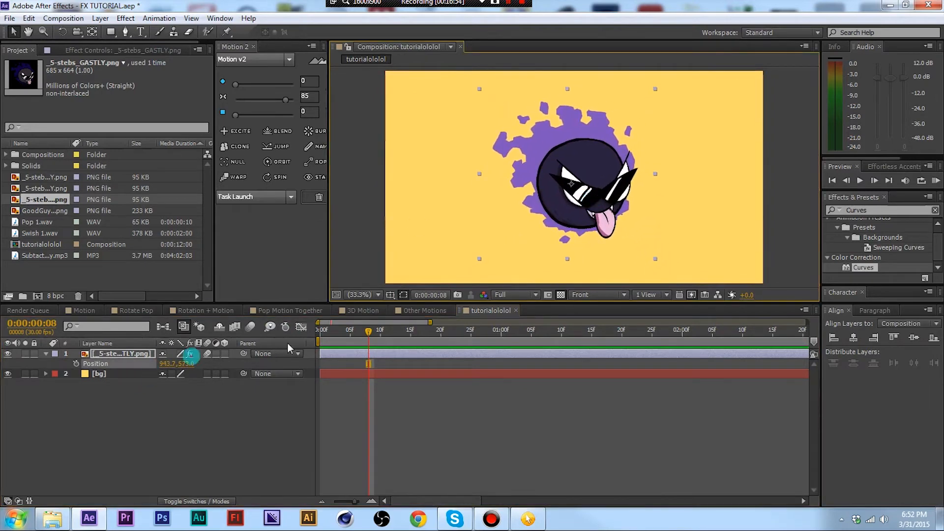
Add a Scale keyframe of 0% to the Gastly layer at 0:00:00:00
left_click_drag(348, 335, 278, 344)
key("s")
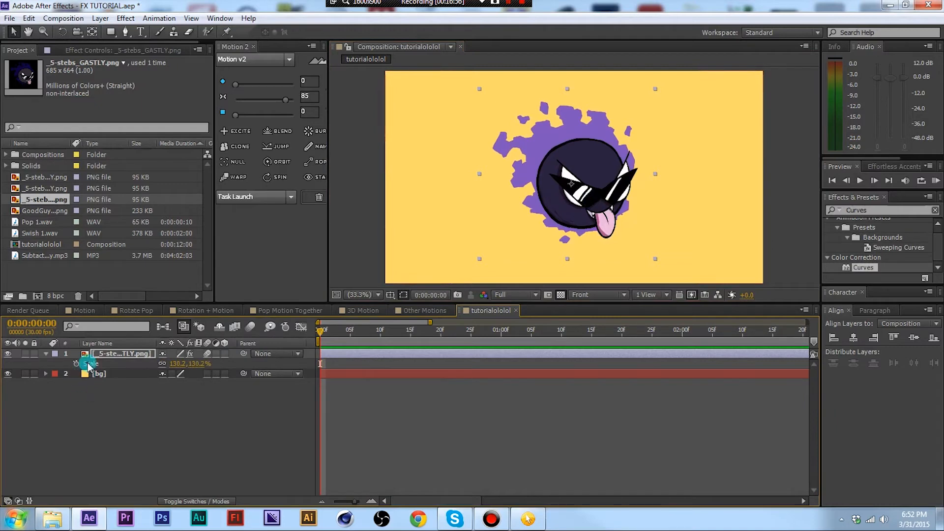
left_click(77, 364)
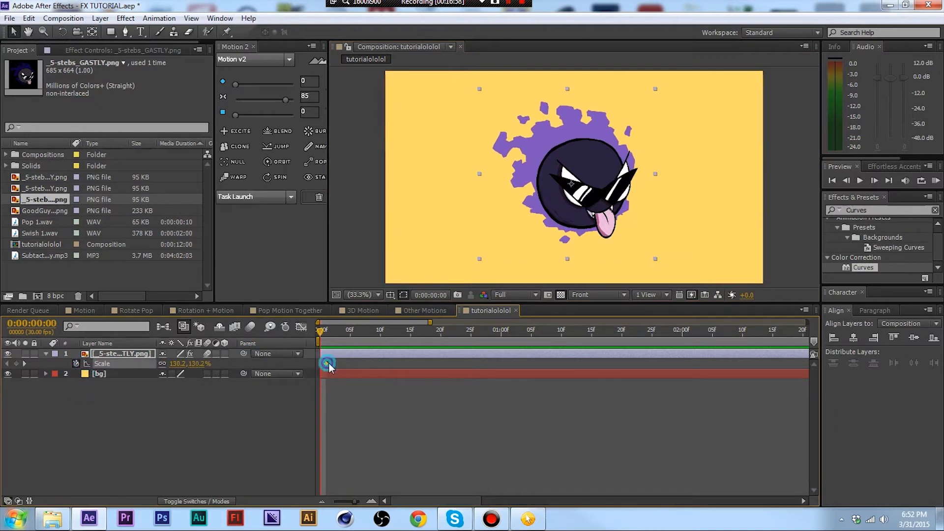
key("ctrl+z")
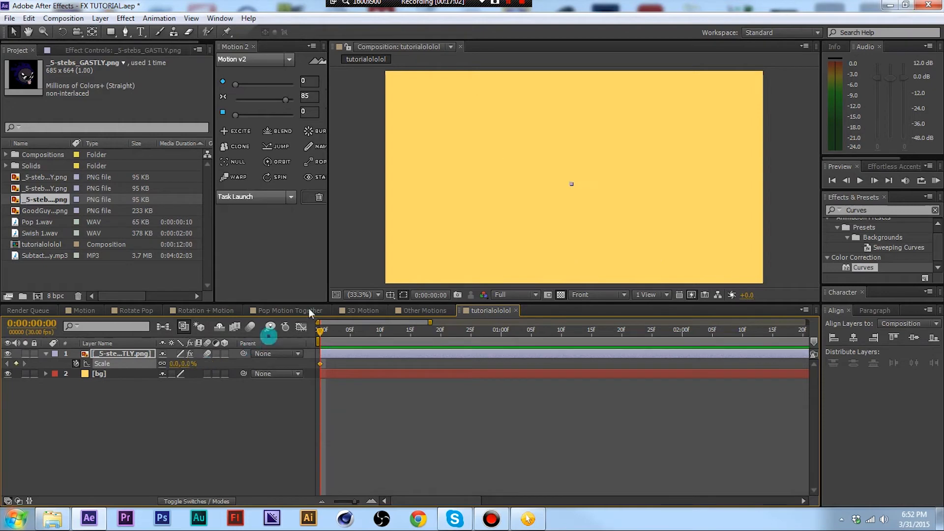
Add a Scale keyframe at 0:00:00:15, entering 100% and raising it to about 133%
left_click_drag(323, 331, 405, 338)
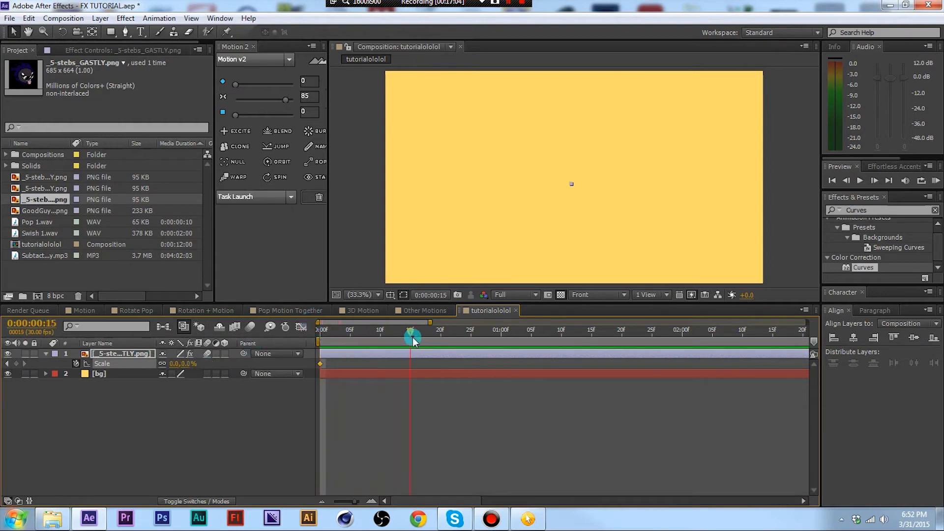
left_click(156, 371)
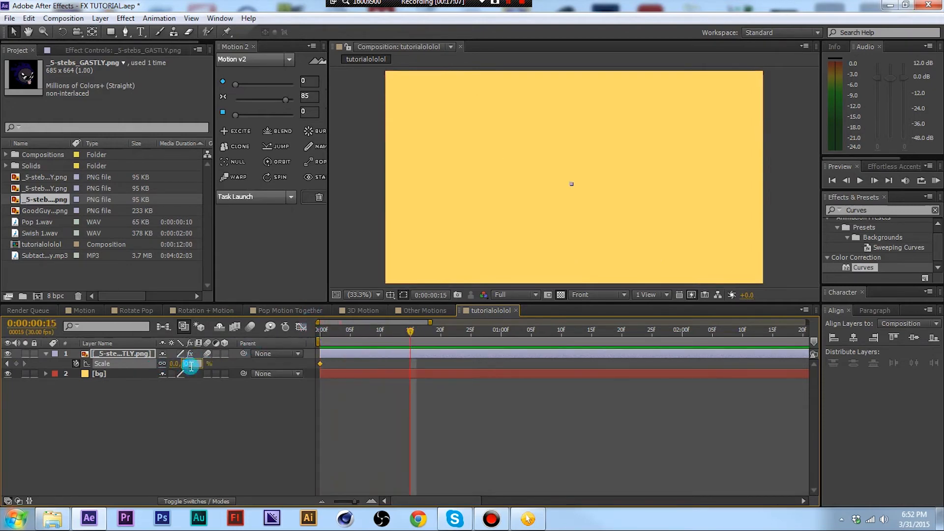
type("100")
key("Return")
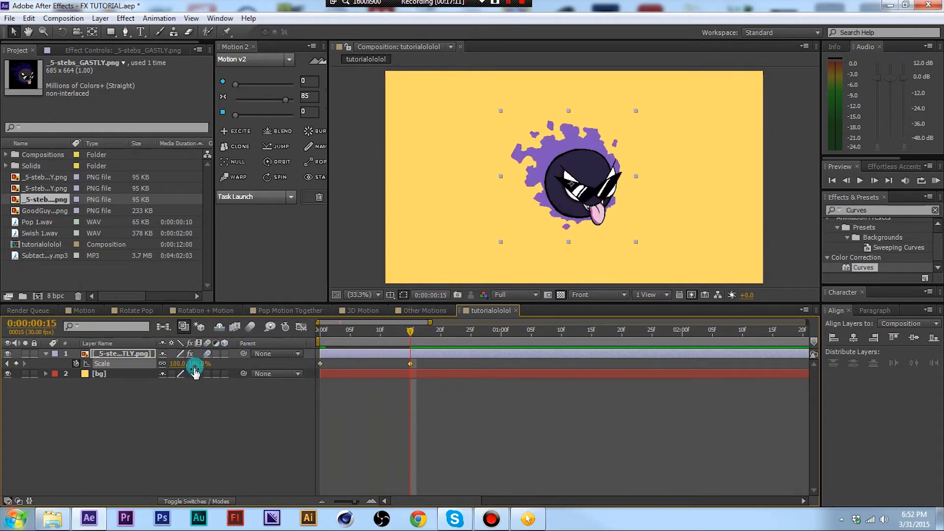
left_click_drag(196, 366, 215, 367)
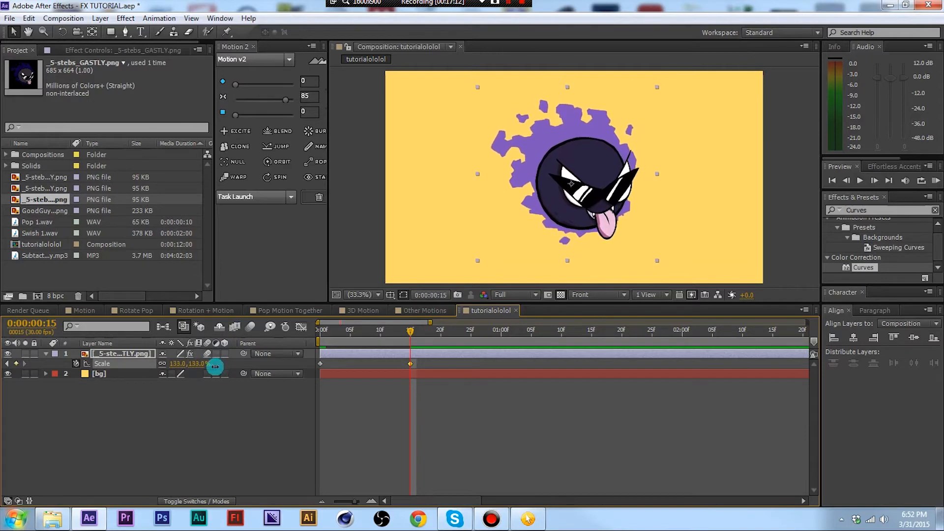
Retime the Gastly layer's second Scale keyframe to 0:00:01:01 and preview the slower growth
key("KP_0")
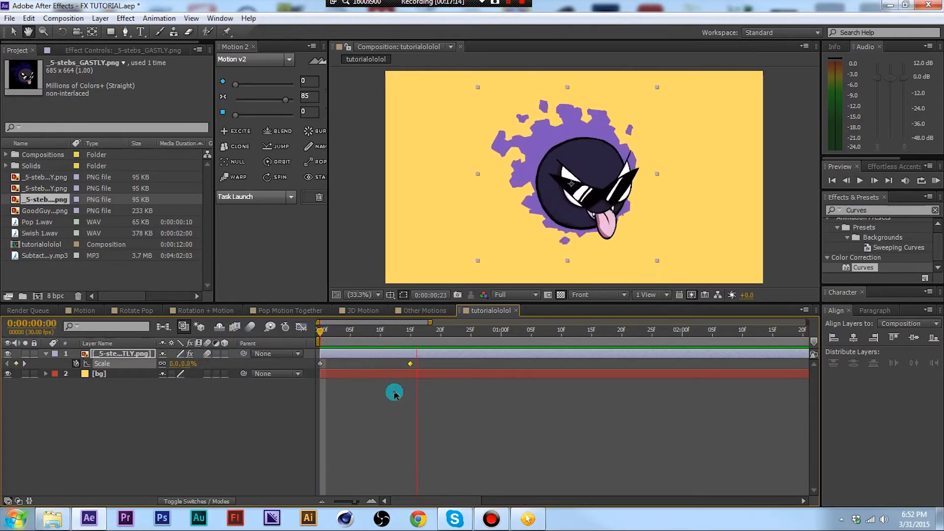
left_click_drag(411, 367, 478, 365)
key("KP_0")
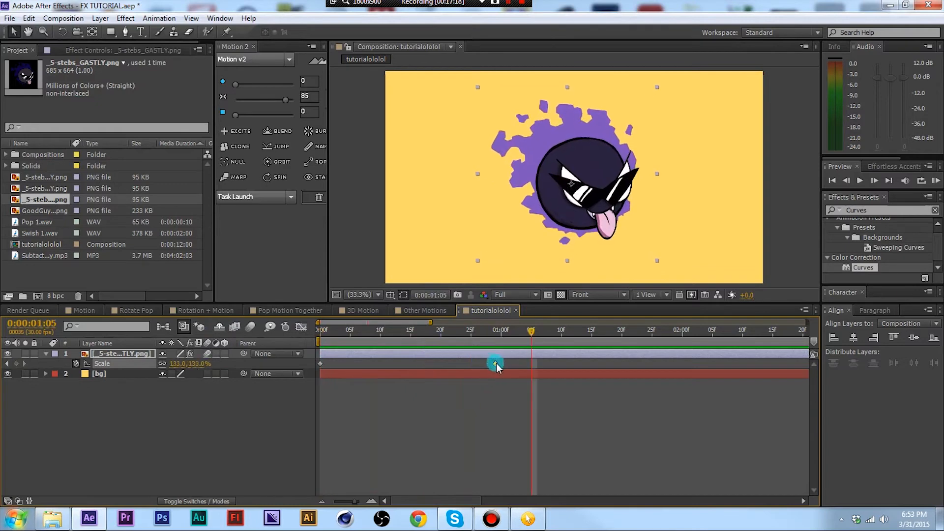
left_click_drag(496, 366, 507, 364)
key("KP_0")
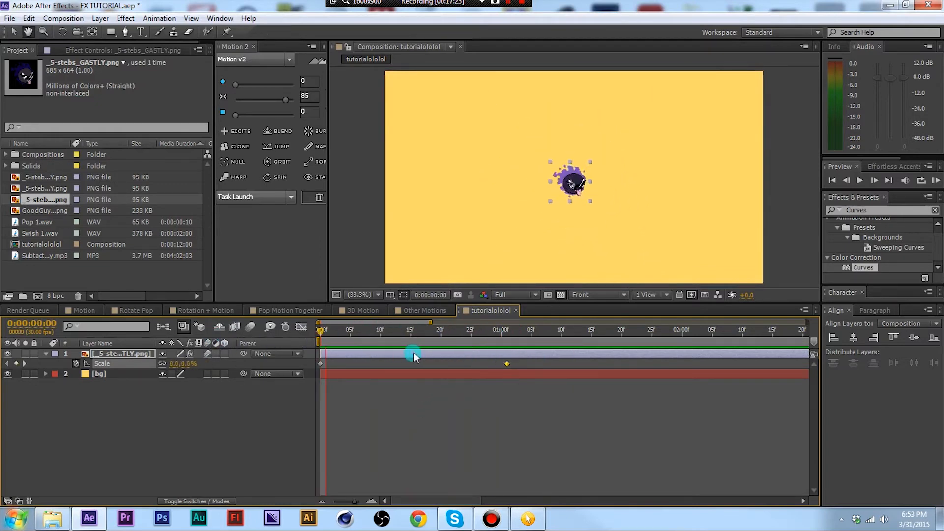
left_click(300, 355)
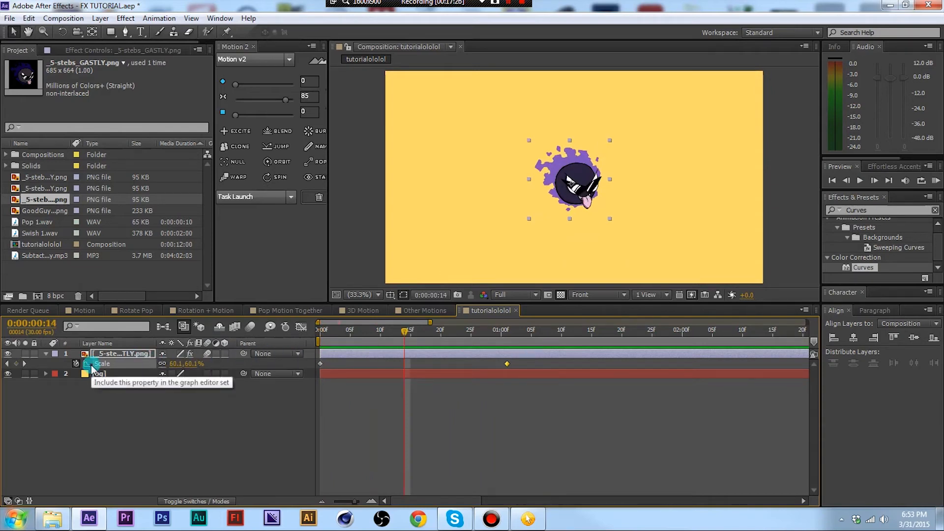
Add Position and Rotation keyframes to the Gastly layer at 0:00:00:00 and reveal all its keyframed properties
key("p")
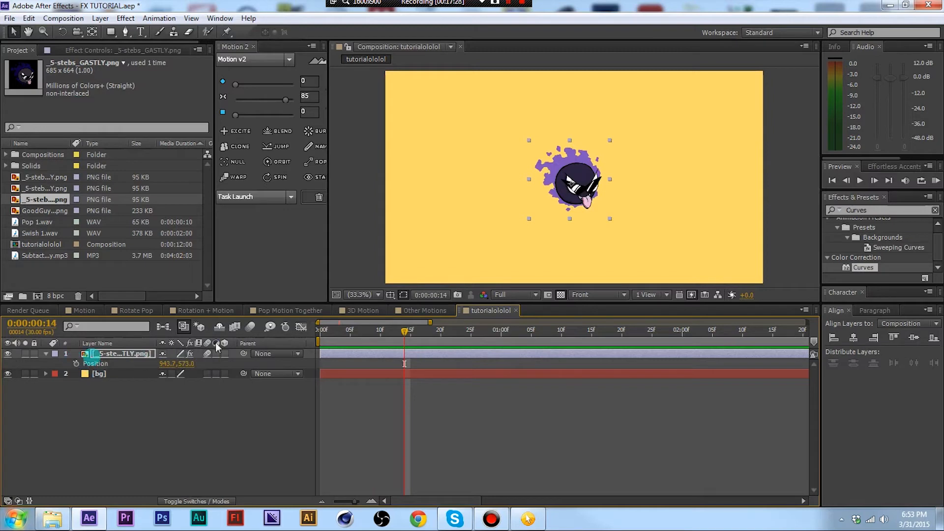
left_click_drag(404, 330, 320, 334)
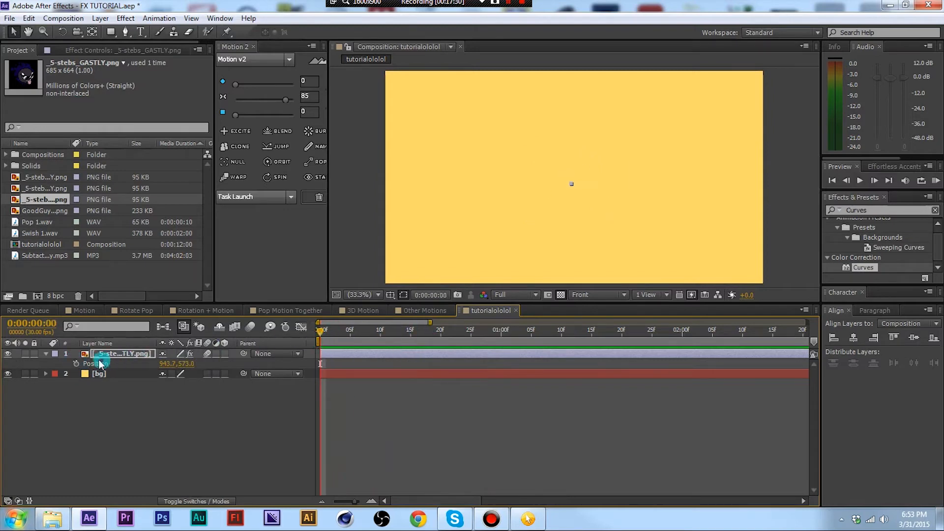
left_click(76, 364)
left_click(102, 364)
key("s")
key("r")
left_click(73, 364)
key("u")
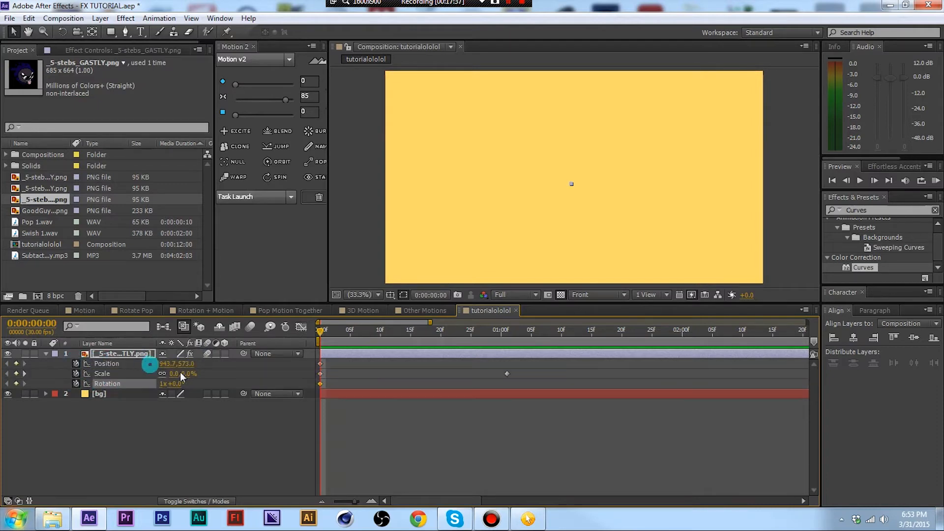
Rotate the Gastly layer to 2x+5° with a new keyframe, retime that keyframe to 0:00:00:28 and scrub through the spin
left_click(272, 375)
left_click(307, 355)
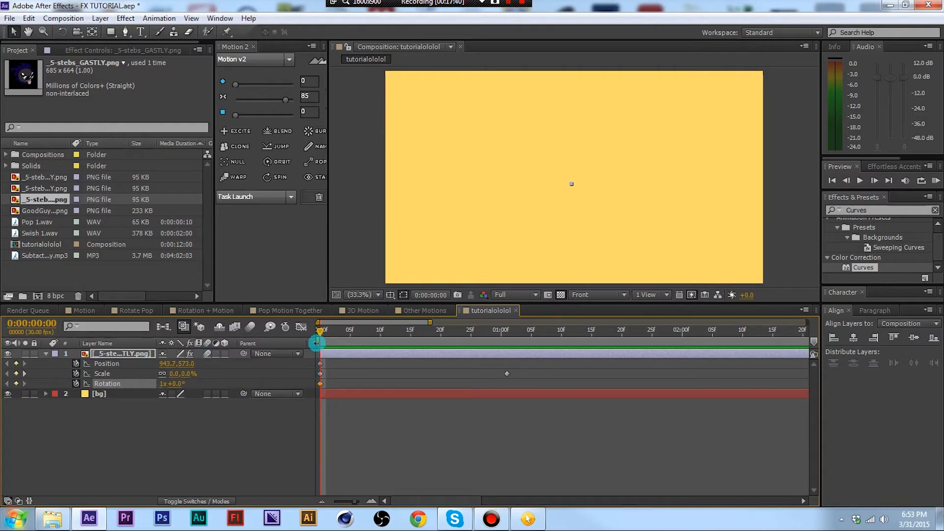
left_click_drag(316, 343, 509, 359)
left_click(174, 384)
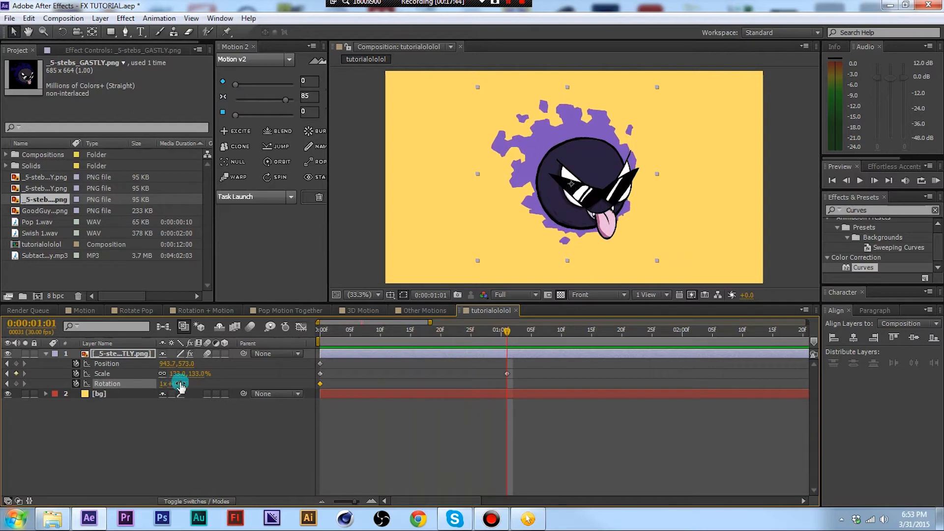
left_click_drag(180, 387, 528, 366)
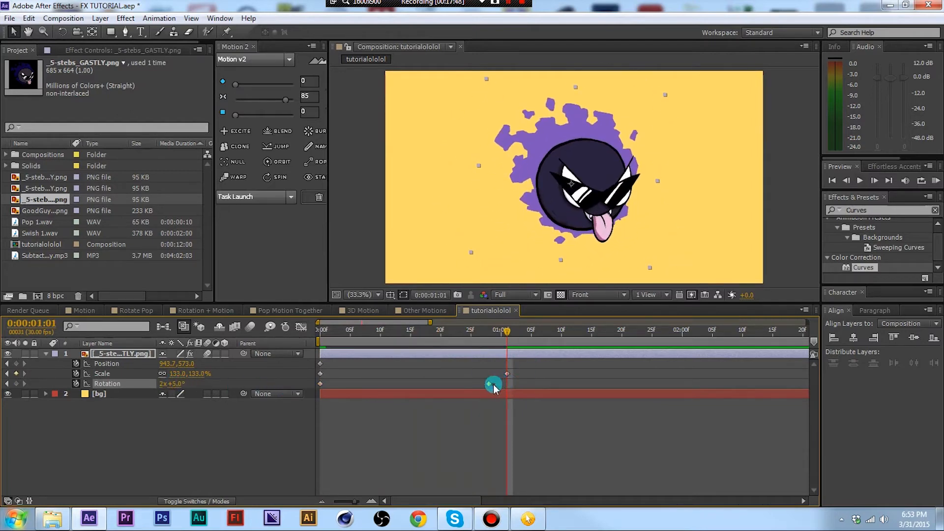
left_click_drag(385, 335, 429, 362)
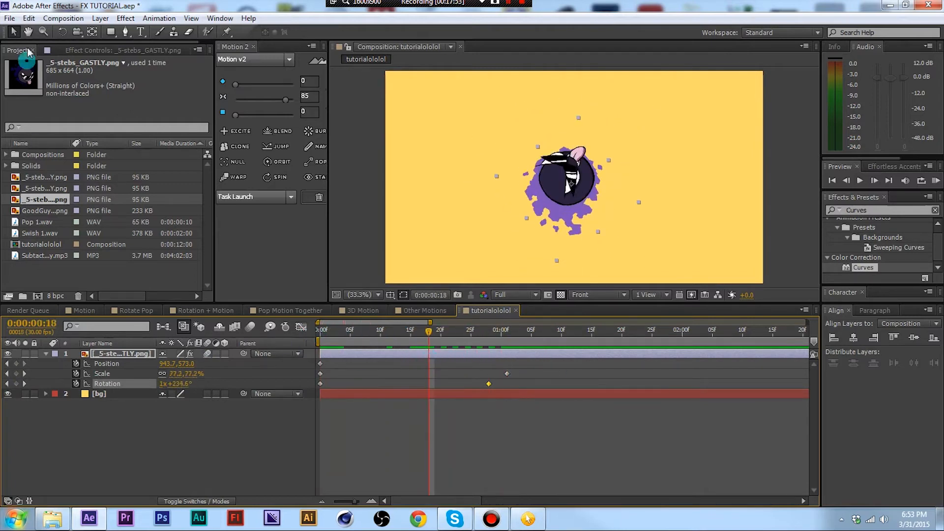
Try to shift the Gastly layer's anchor point downward at 0:00:00:18 with the Pan Behind tool, then undo it
left_click(93, 33)
left_click(565, 178)
left_click(571, 183)
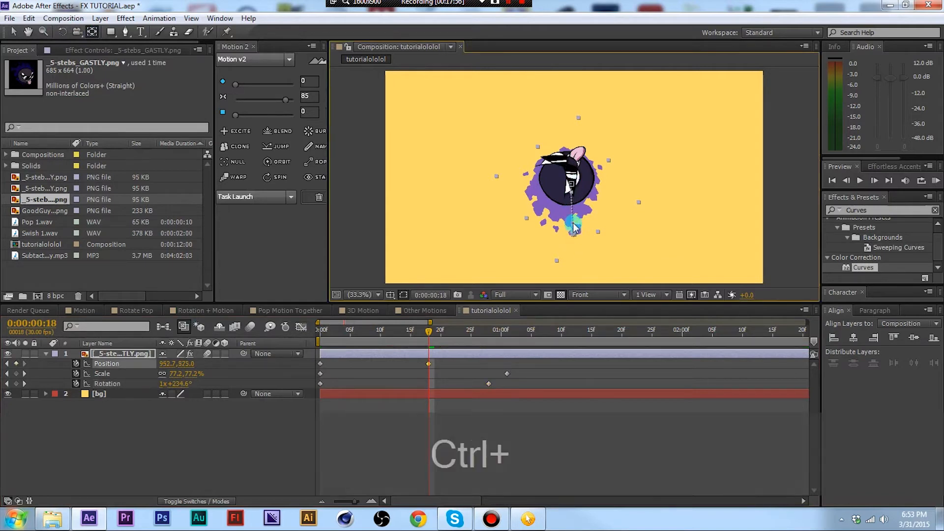
key("ctrl+z")
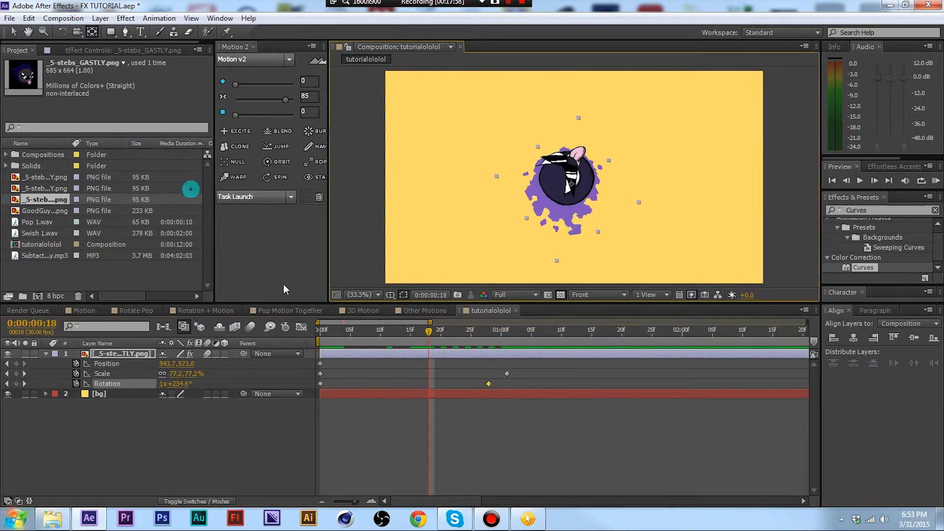
Delete the Rotation keyframe at 0:00:00:28 and preview the animation
left_click(490, 383)
key("Delete")
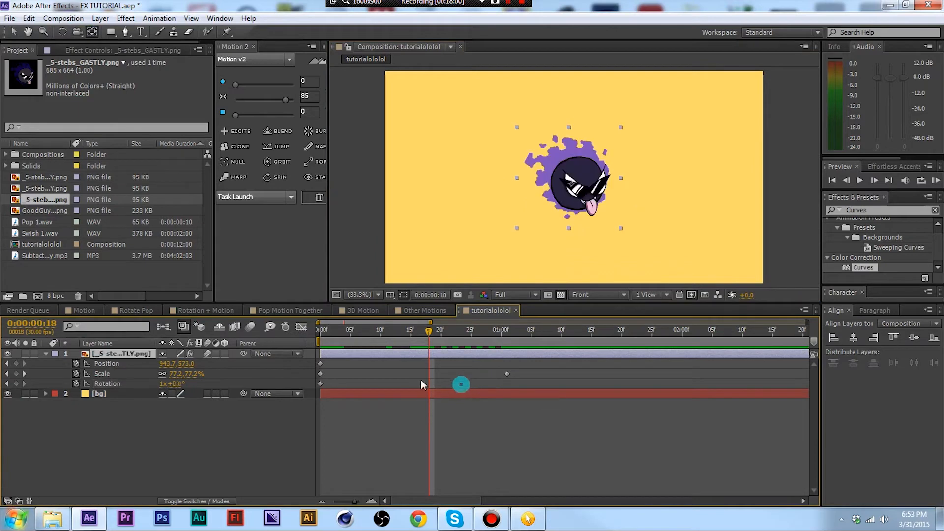
left_click(344, 330)
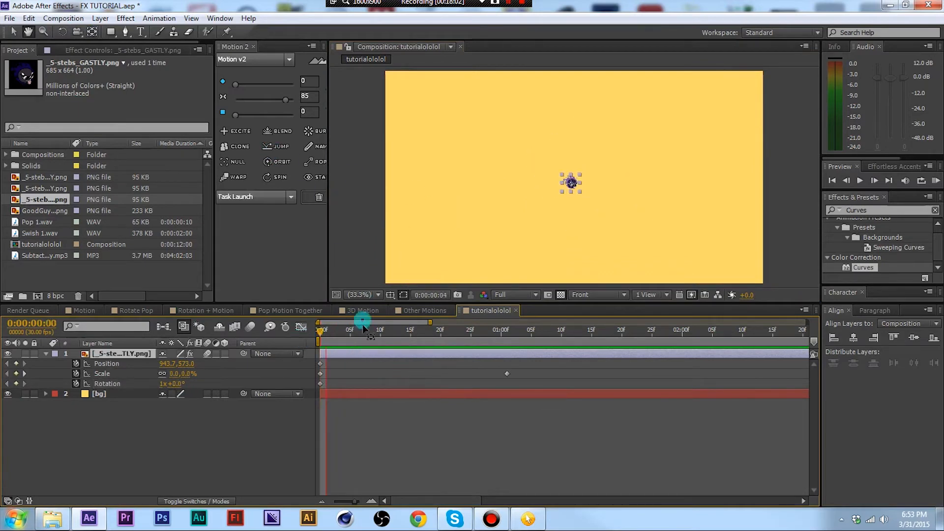
Try to place the anchor point on the Gastly layer's bottom edge at 0:00:00:29 with Position still keyframed, then undo it
left_click_drag(362, 328, 495, 331)
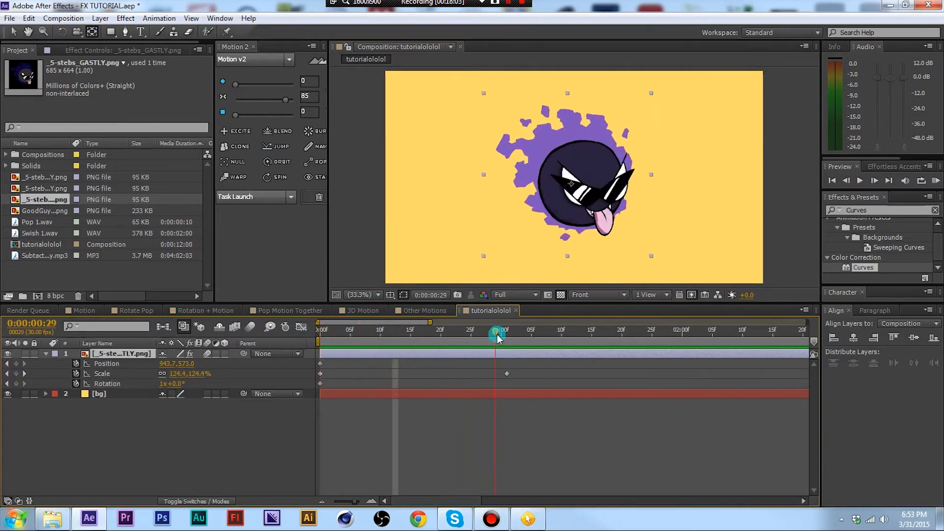
left_click(89, 31)
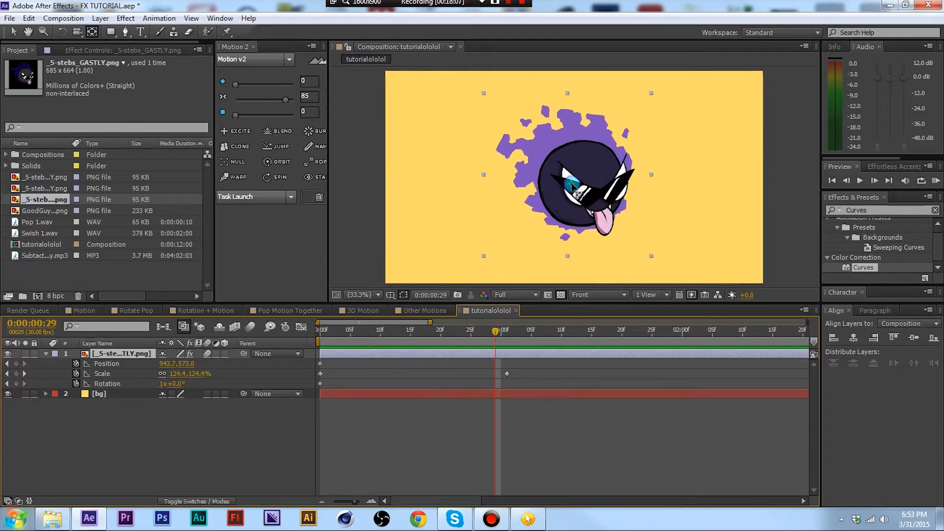
left_click_drag(572, 186, 568, 254)
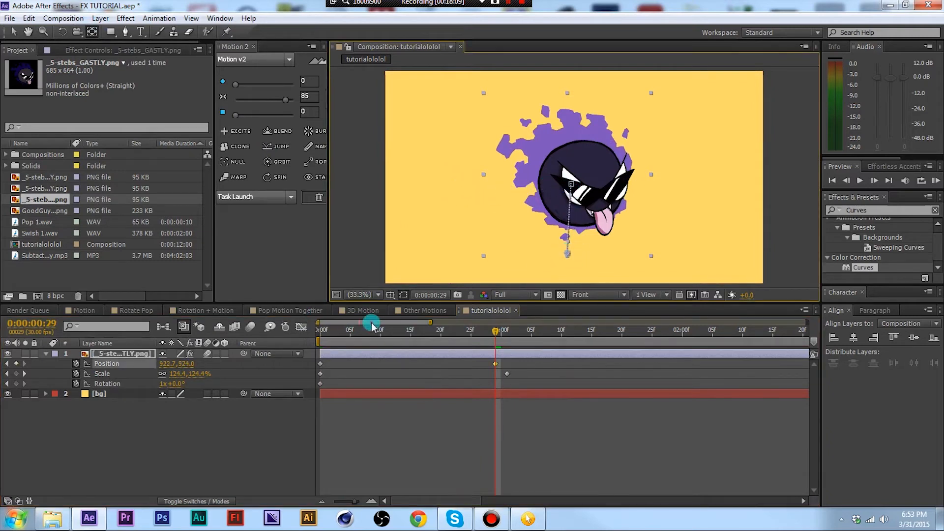
key("ctrl+z")
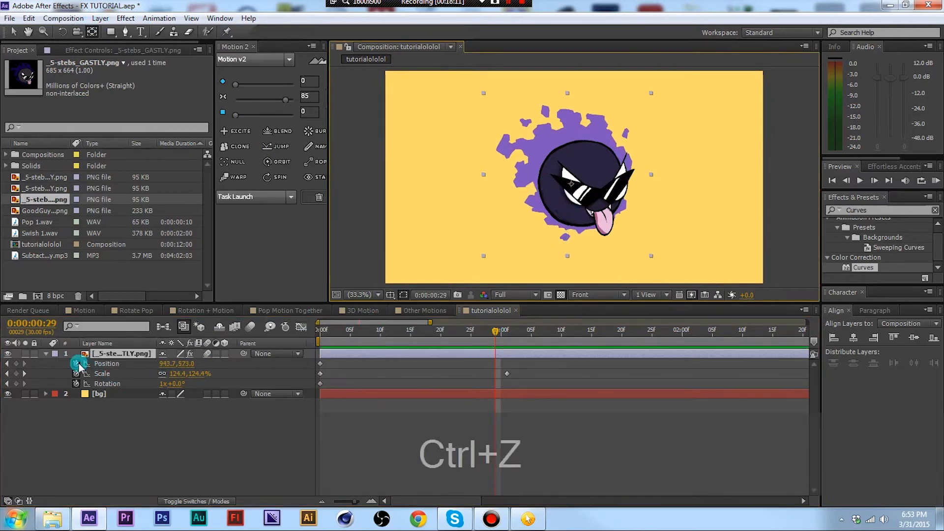
Remove the Gastly layer's Position keyframes and place its anchor point at the bottom centre, at about 931.7, 933.0
left_click(95, 364)
left_click(109, 384)
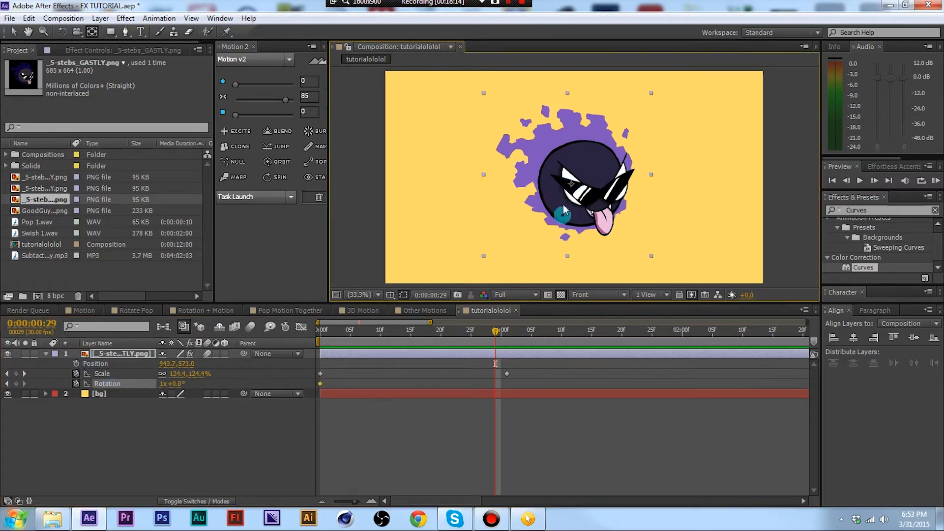
left_click_drag(567, 256, 568, 256)
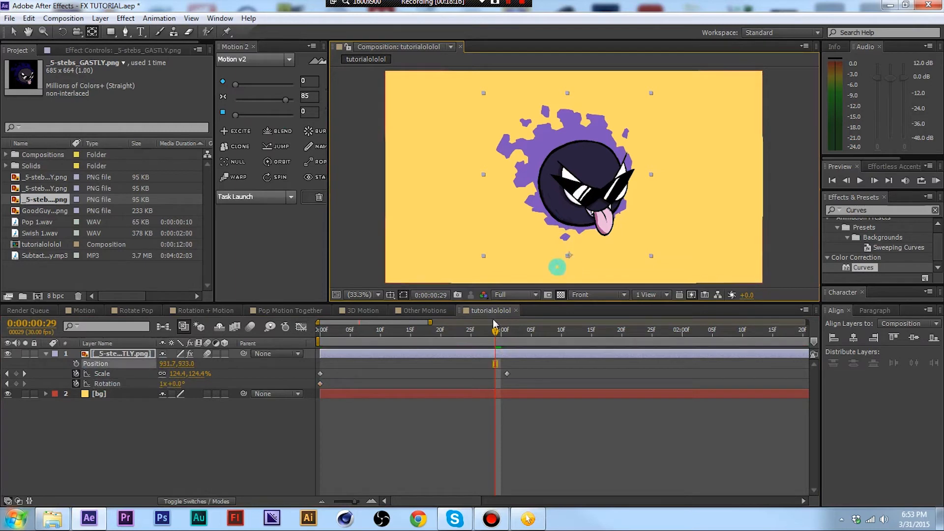
Add a Rotation keyframe of about 1x+357° to the Gastly layer at 0:00:00:29 and preview the spin from the start
left_click_drag(495, 332, 495, 352)
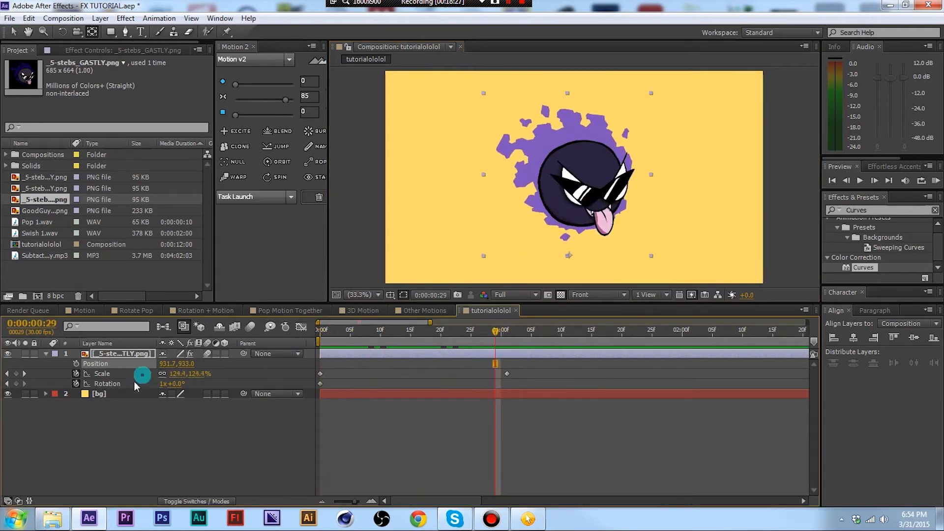
left_click_drag(168, 384, 365, 363)
left_click(320, 330)
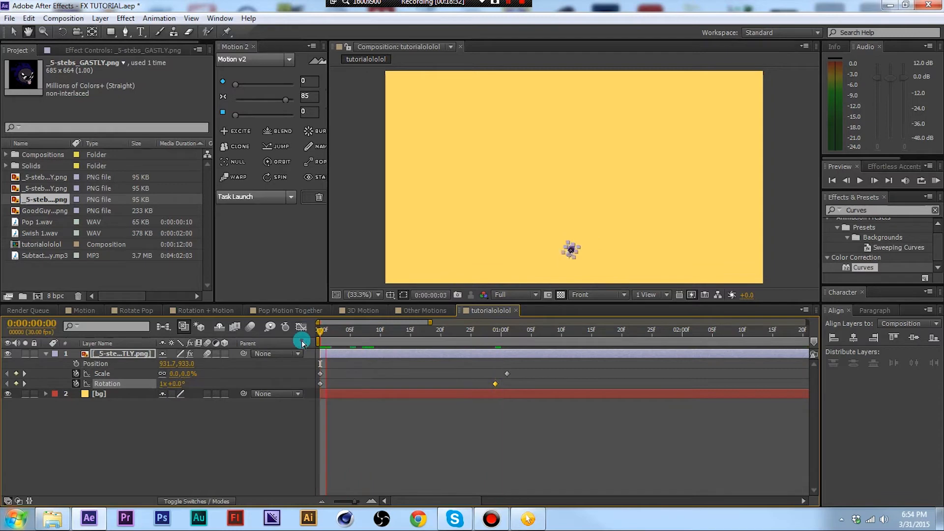
key("space")
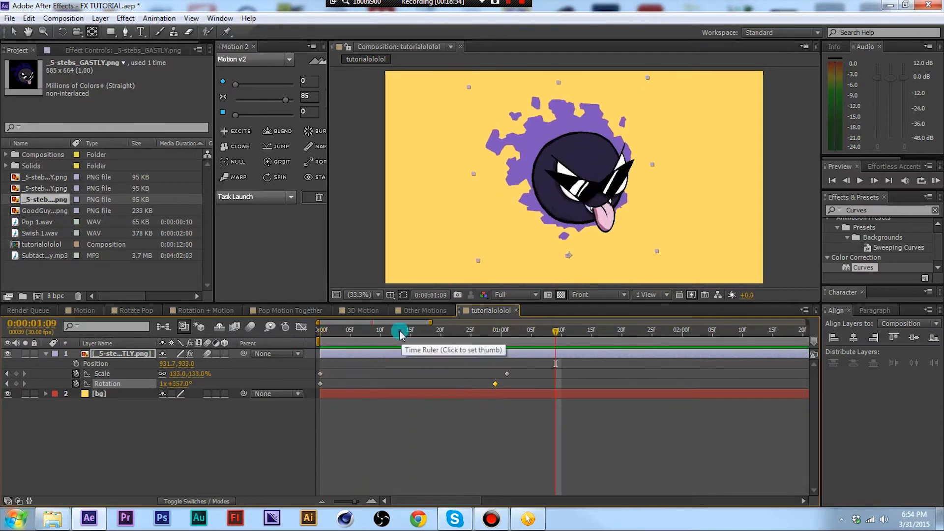
Replay the combined Scale and Rotation animation several times to examine how Gastly swings around the moved anchor point
key("space")
key("space")
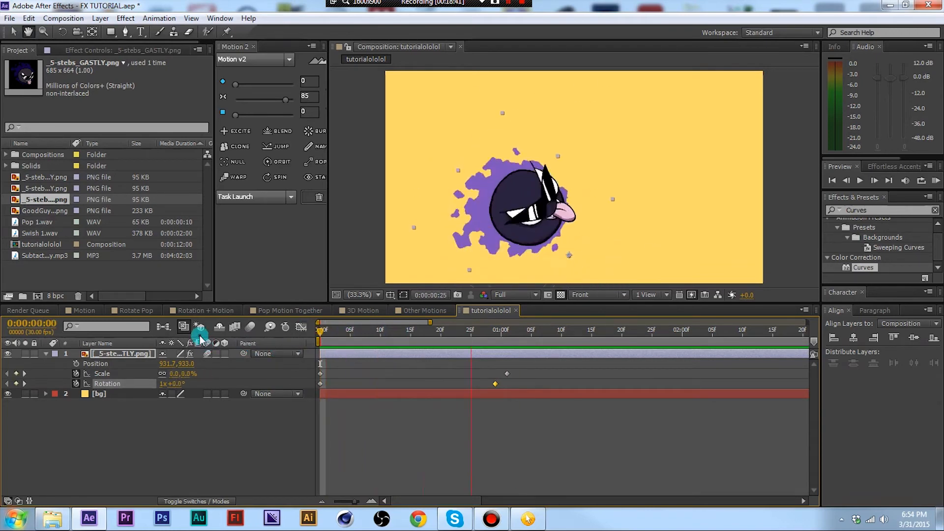
left_click(346, 352)
key("Home")
key("space")
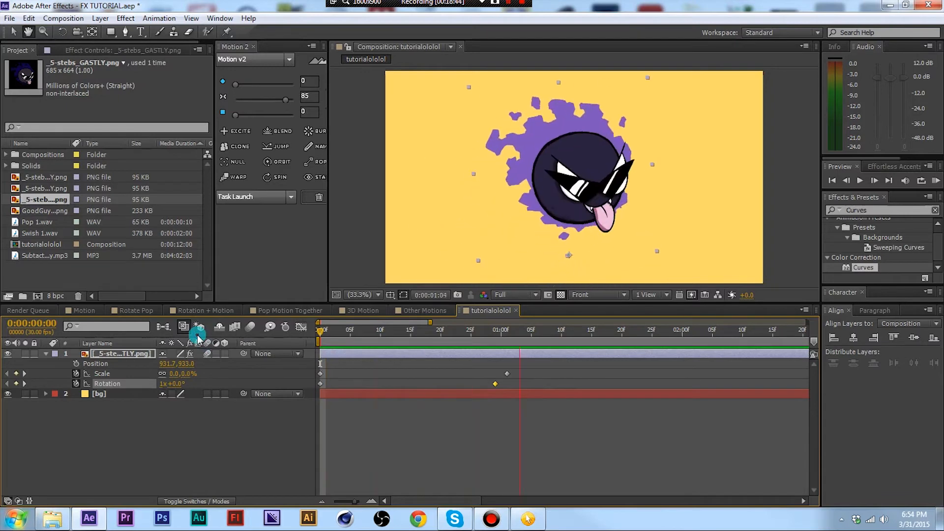
key("space")
key("space")
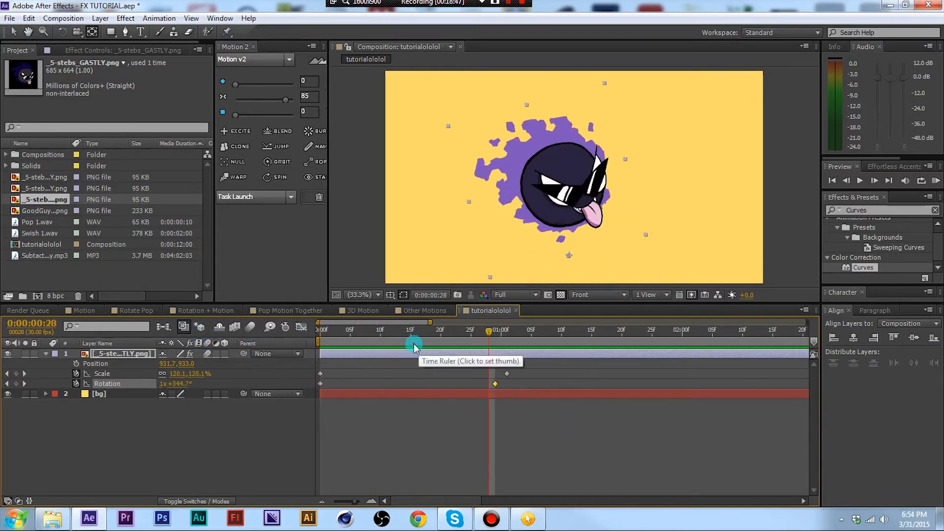
left_click_drag(418, 335, 273, 341)
key("space")
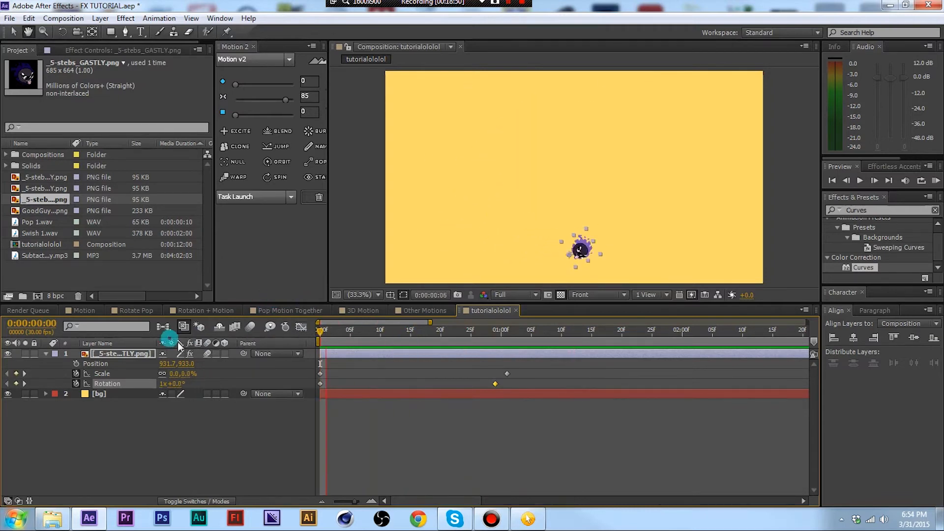
left_click(446, 341)
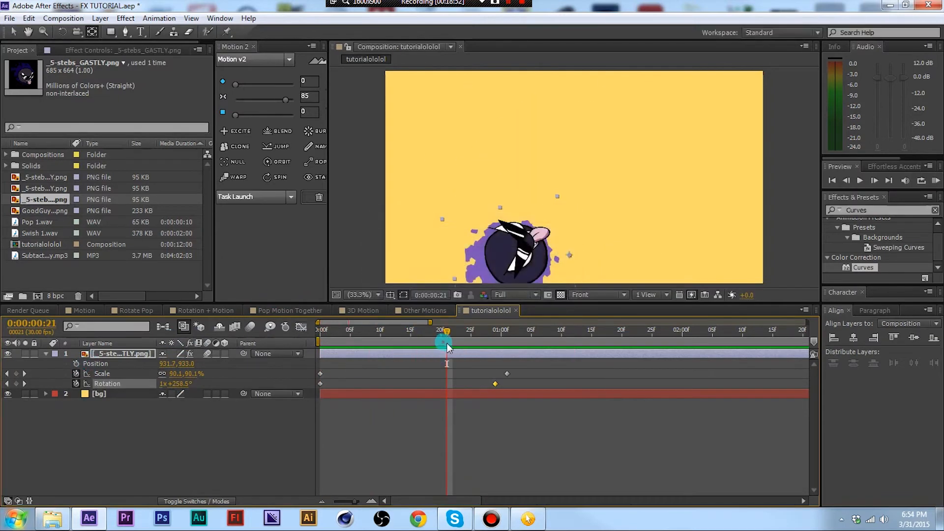
key("space")
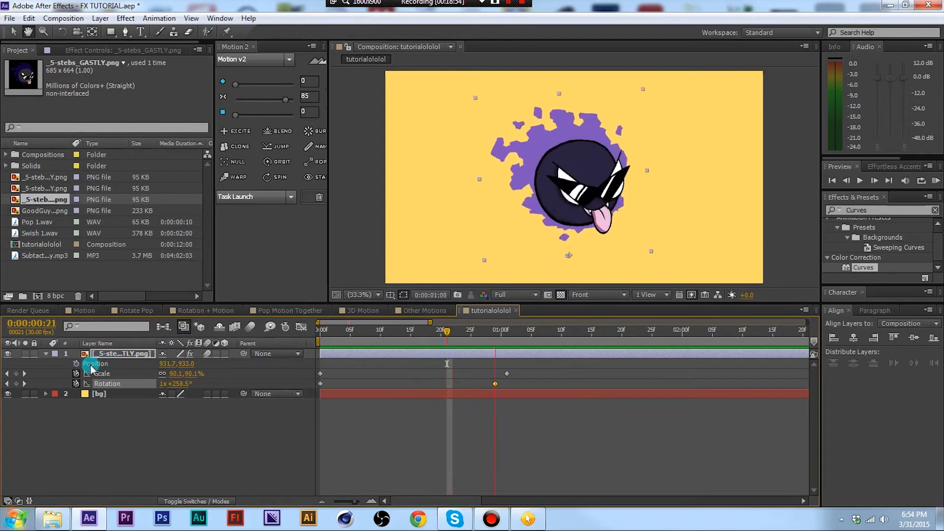
key("space")
Try to animate the Gastly layer's Position from a higher point at 0:00:00:04 to its resting place at 0:00:01:03, then remove the Position animation
left_click(78, 364)
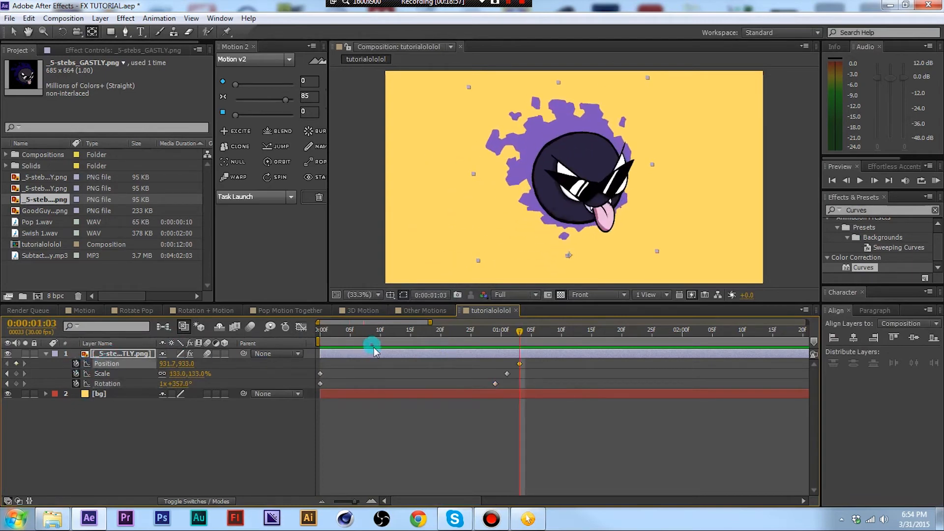
left_click_drag(374, 346, 344, 335)
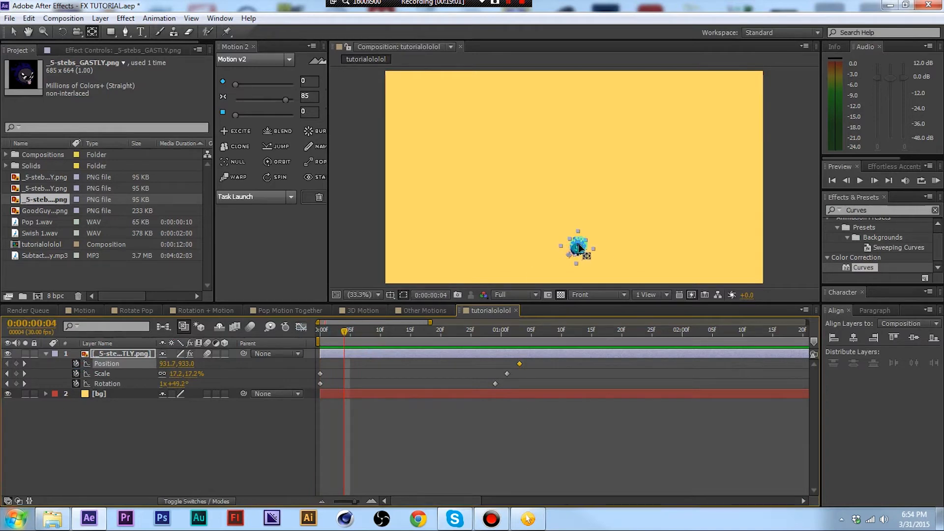
left_click_drag(582, 238, 573, 200)
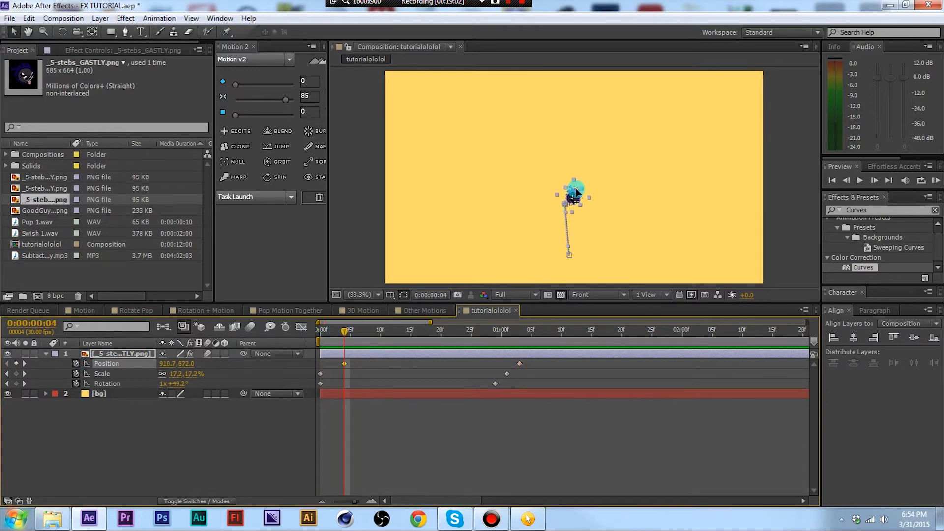
key("ctrl+z")
left_click(15, 364)
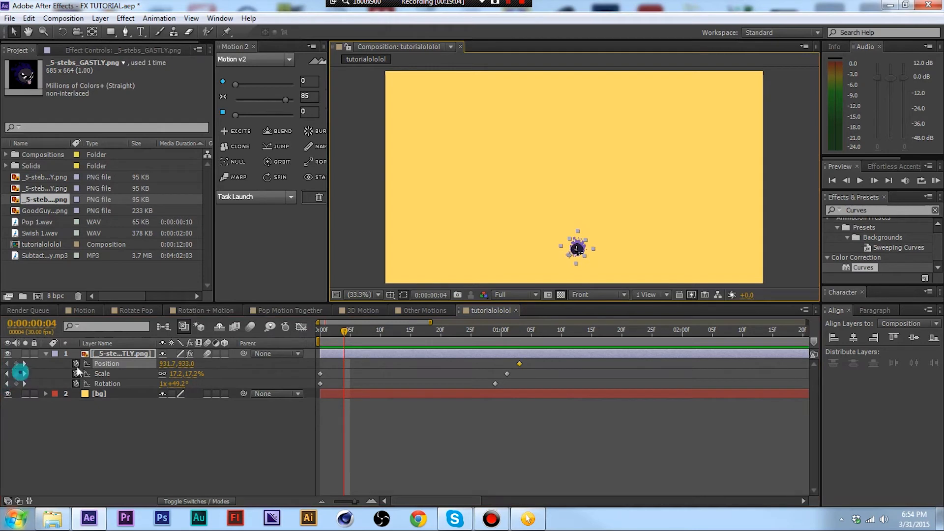
left_click(76, 364)
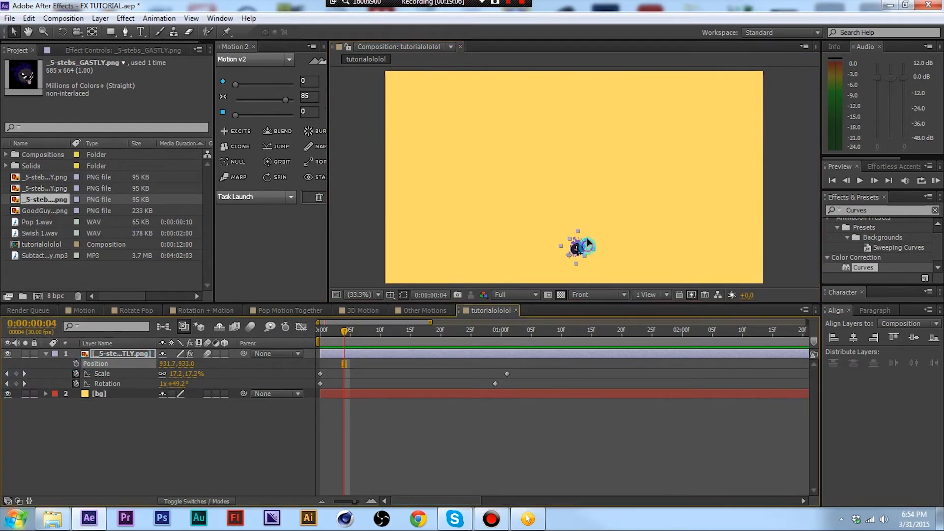
Move the Gastly layer up to about 1084.7, 621.0 and start its Position animation from there
left_click_drag(585, 248, 613, 191)
left_click(167, 325)
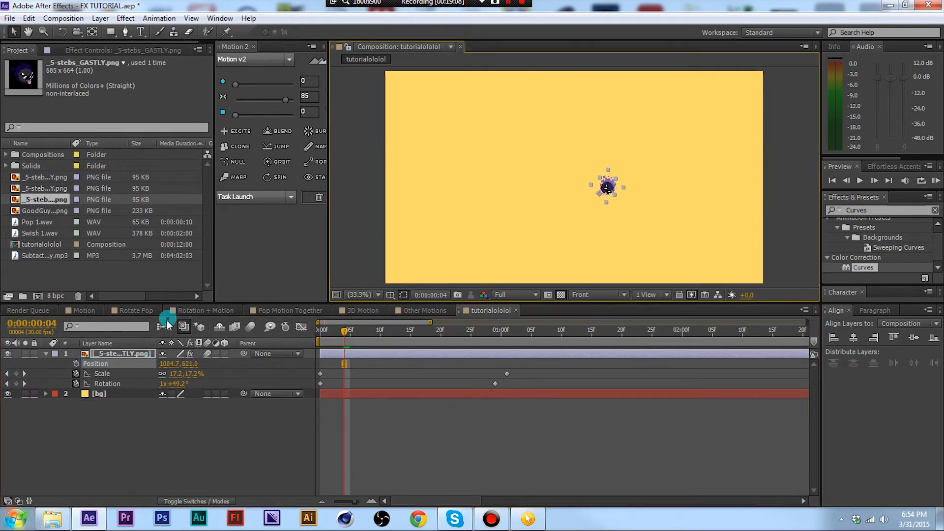
left_click(298, 355)
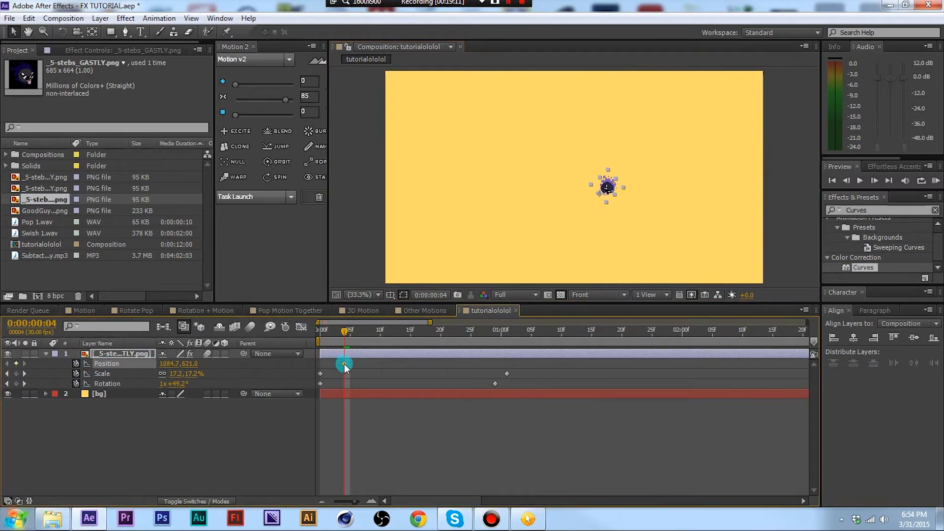
Add zigzag Position keyframes for Gastly at frames 4, 9, 17 and 28, ending at about 946.7, 888.0
left_click_drag(609, 181, 539, 141)
left_click_drag(344, 335, 376, 335)
left_click_drag(580, 155, 685, 128)
left_click_drag(373, 335, 421, 335)
left_click_drag(674, 147, 463, 96)
left_click_drag(446, 331, 489, 331)
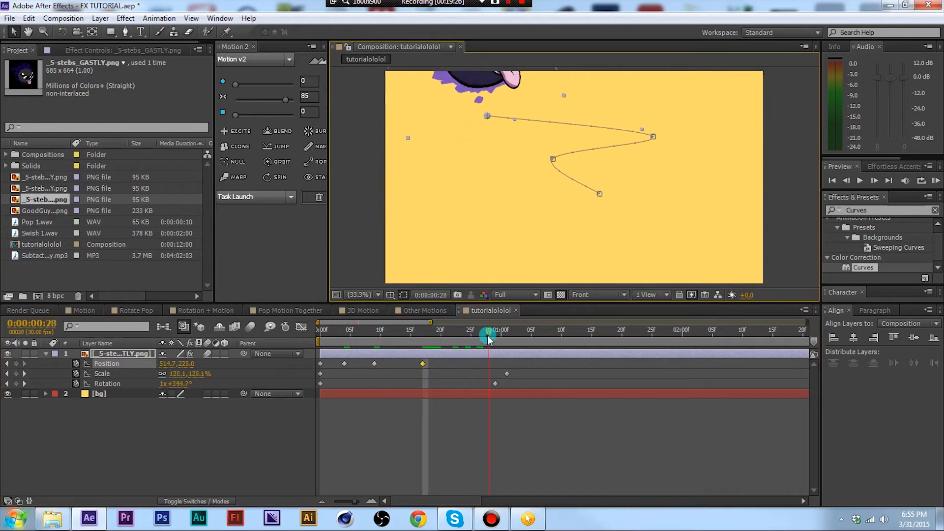
left_click_drag(473, 143, 582, 225)
Add a Scale keyframe of 187% to the Gastly layer at 0:00:01:03
left_click(461, 354)
left_click_drag(489, 335, 516, 346)
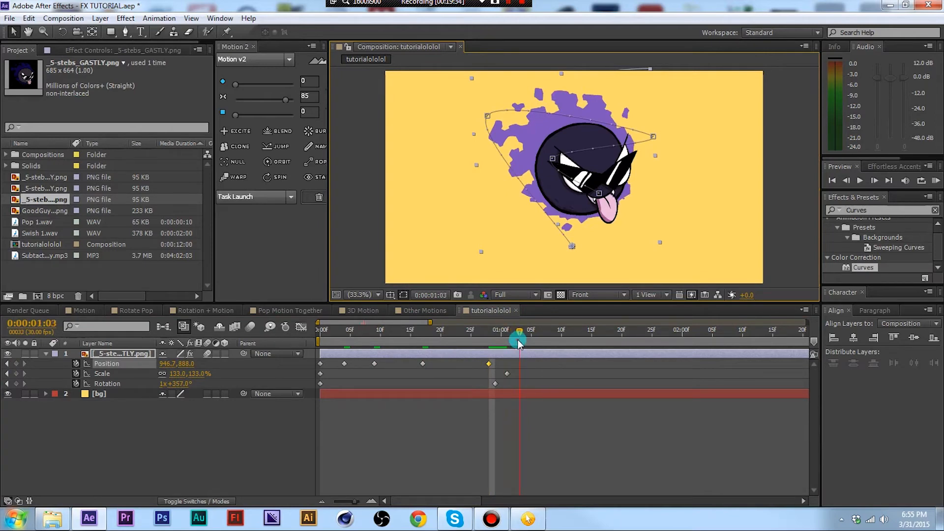
left_click(466, 353)
left_click(507, 374)
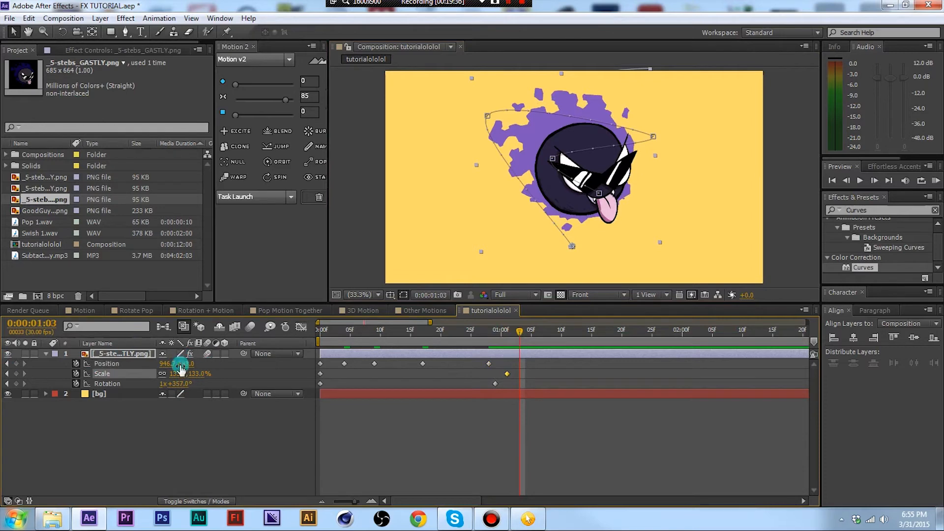
left_click_drag(199, 375, 233, 373)
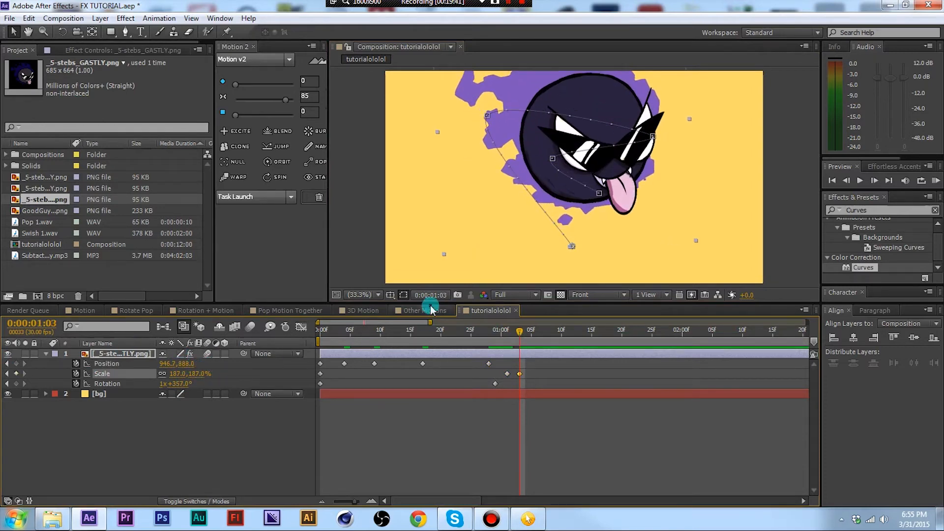
Copy Gastly's 133% Scale keyframe from 0:00:01:01 and paste it at 0:00:01:06
left_click_drag(522, 331, 548, 337)
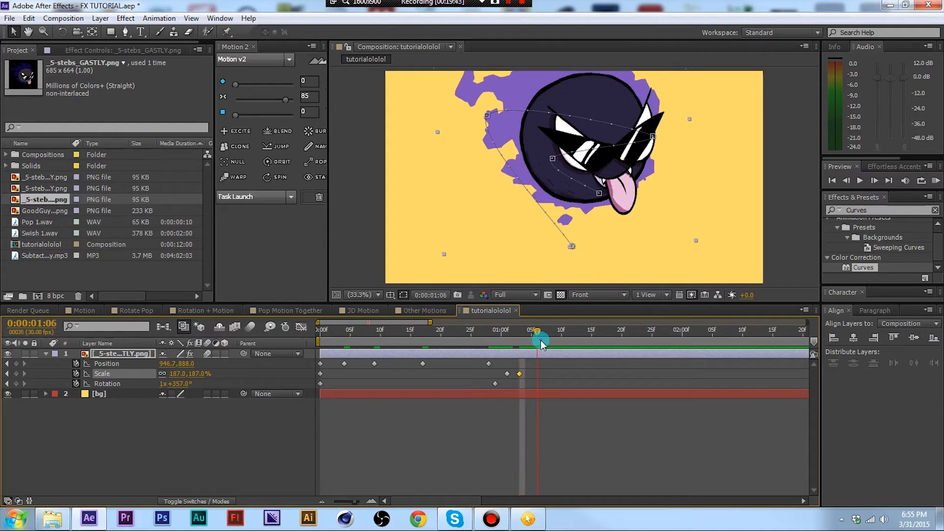
left_click(98, 374)
left_click(502, 342)
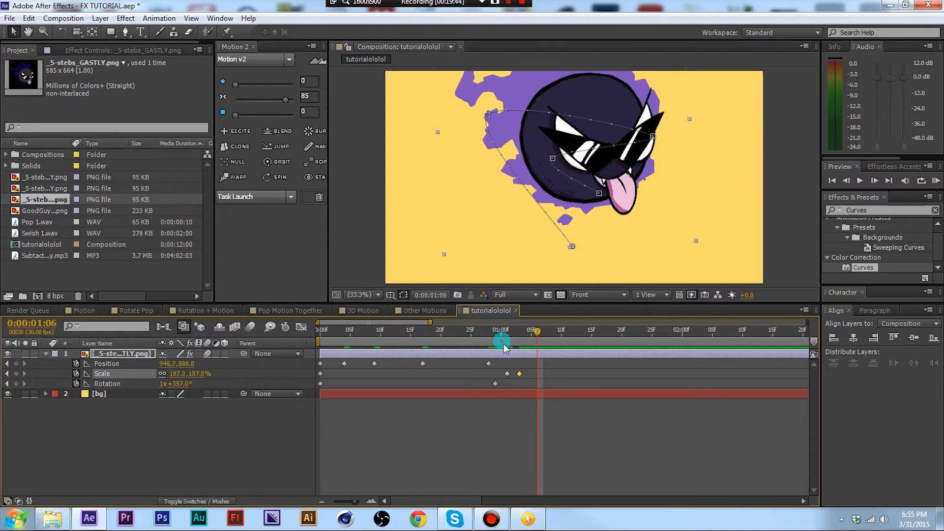
double_click(506, 375)
left_click(372, 379)
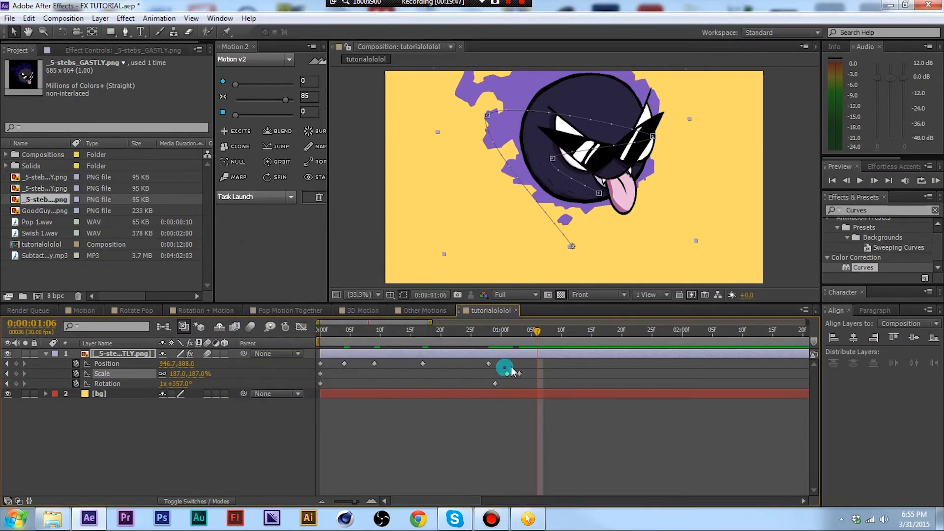
left_click(507, 375)
key("ctrl+c")
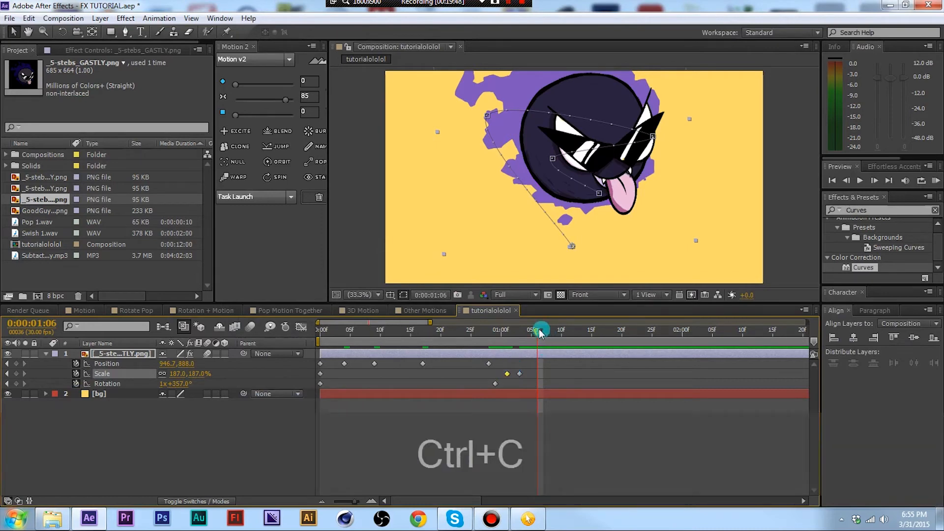
key("ctrl+v")
Shift Gastly's last two Scale keyframes to 0:00:01:11 and 0:00:01:14
left_click_drag(539, 329, 508, 332)
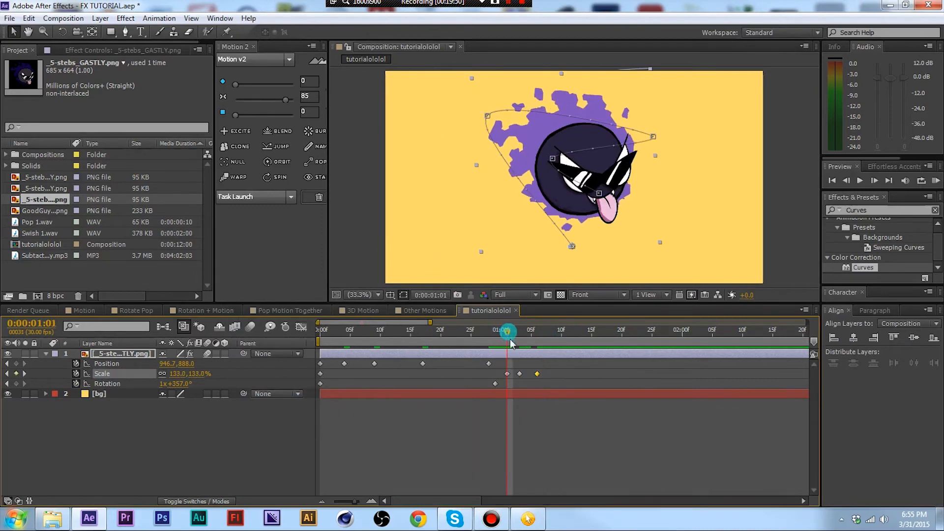
mouse_move(512, 369)
left_mouse_down()
mouse_move(564, 392)
mouse_move(517, 375)
left_mouse_up()
left_click(541, 374)
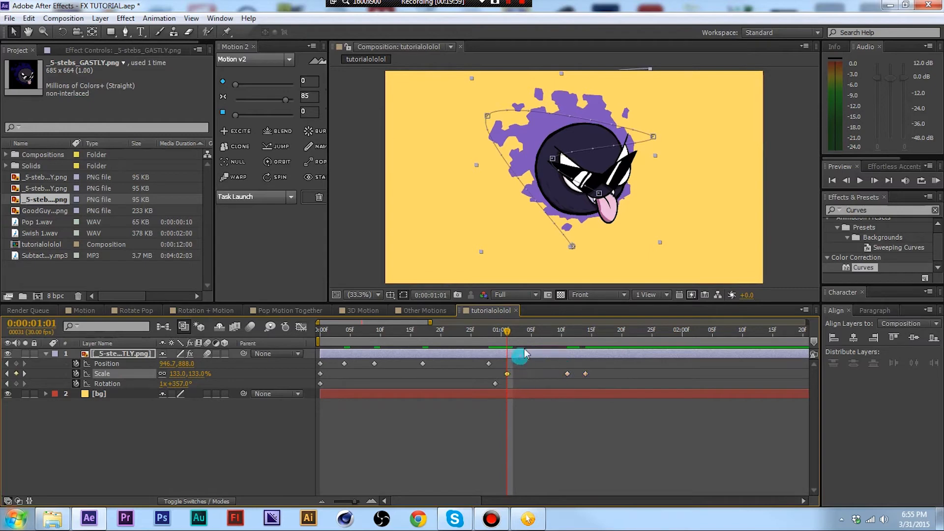
Duplicate the 133% Scale keyframe at 0:00:01:01, place the copy at 0:00:01:07 and preview the animation
key("ctrl+c")
left_click_drag(509, 331, 389, 338)
key("ctrl+v")
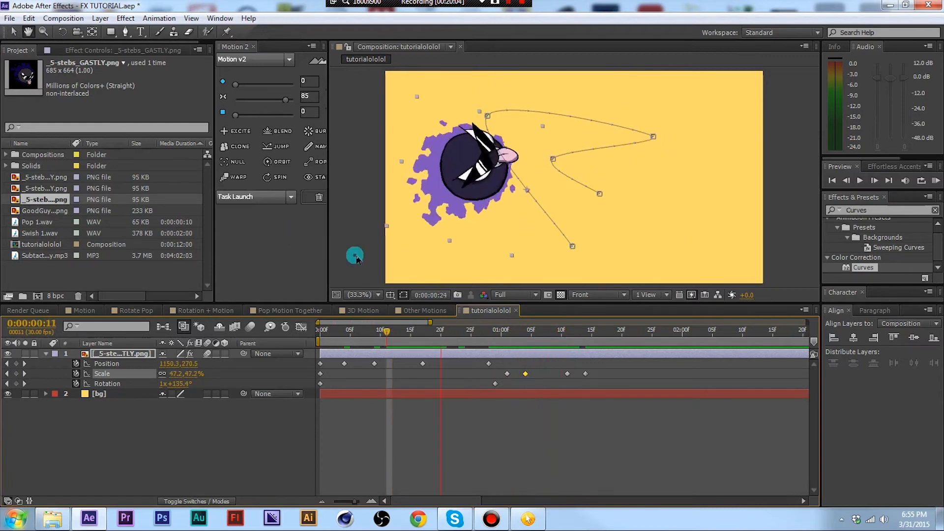
key("space")
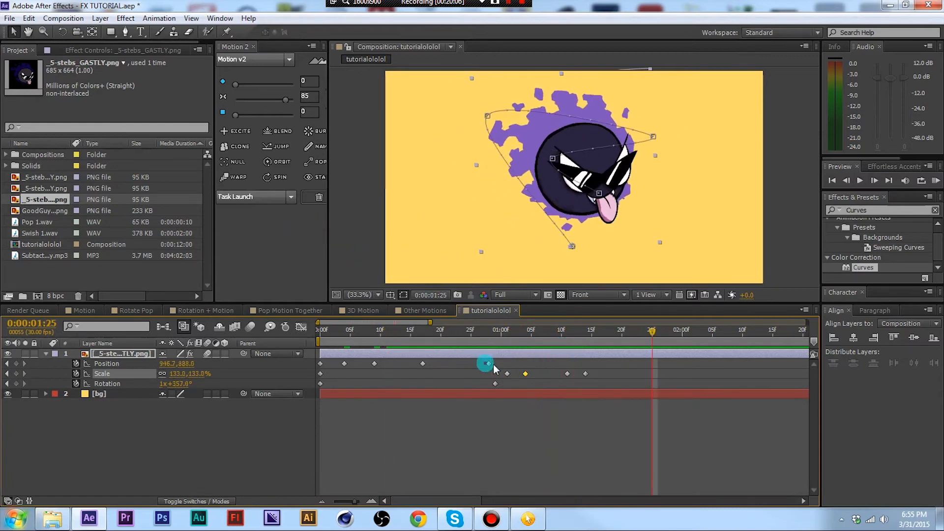
left_click(527, 374)
left_click_drag(507, 333, 306, 334)
key("space")
left_click(387, 354)
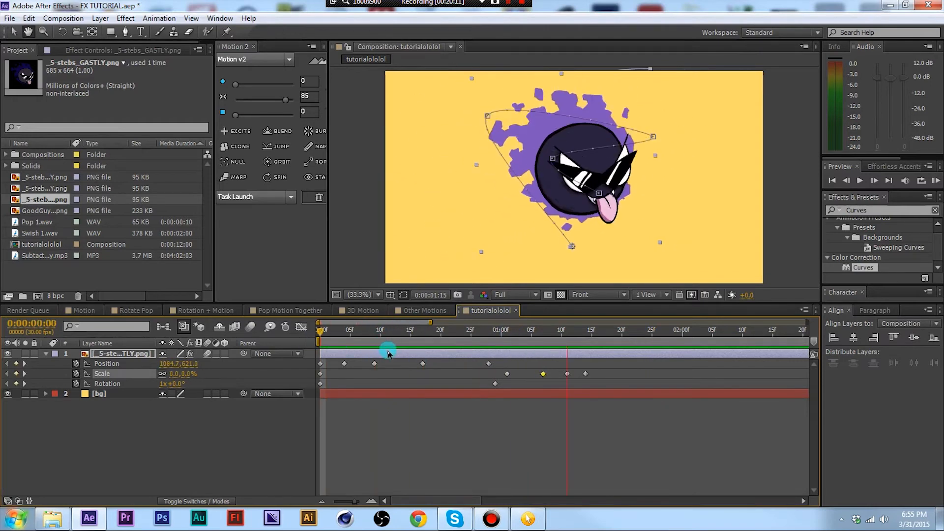
Spread Gastly's Position keyframes after the first one to 0:00:00:09, 0:00:00:17, 0:00:00:27 and 0:00:01:08
left_click_drag(515, 365, 354, 366)
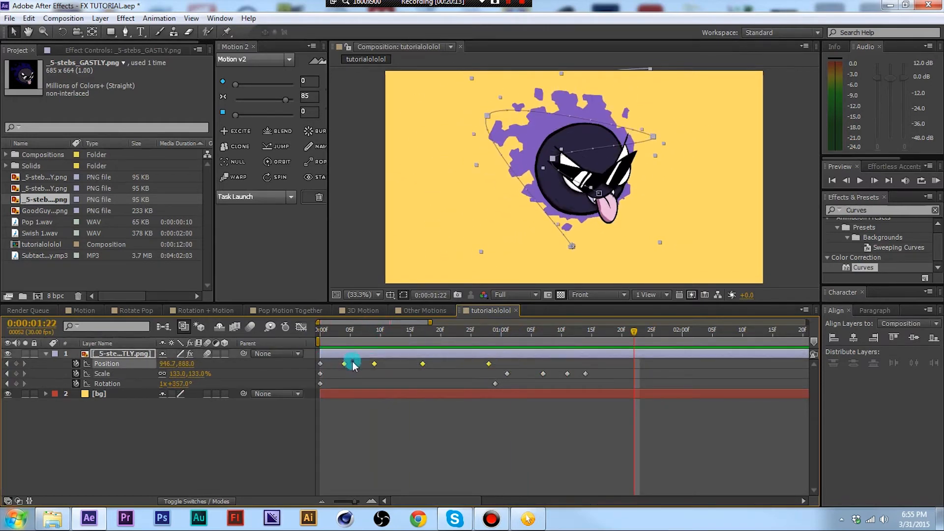
key("F9")
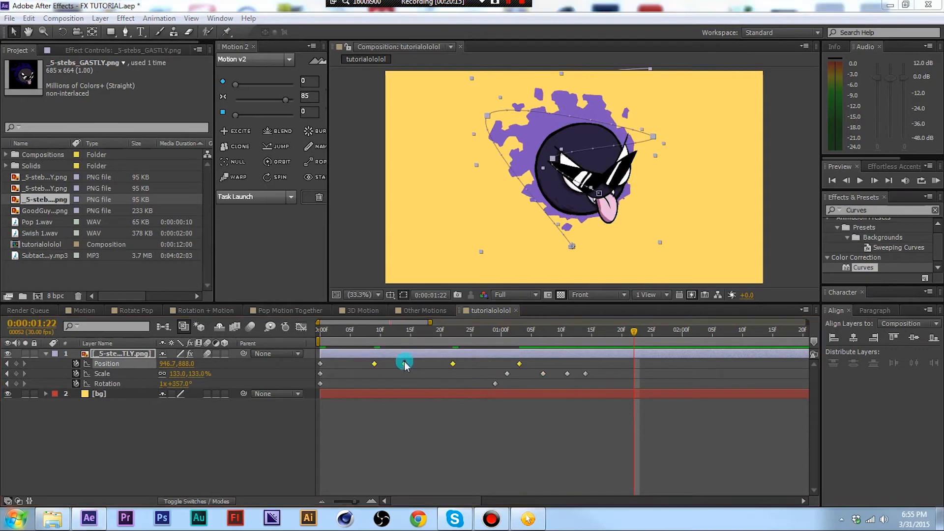
left_click(415, 380)
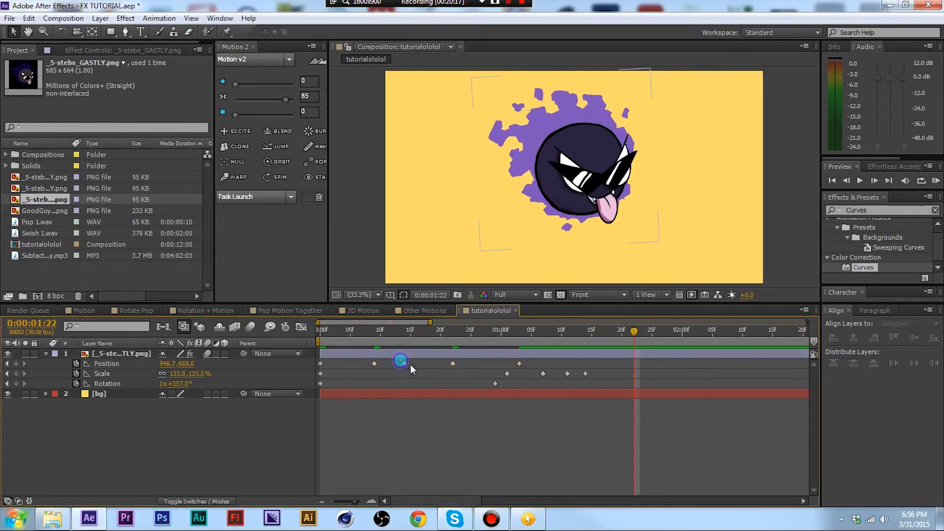
left_click_drag(399, 363, 581, 373)
left_click(516, 364)
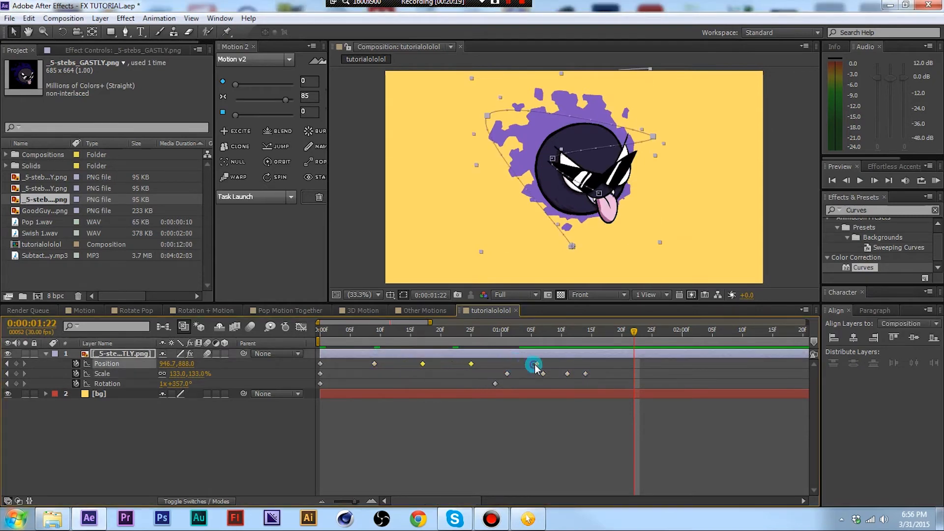
left_click(493, 364)
left_click_drag(460, 360, 587, 367)
Retime Gastly's last two Scale keyframes to 0:00:01:14 and 0:00:01:25
left_click_drag(523, 344, 543, 336)
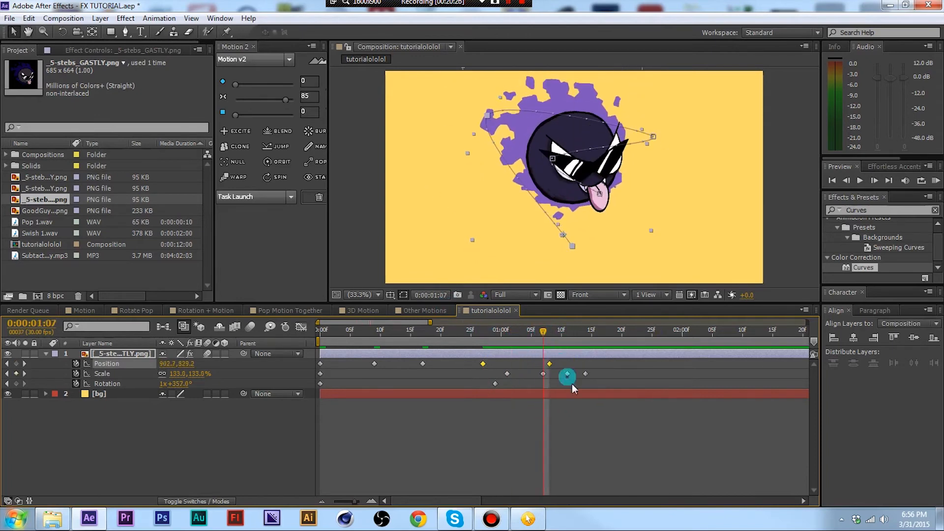
left_click_drag(565, 379, 647, 387)
key("ctrl+z")
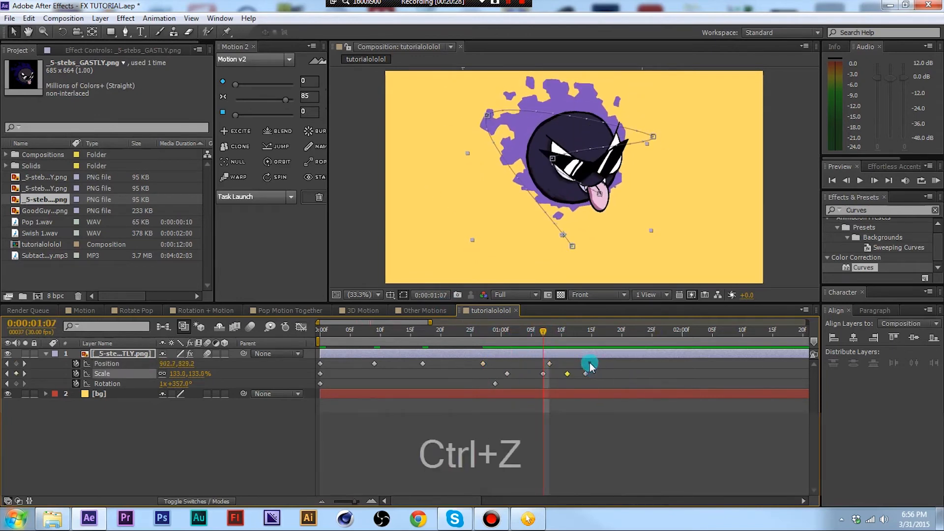
left_click(600, 382)
left_click_drag(587, 375, 651, 375)
key("space")
key("space")
left_click(617, 376)
Preview the combined Position, Scale and Rotation animation from the start to check its timing
key("Home")
key("space")
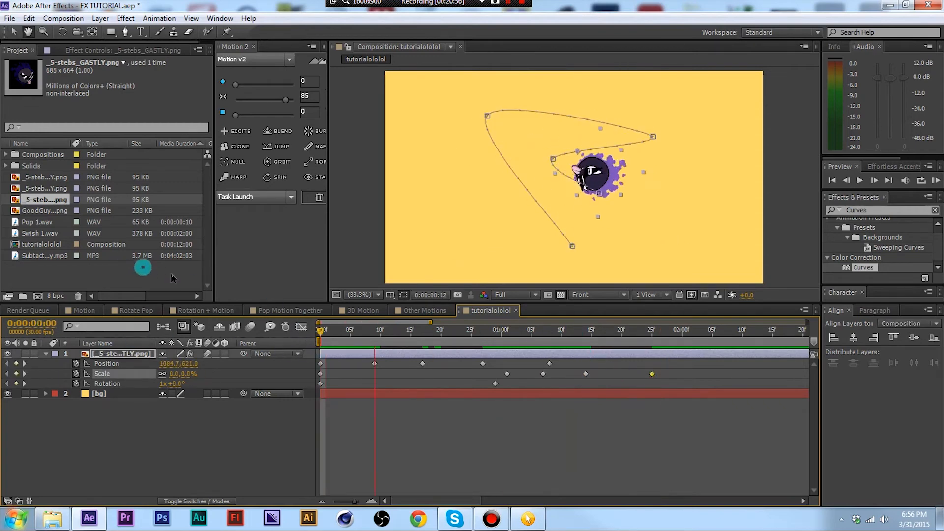
left_click(593, 433)
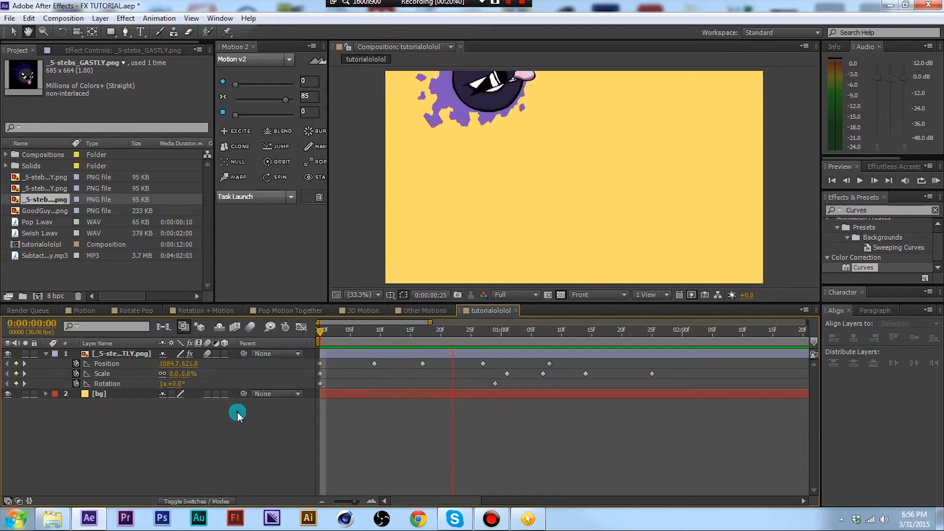
key("space")
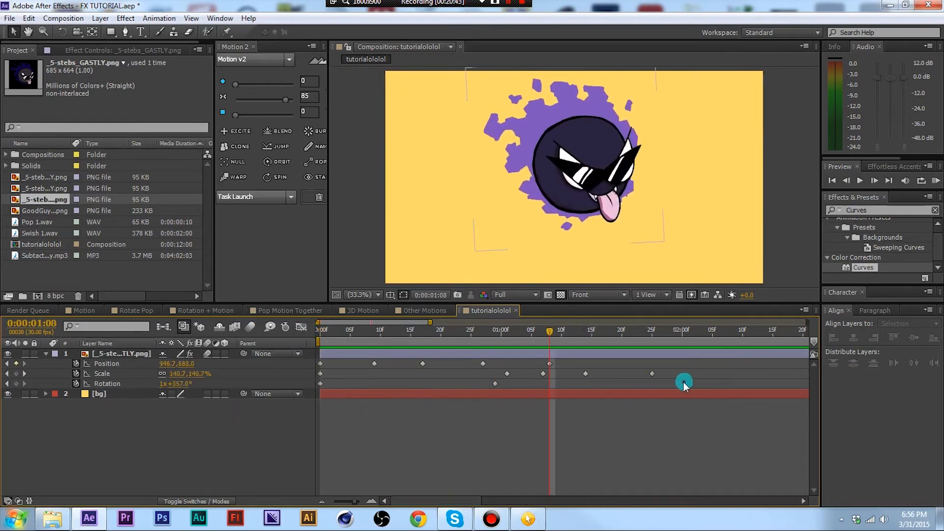
Apply Easy Ease to all of Gastly's Position, Scale and Rotation keyframes
left_click_drag(684, 382, 289, 356)
left_click(536, 388)
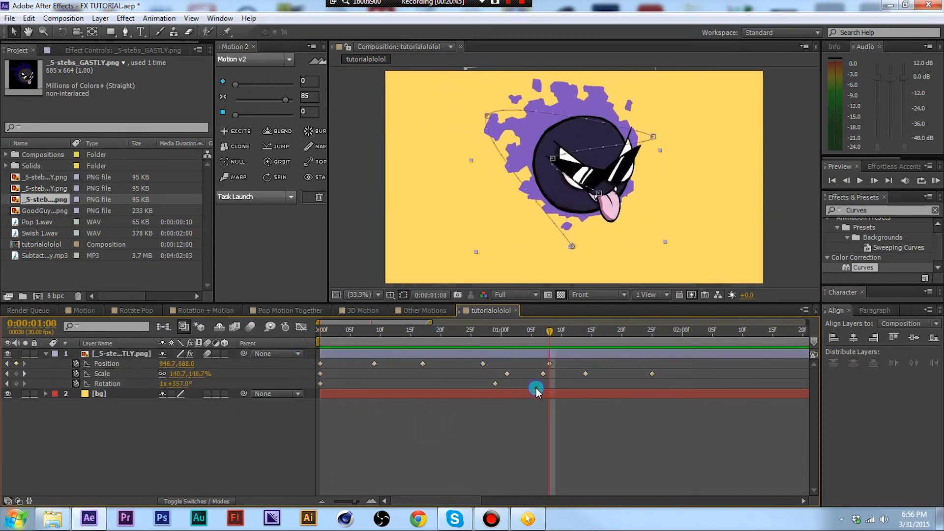
left_click(674, 382)
left_click_drag(704, 383, 280, 357)
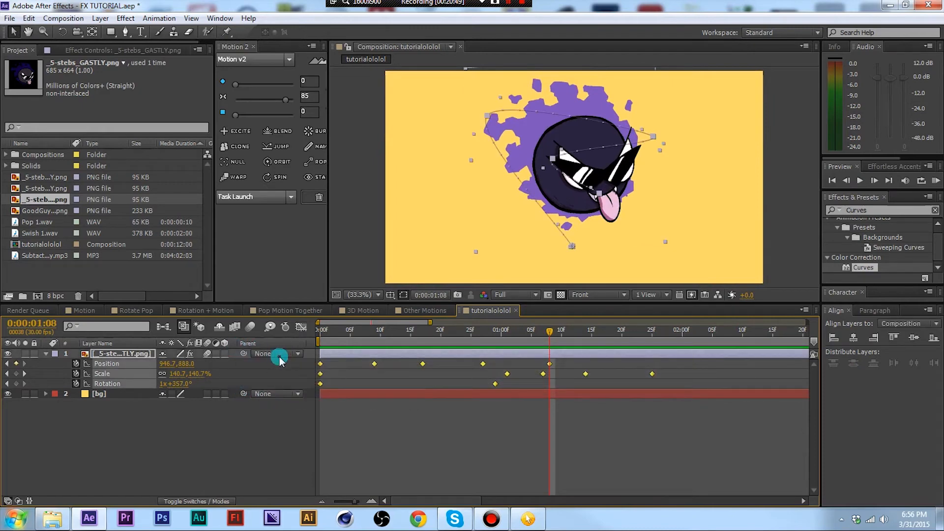
key("F9")
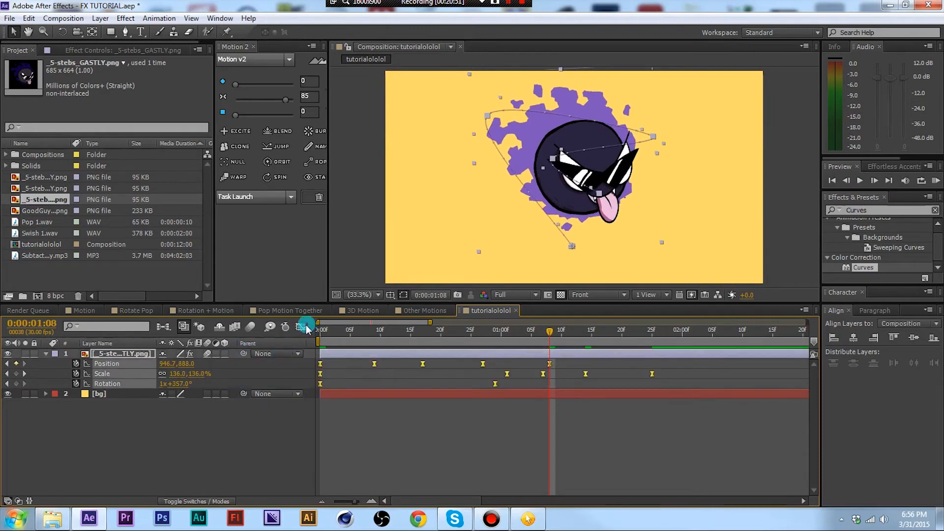
Try to strengthen the easing of all three properties together in the speed graph, then undo it and leave the graph
left_click(302, 326)
left_click(338, 454)
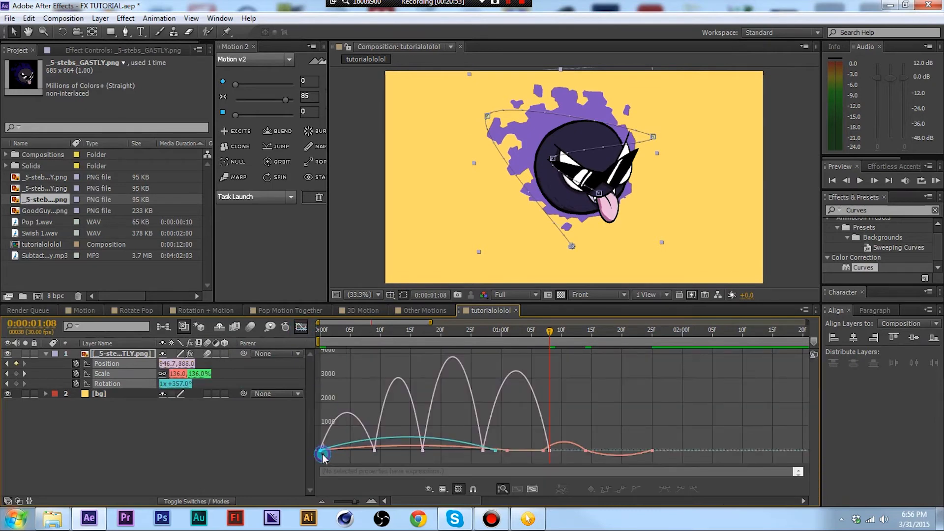
left_click_drag(316, 434, 687, 464)
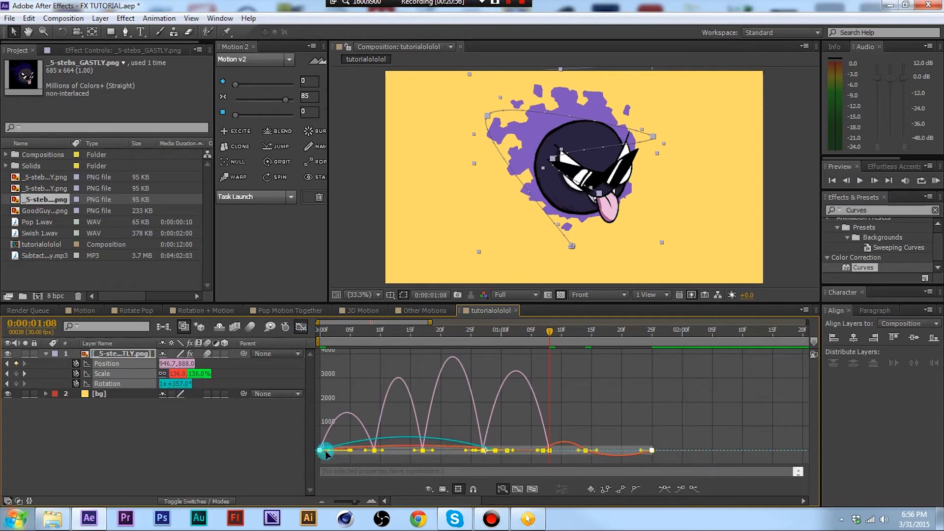
mouse_move(327, 454)
left_mouse_down()
mouse_move(352, 455)
mouse_move(334, 450)
left_mouse_up()
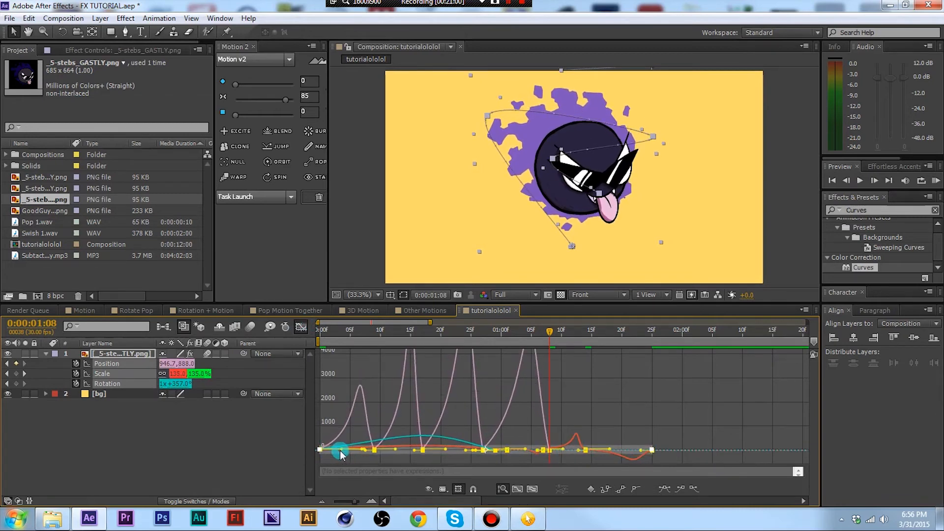
key("ctrl+z")
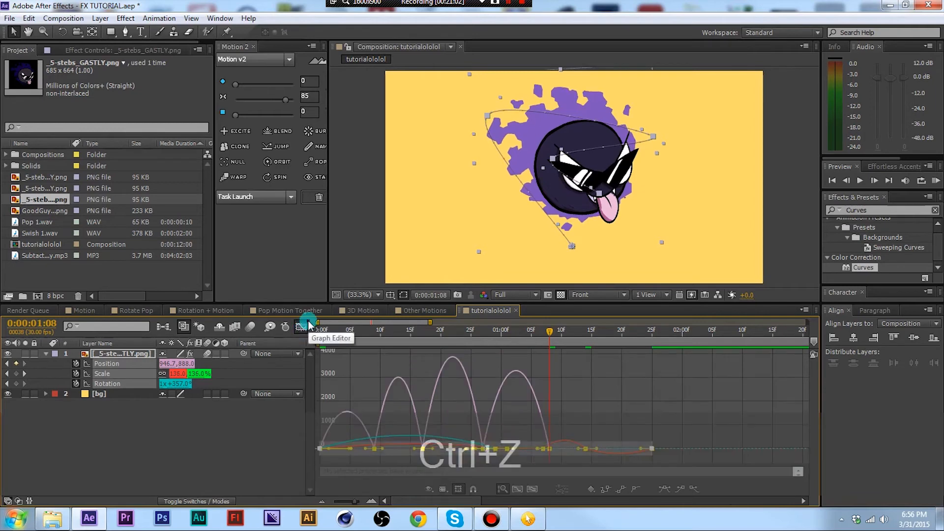
left_click(301, 326)
Examine the speed curves of Gastly's Rotation keyframes in the Graph Editor
left_click(463, 405)
left_click(508, 383)
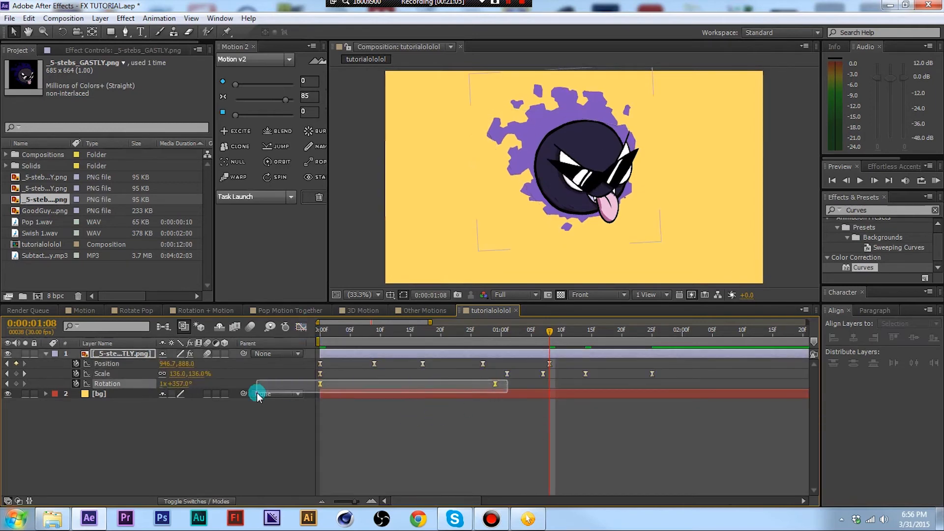
left_click(301, 327)
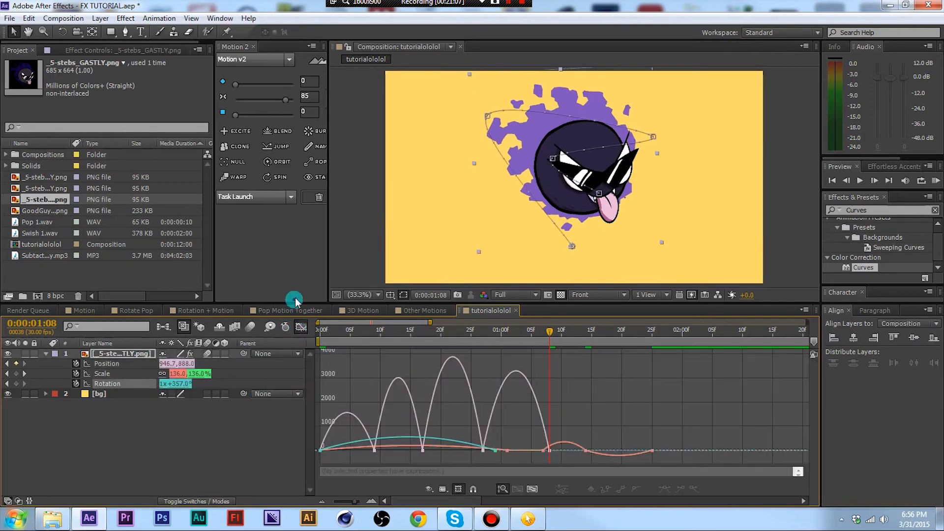
left_click(301, 327)
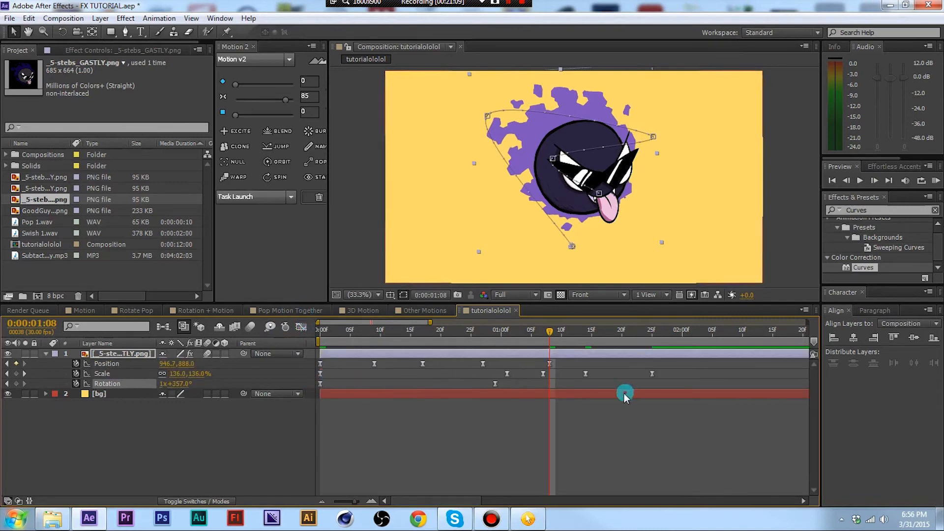
left_click(111, 399)
left_click(108, 384)
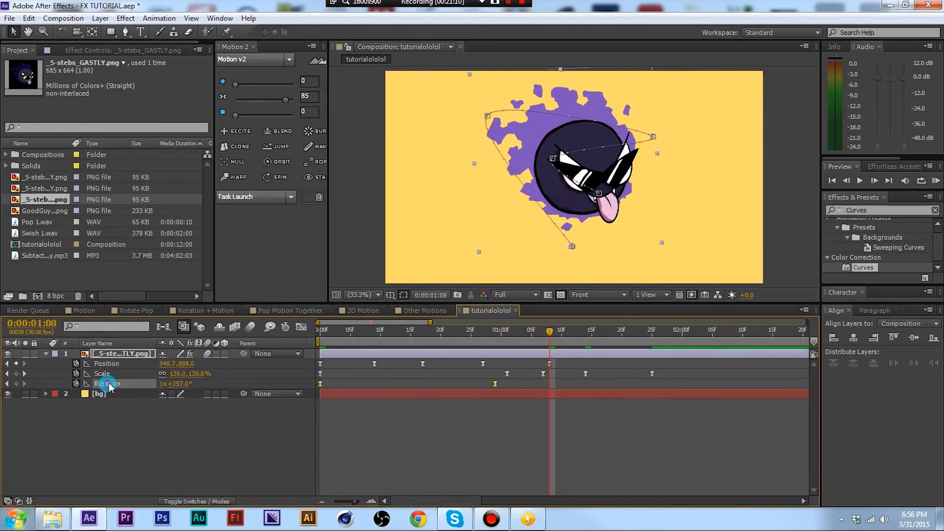
left_click(299, 327)
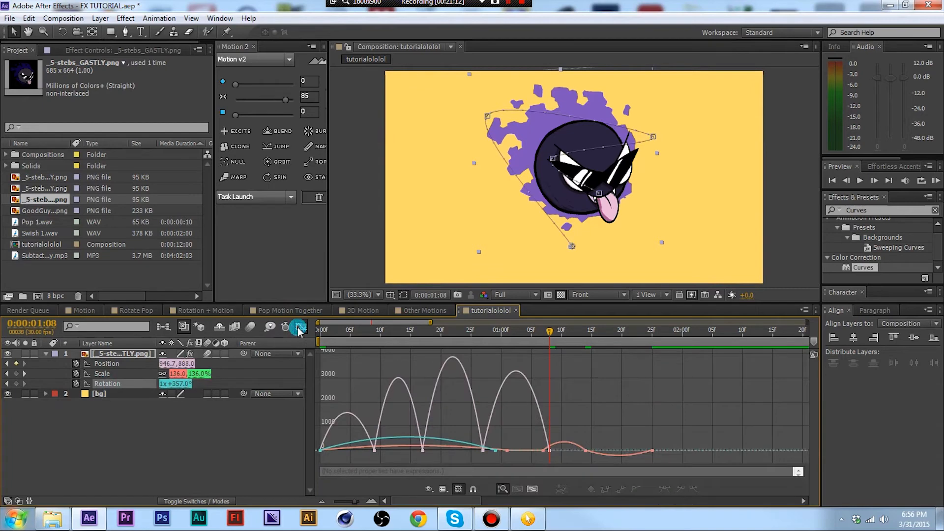
left_click(299, 327)
Set the middle Motion v2 easing value to 100 for all of Gastly's Position, Scale and Rotation keyframes
left_click(227, 415)
left_click_drag(711, 382, 296, 386)
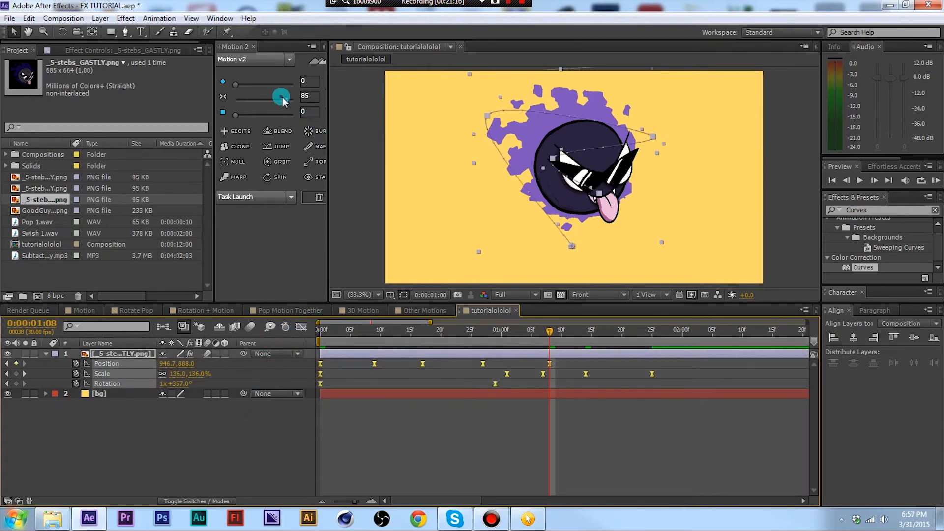
left_click_drag(283, 101, 293, 99)
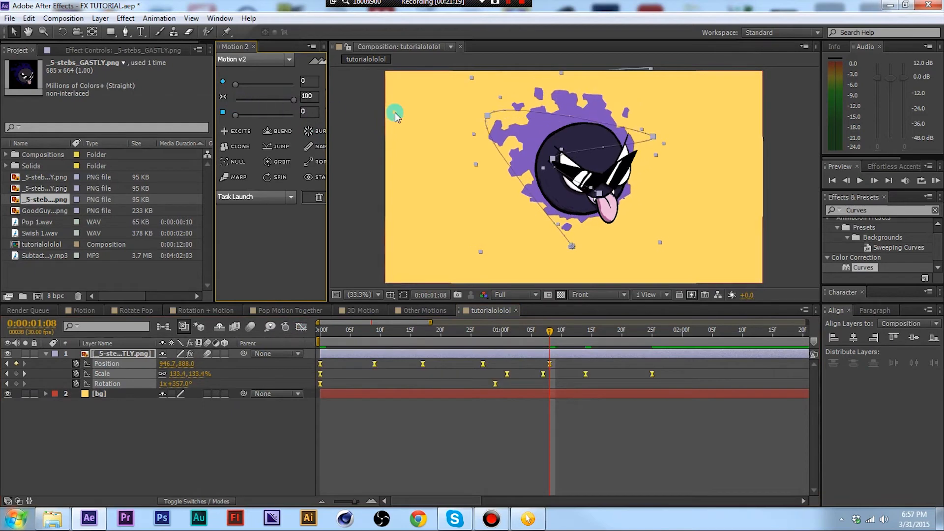
left_click(297, 329)
left_click(300, 328)
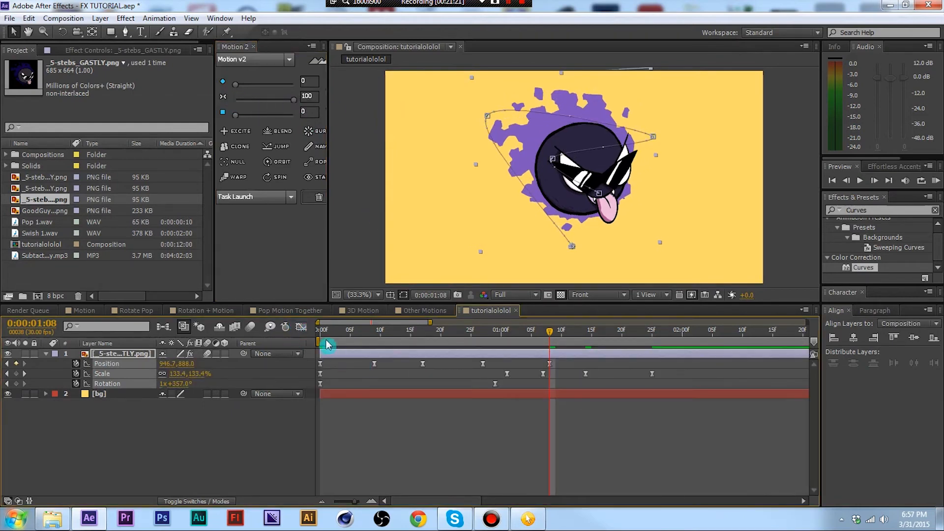
Enable motion blur for the composition and preview Gastly's eased animation from the start
left_click(321, 330)
left_click(260, 424)
key("space")
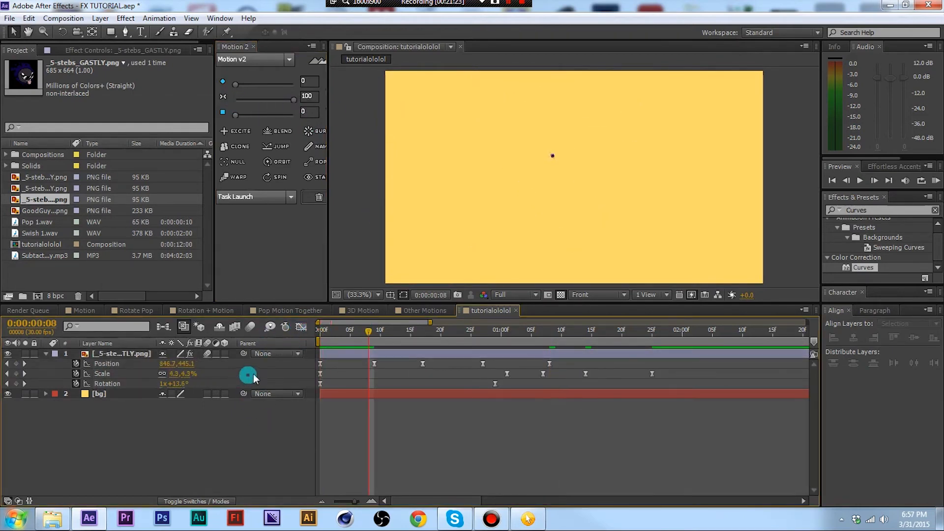
left_click(250, 326)
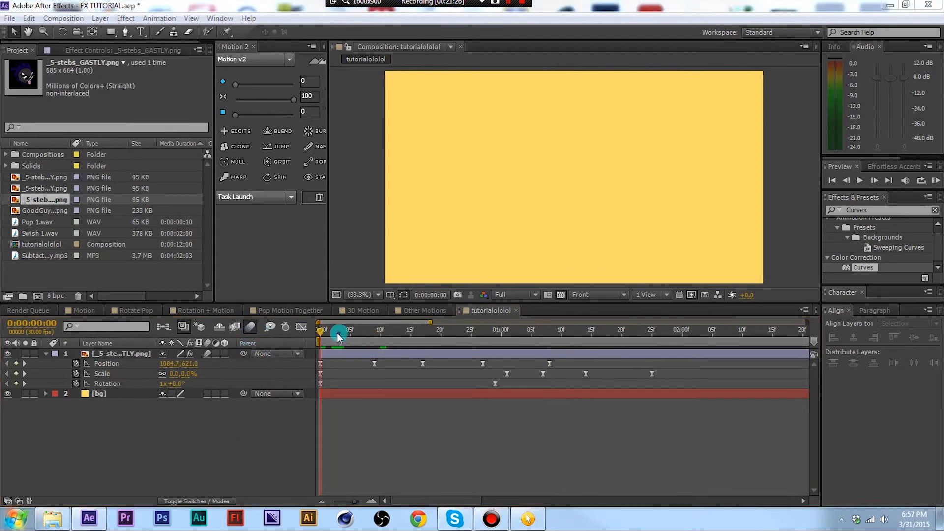
key("space")
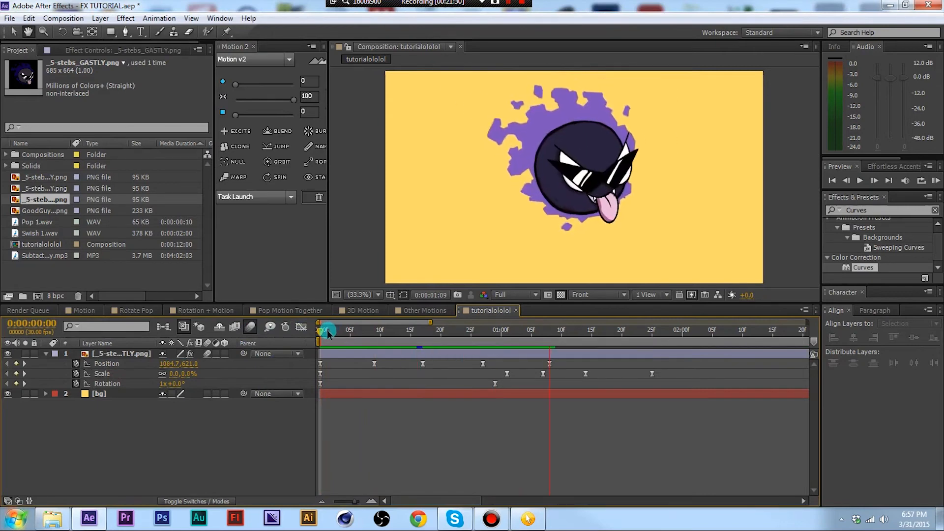
left_click_drag(329, 333, 357, 337)
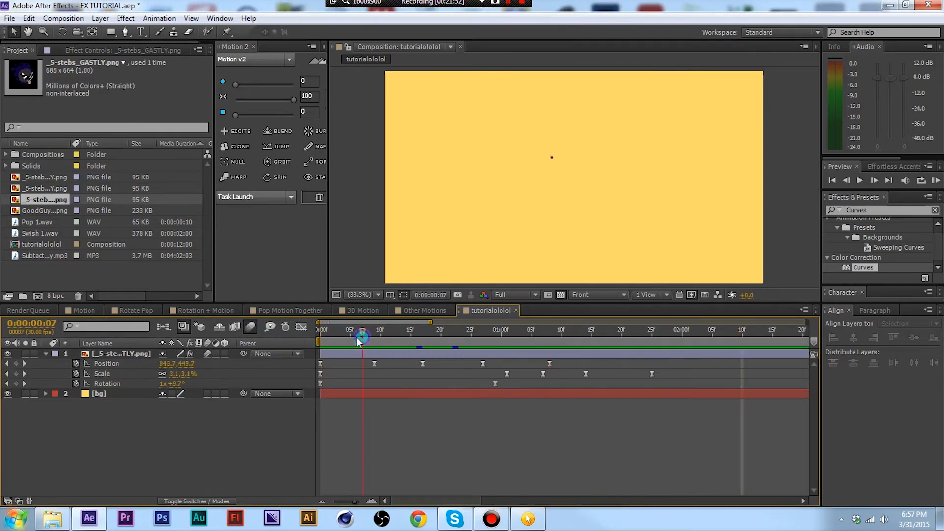
key("space")
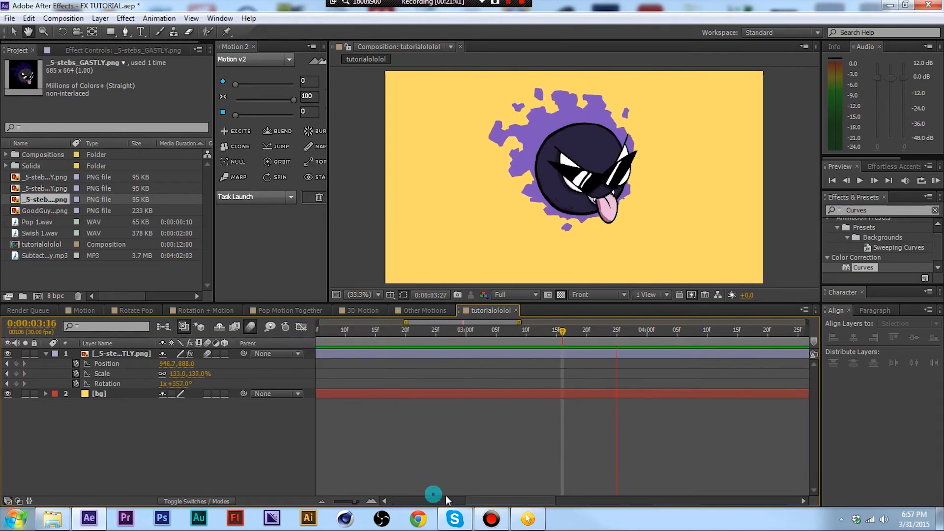
Shorten the composition's work area so that it ends at about 2.6 seconds
left_click_drag(487, 502, 415, 501)
key("space")
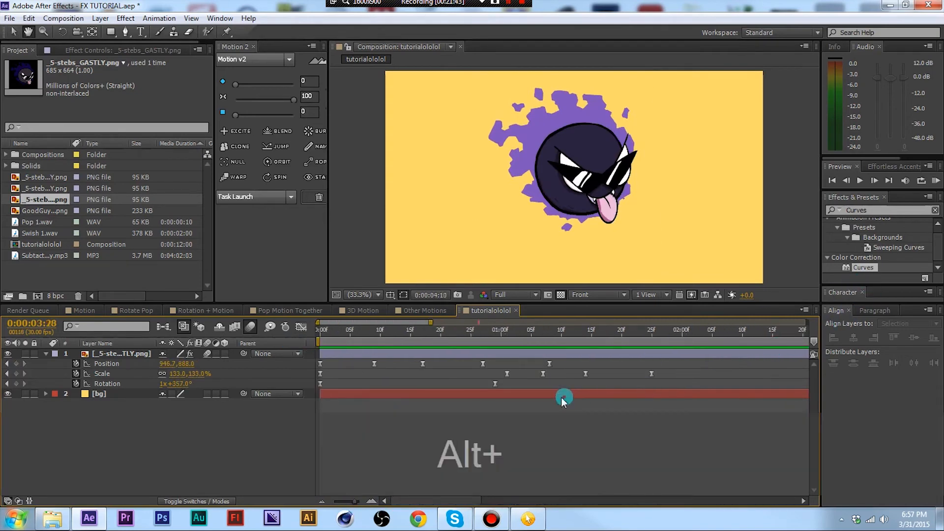
key("space")
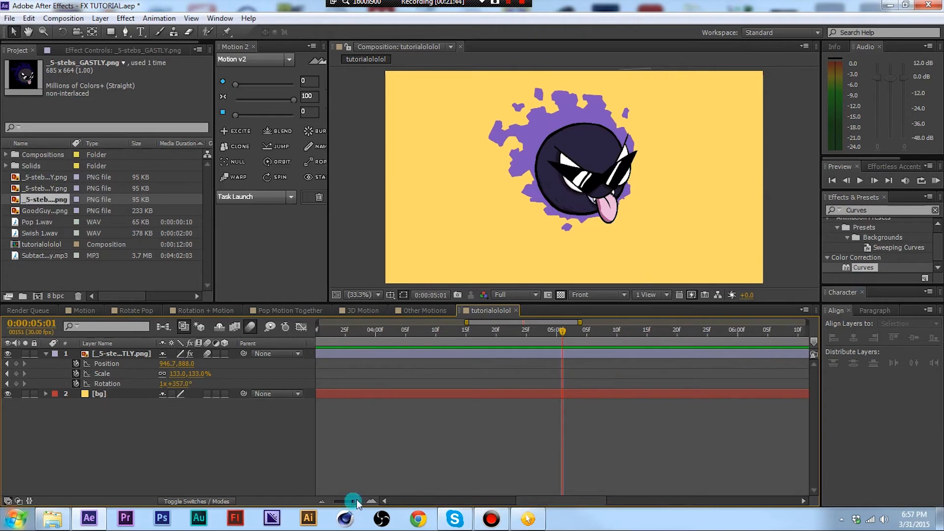
left_click_drag(356, 500, 311, 492)
left_click_drag(810, 339, 425, 344)
Preview the motion-blurred Gastly animation within the shortened work area from the start
key("Home")
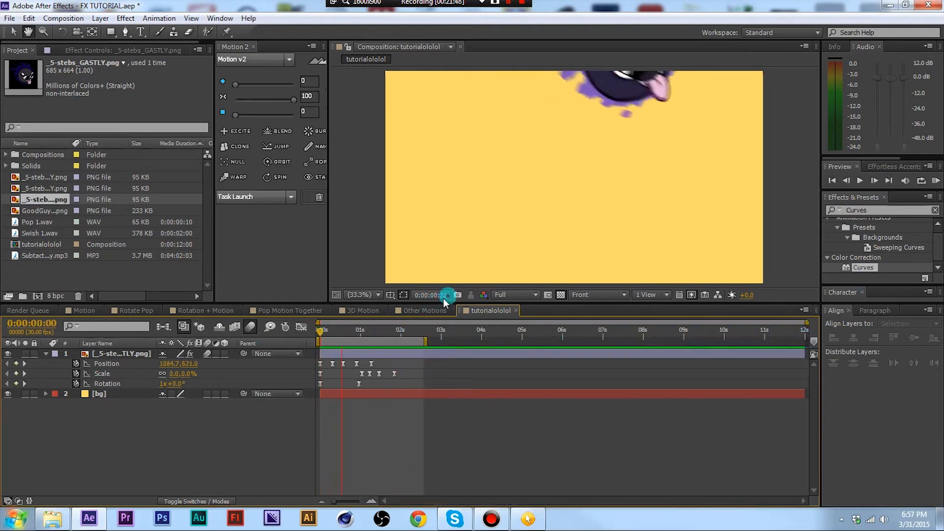
left_click(416, 347)
left_click_drag(382, 333, 266, 338)
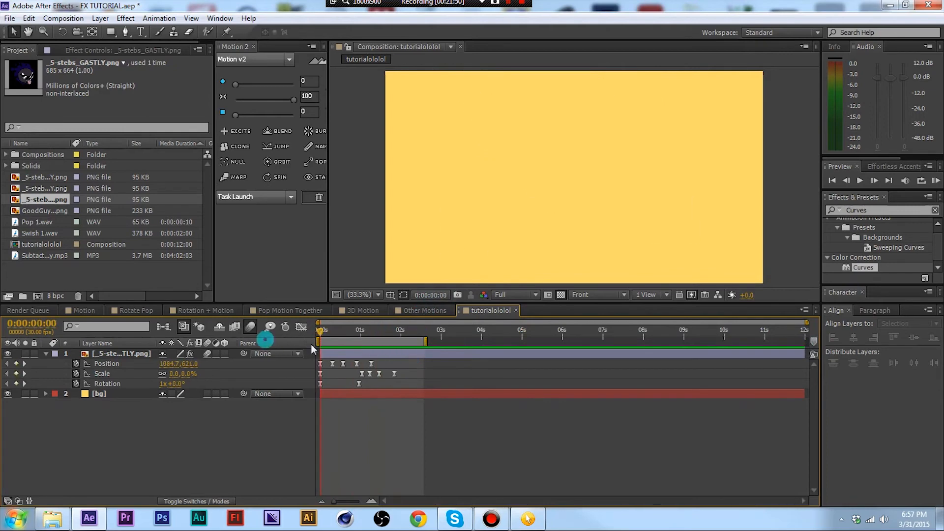
key("space")
key("space")
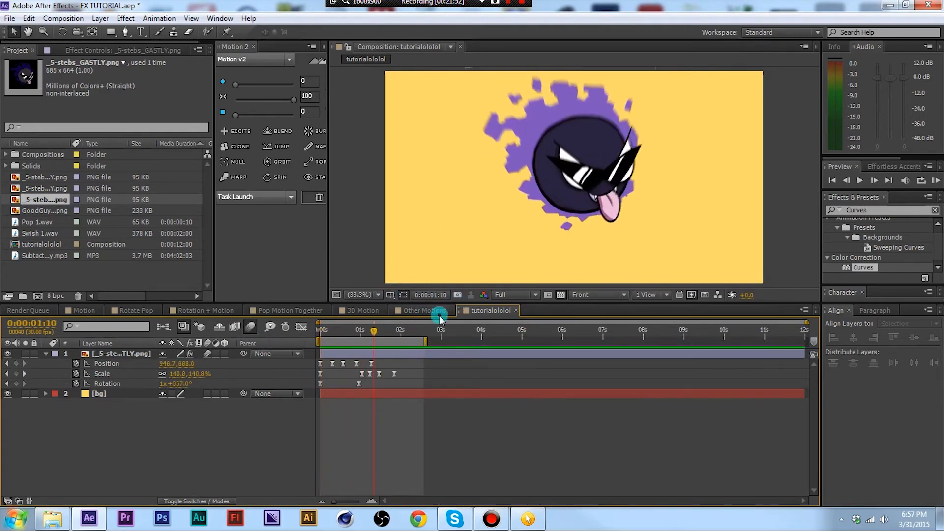
Copy the wiggle(2,50) expression from Gastly's Position in the Pop Motion Together composition
left_click(437, 314)
left_click(359, 310)
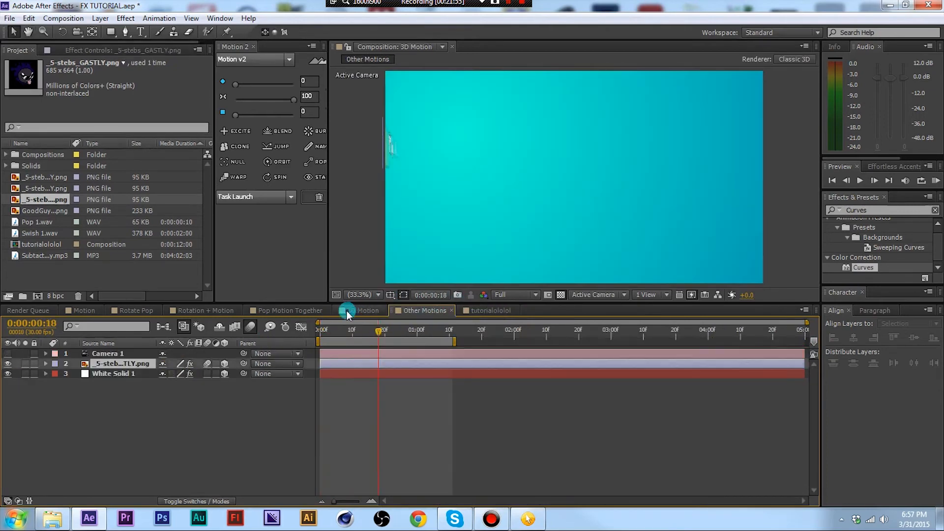
left_click(290, 310)
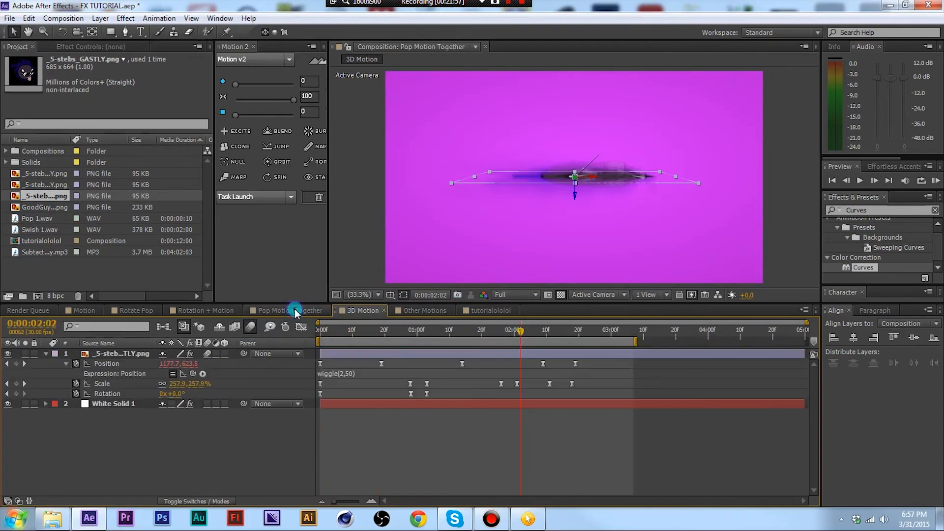
left_click(353, 376)
left_click_drag(360, 372, 215, 372)
key("ctrl+c")
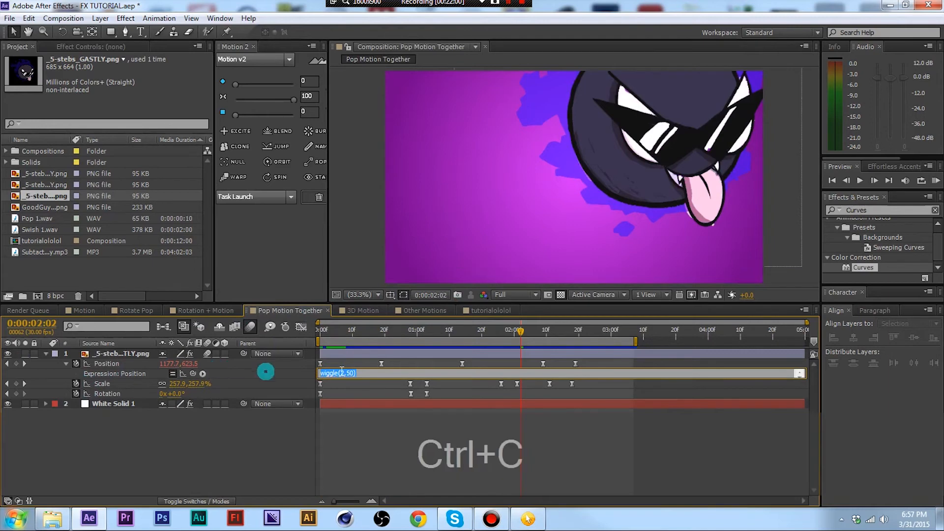
Add the expression wiggle(2,50) to Gastly's Position in the tutorial composition and preview it from the start
left_click(491, 310)
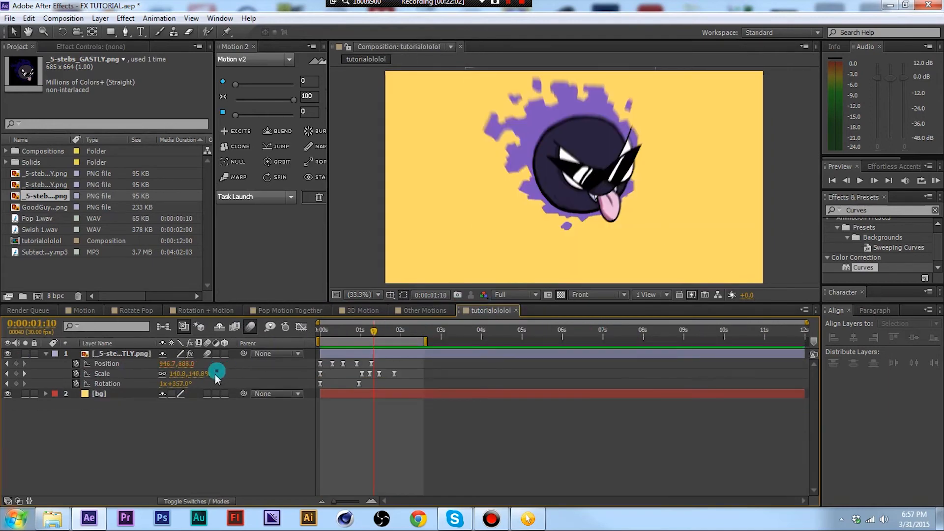
left_click(113, 354)
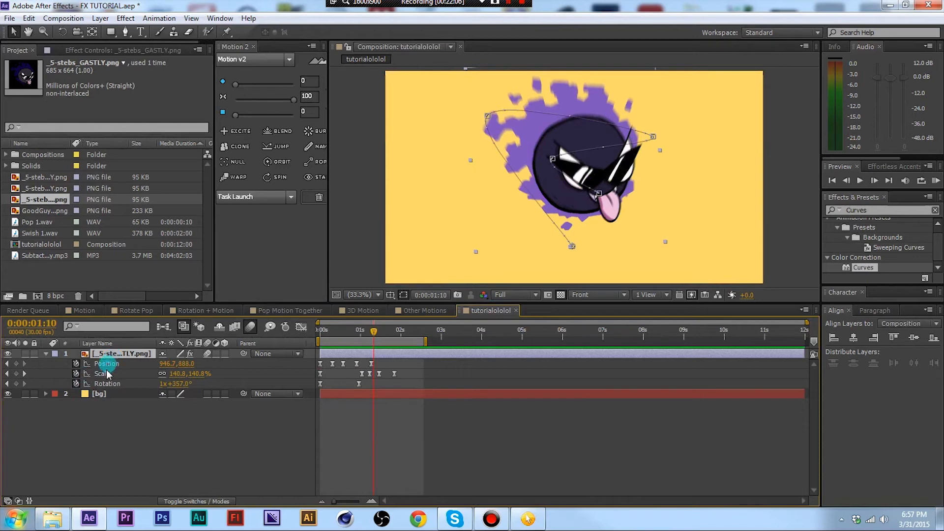
left_click(76, 364, "alt")
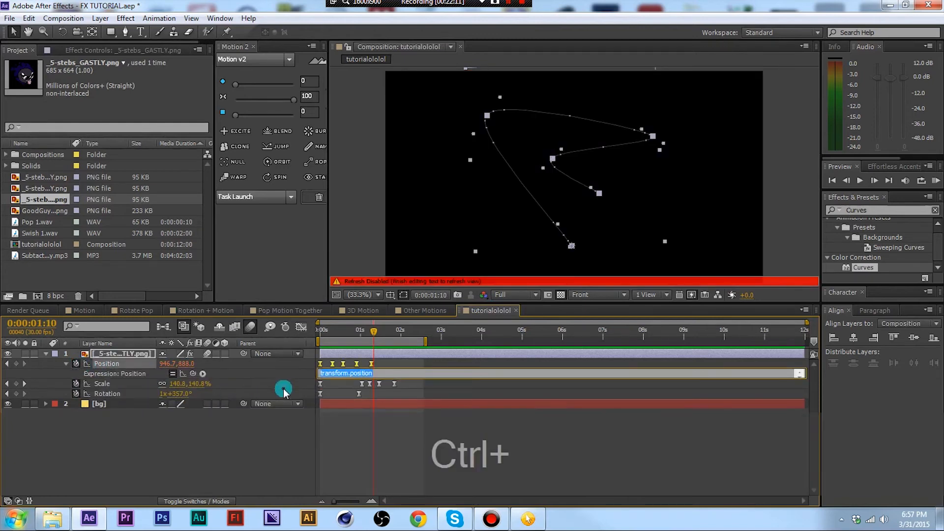
key("ctrl+v")
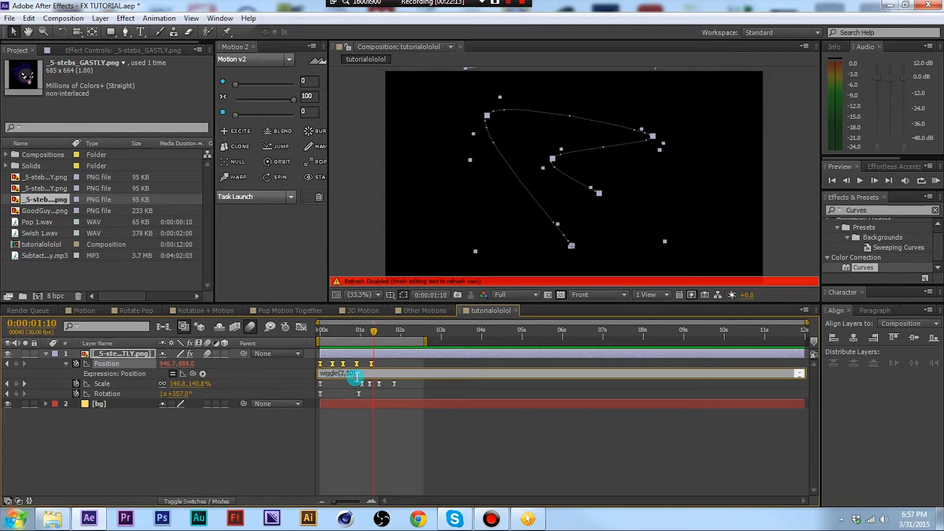
left_click(275, 471)
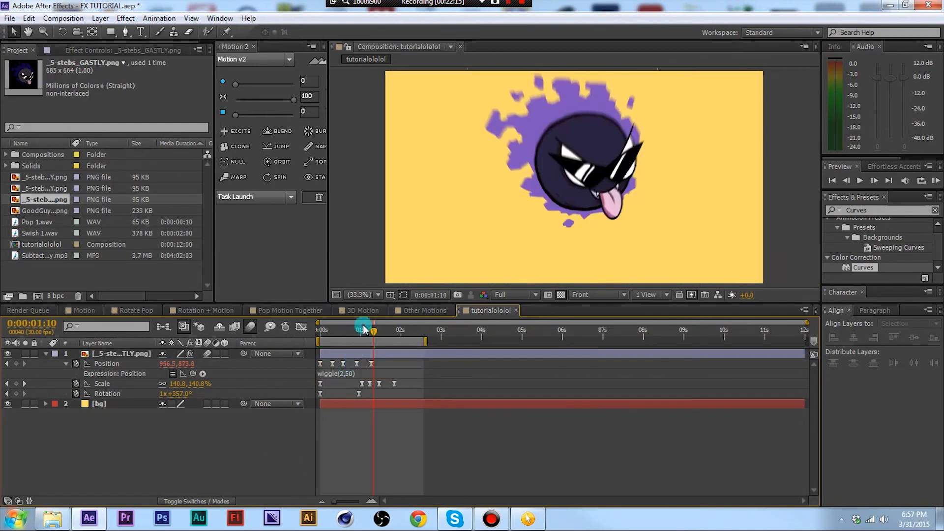
left_click_drag(362, 332, 302, 331)
left_click(292, 454)
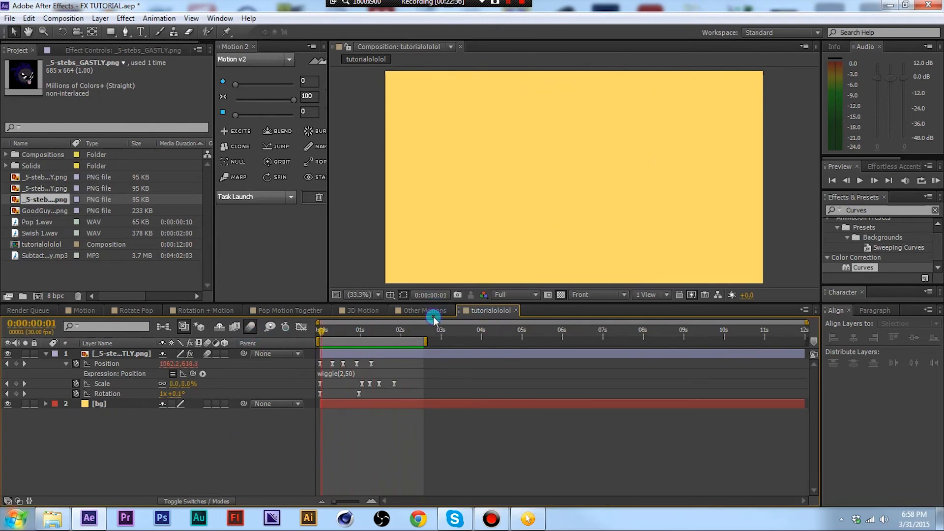
Preview the 3D Motion composition from the start to view Gastly's 3D movement
left_click(363, 310)
left_click(376, 333)
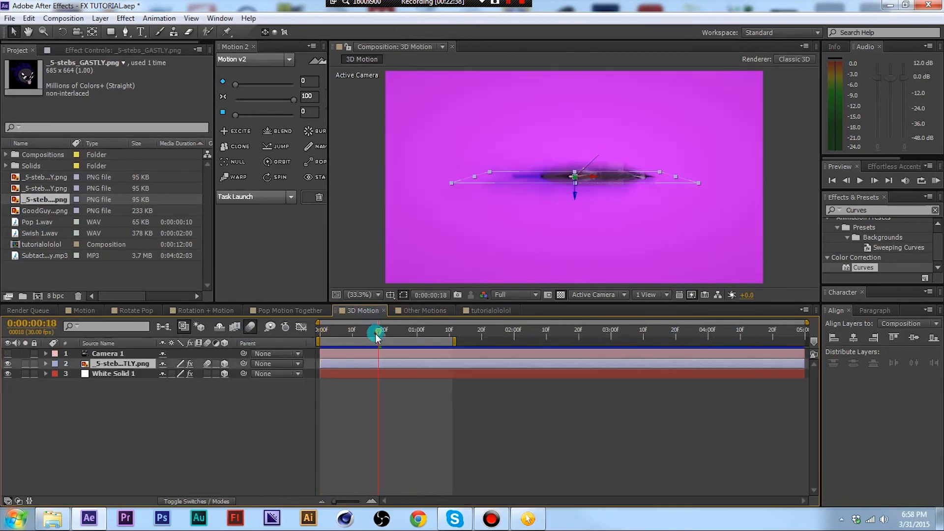
key("KP_0")
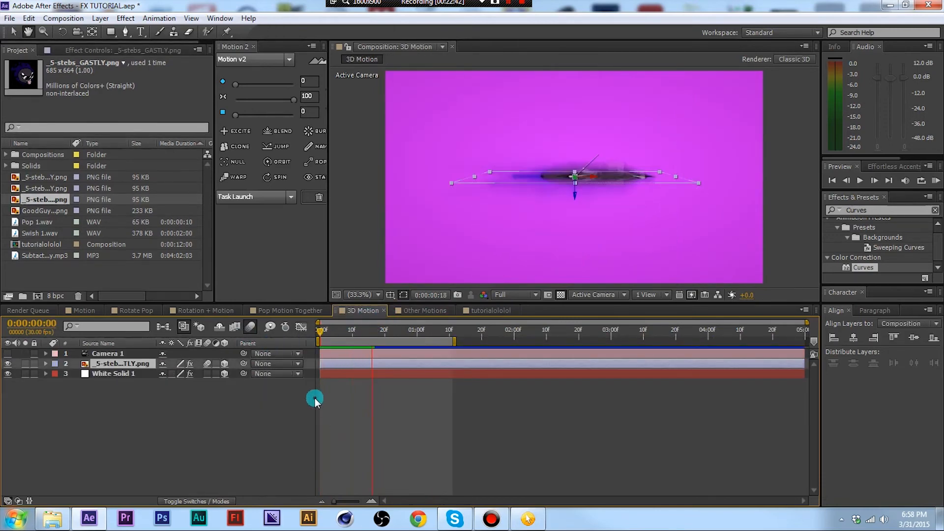
key("v")
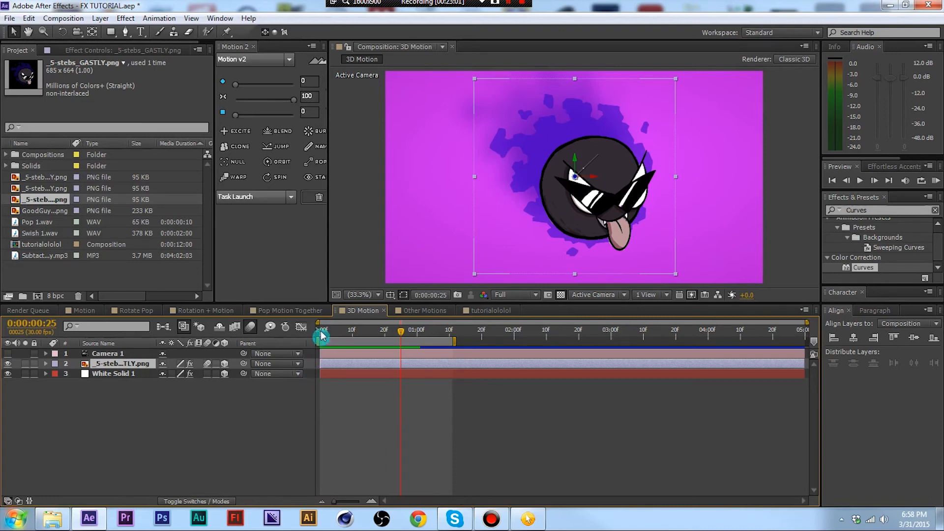
left_click(302, 327)
left_click(302, 327)
Replay Gastly's wiggling animation in the tutorial composition from the start
left_click(433, 311)
left_click(489, 311)
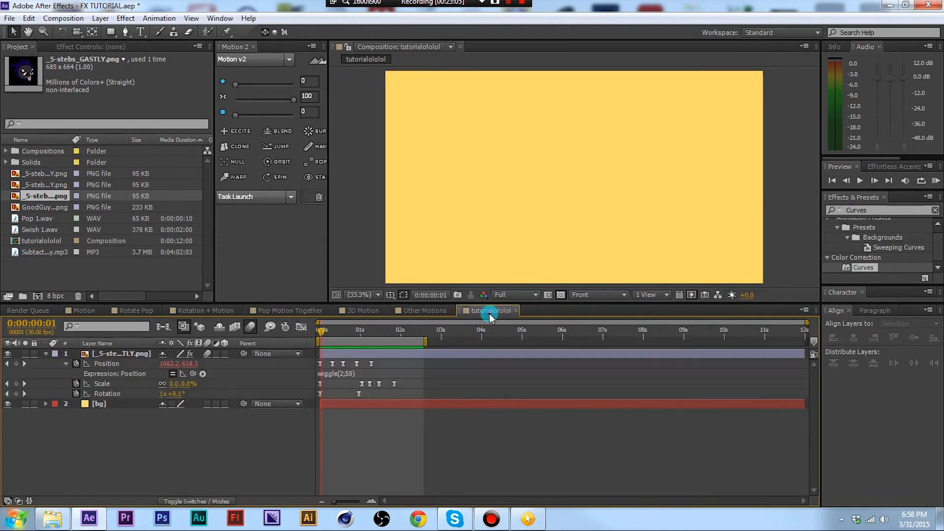
left_click_drag(381, 335, 289, 343)
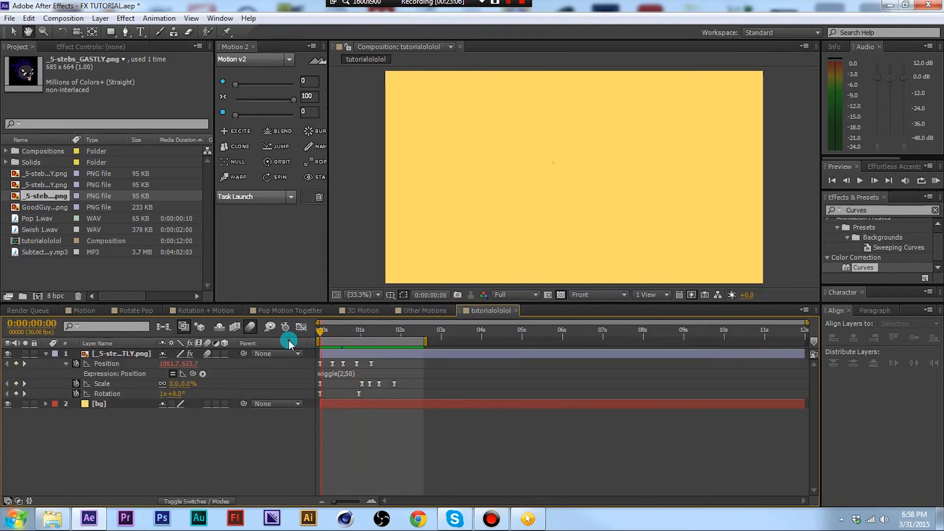
Rename the topmost text layer in the Other Motions composition as talon flame and replay the composition from the start
left_click(419, 311)
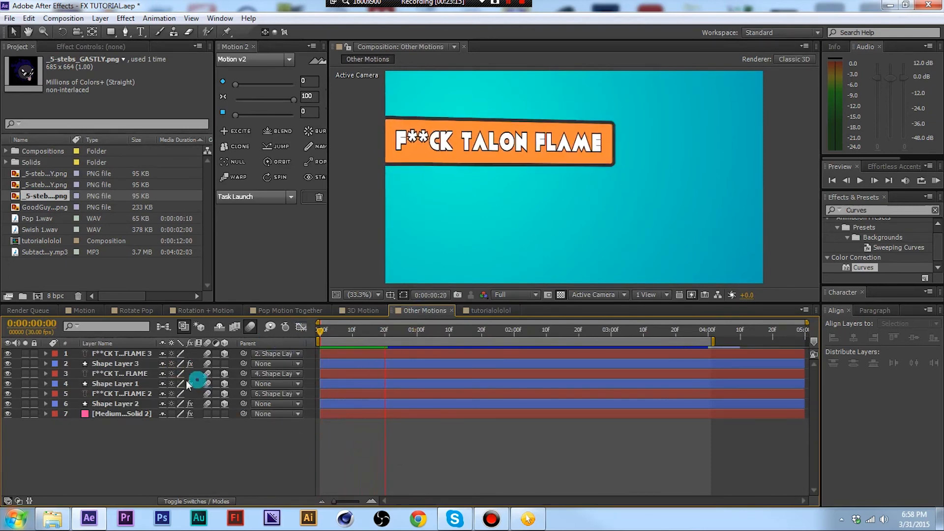
left_click(139, 353)
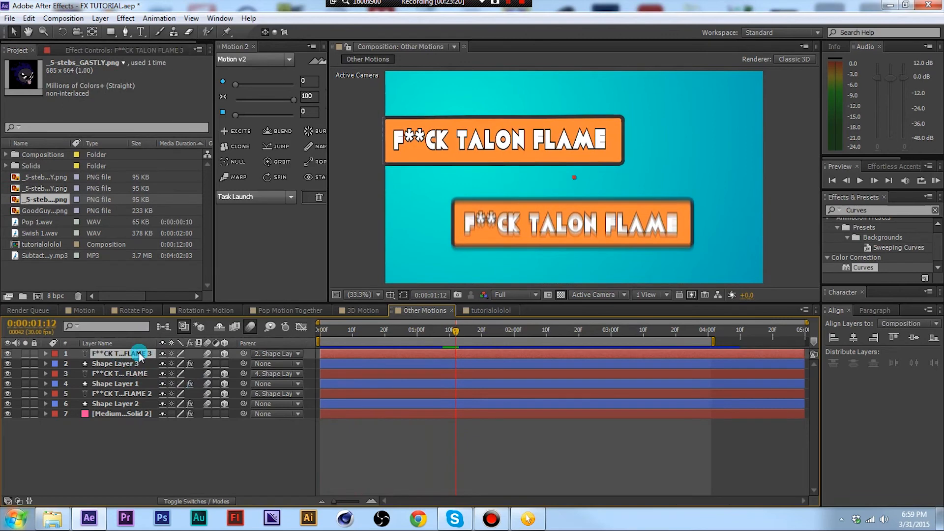
key("Return")
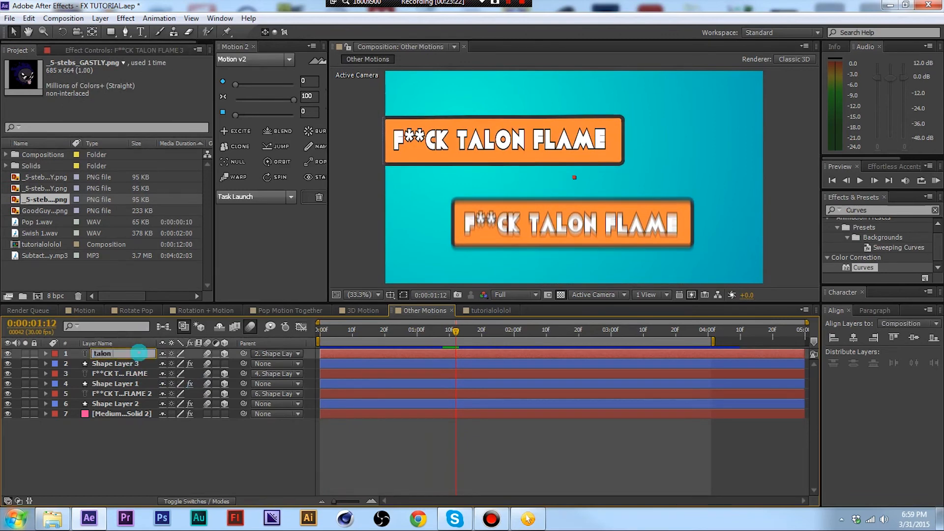
type("talon flame")
left_click(213, 447)
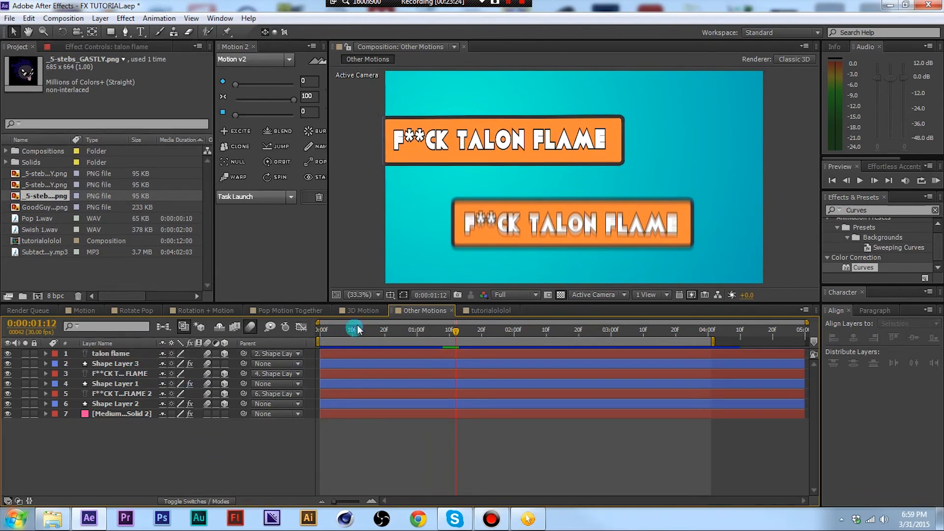
left_click_drag(340, 329, 309, 329)
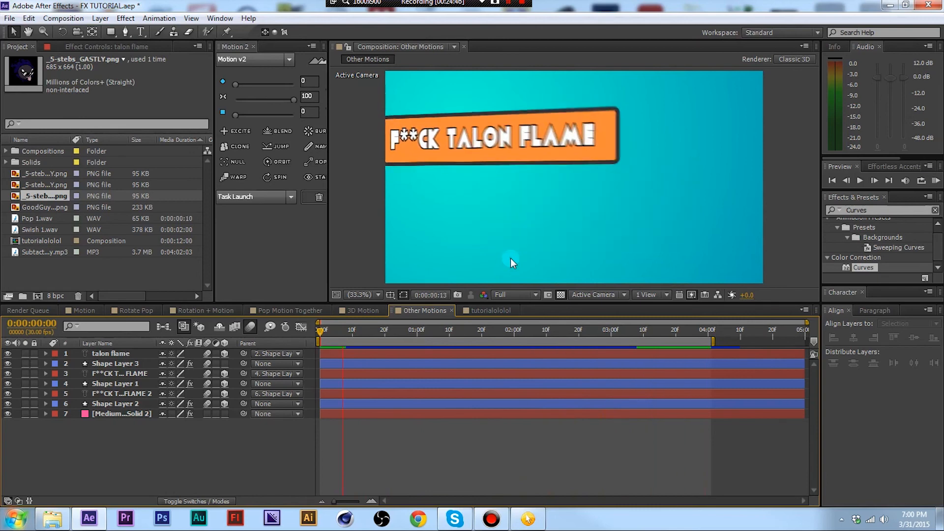
Add the tutorial composition with the Gastly animation to the render queue
left_click(497, 311)
left_click(351, 329)
mouse_move(351, 328)
left_mouse_down()
mouse_move(314, 336)
mouse_move(365, 334)
left_mouse_up()
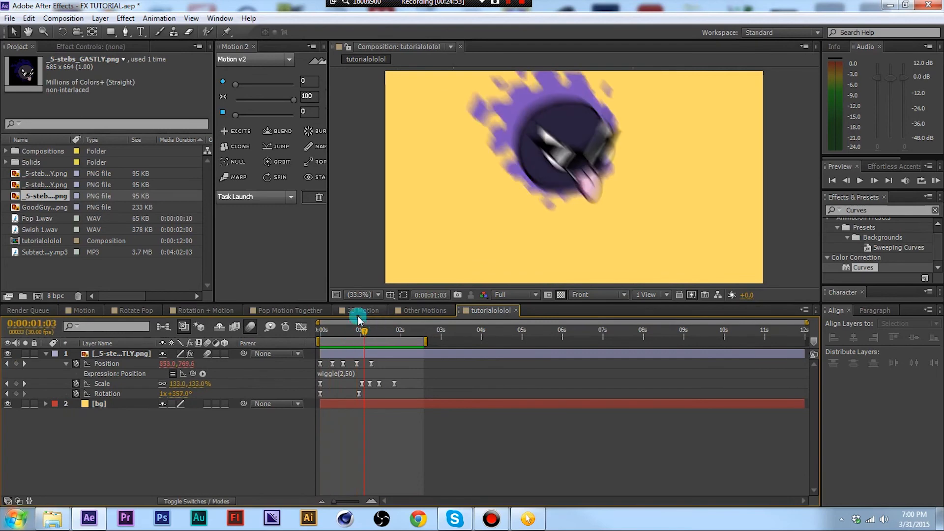
key("ctrl+m")
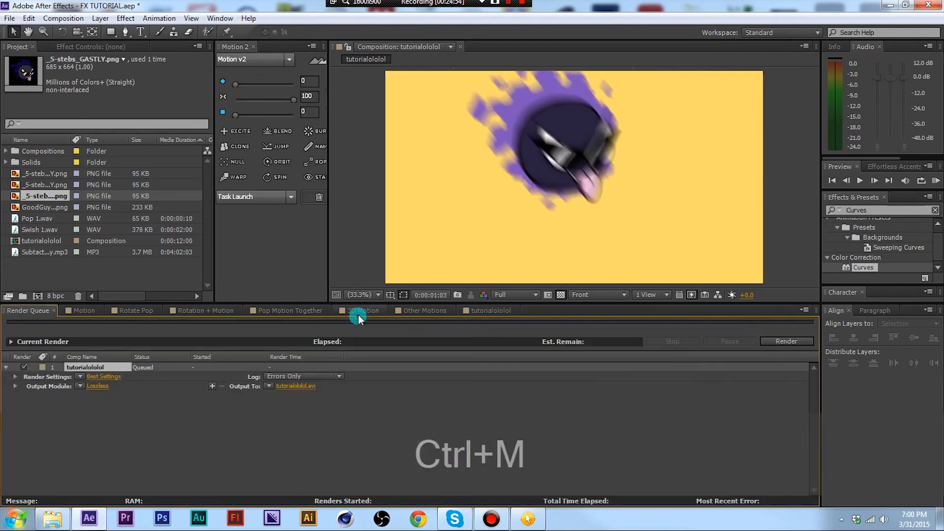
left_click(385, 419)
left_click(8, 19)
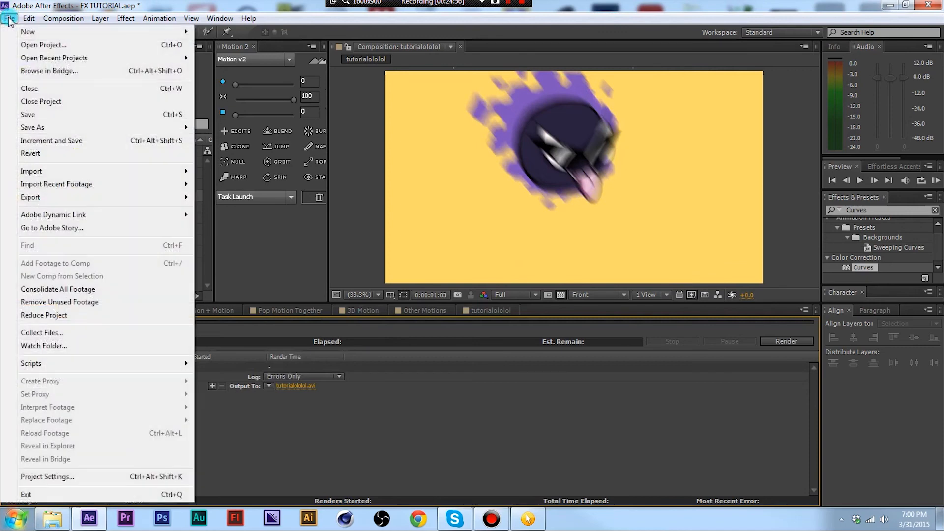
mouse_move(38, 197)
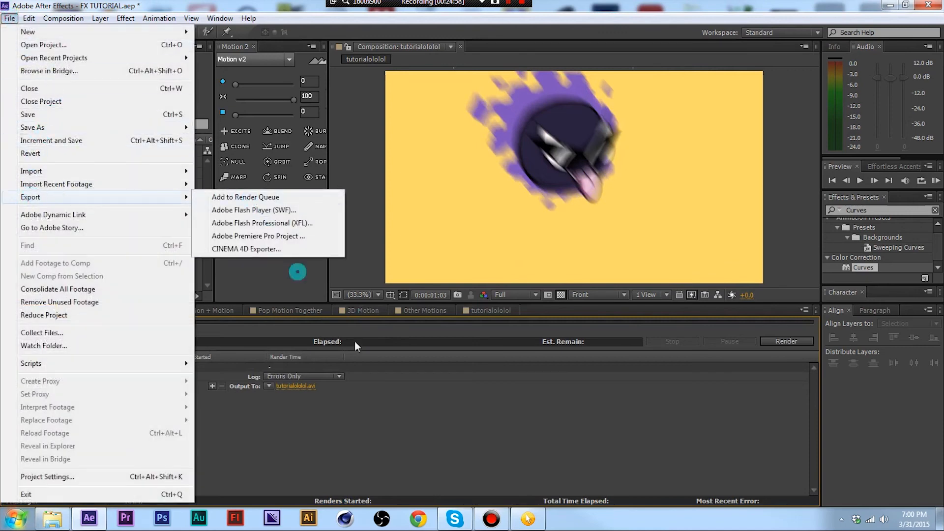
left_click(453, 415)
Open the queued composition's output module settings and set the format to H.264
left_click(98, 387)
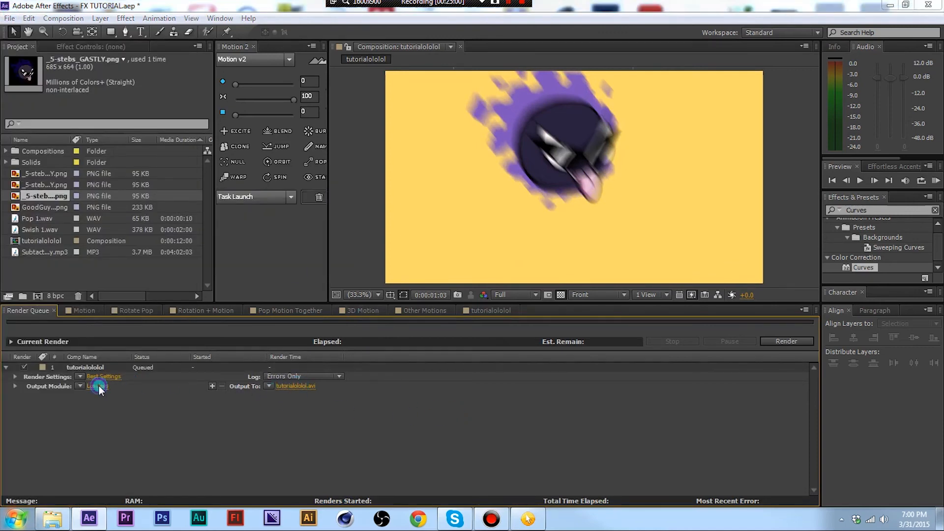
left_click(98, 387)
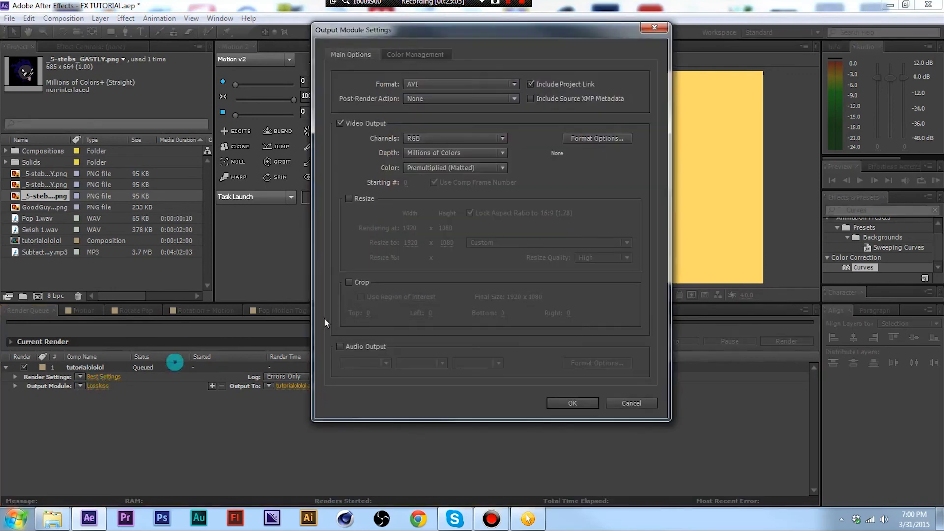
left_click(423, 84)
left_click(439, 165)
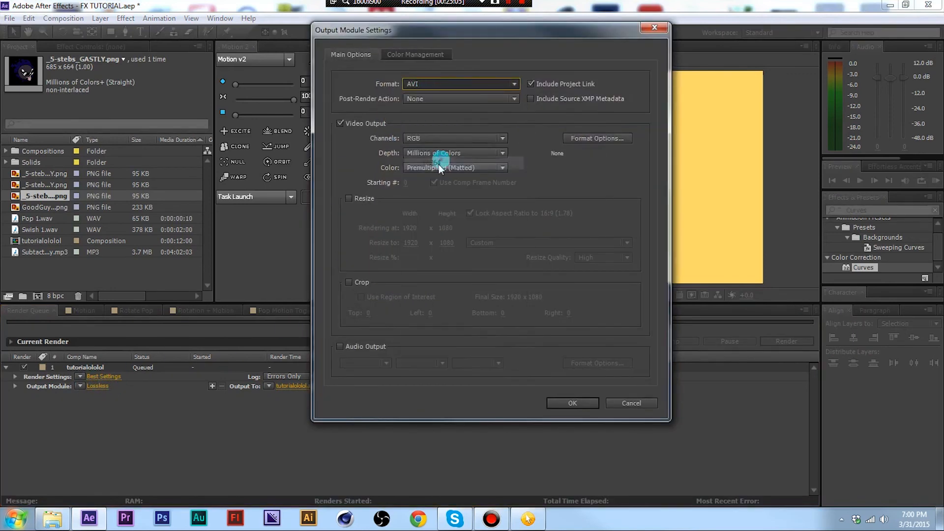
Try Windows Media and QuickTime as alternative output formats
left_click(418, 85)
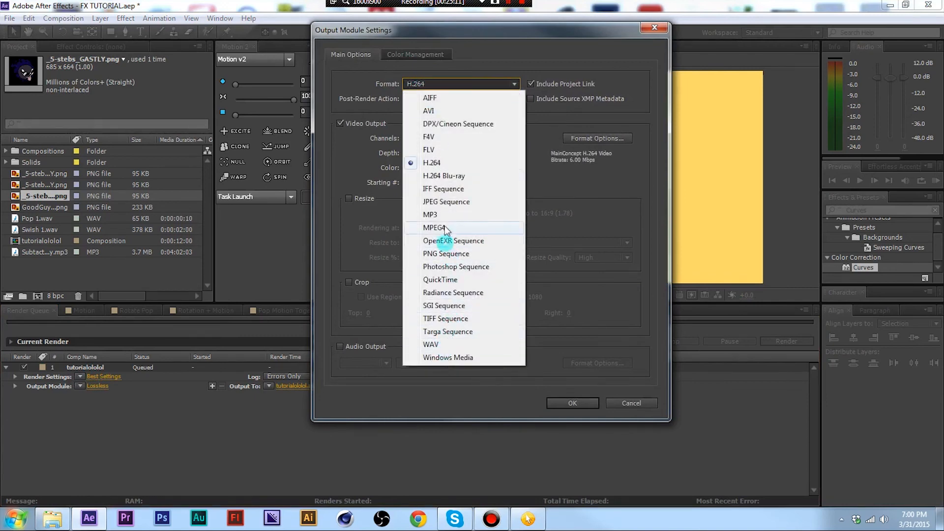
left_click(432, 362)
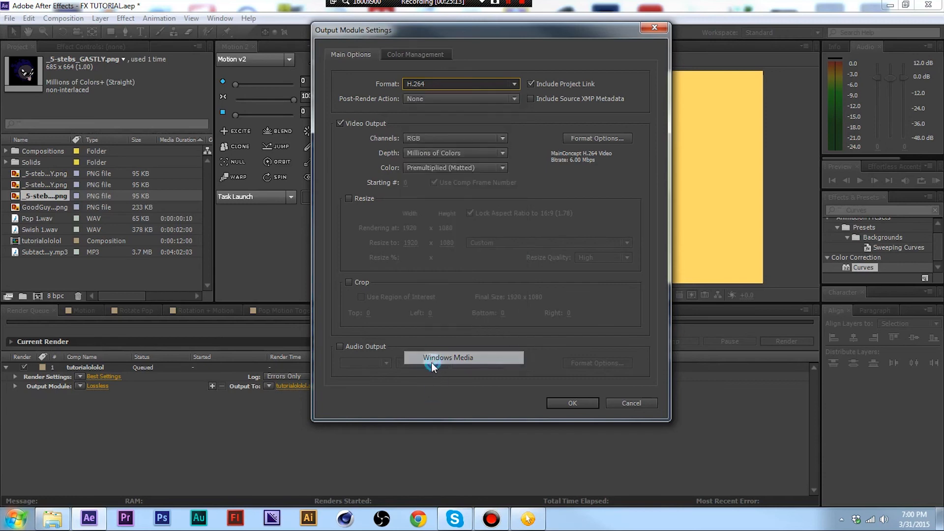
left_click(428, 85)
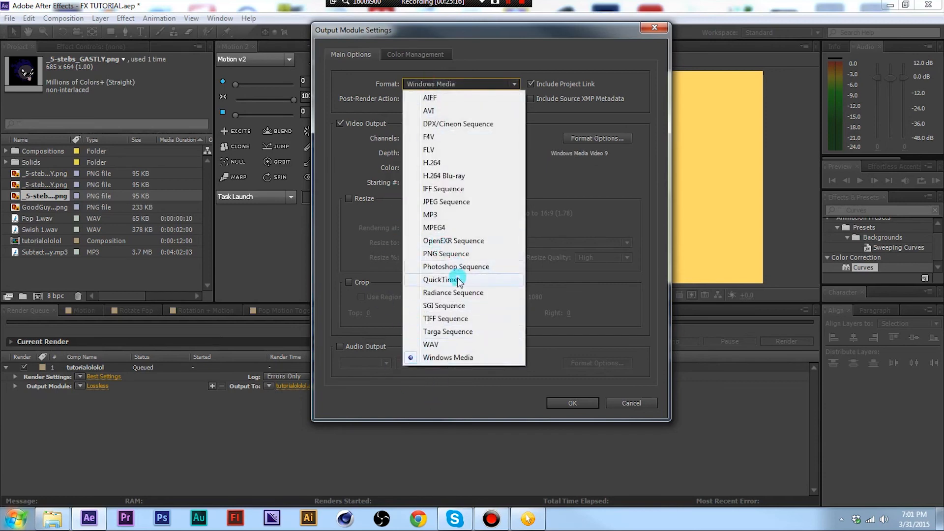
left_click(458, 280)
Examine the channel options offered for the QuickTime output and keep RGB
left_click(420, 135)
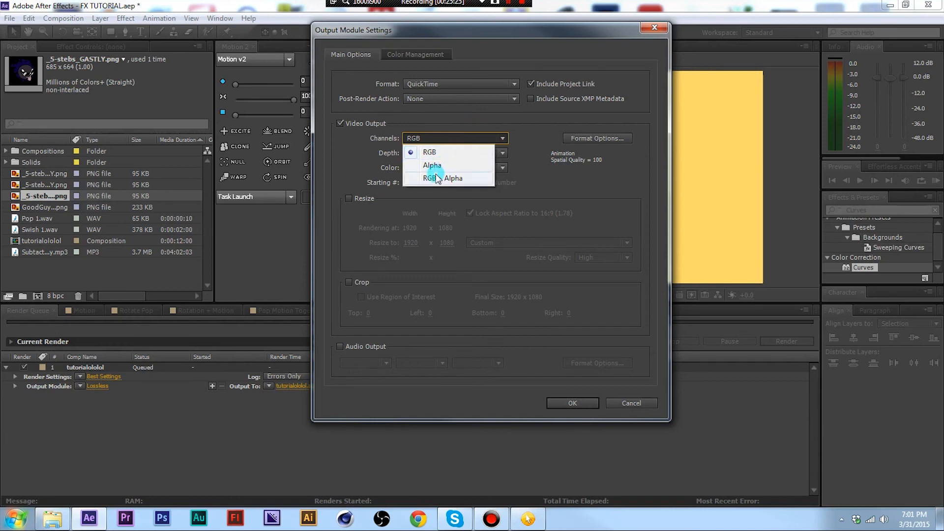
left_click(432, 116)
left_click(437, 141)
left_click(429, 118)
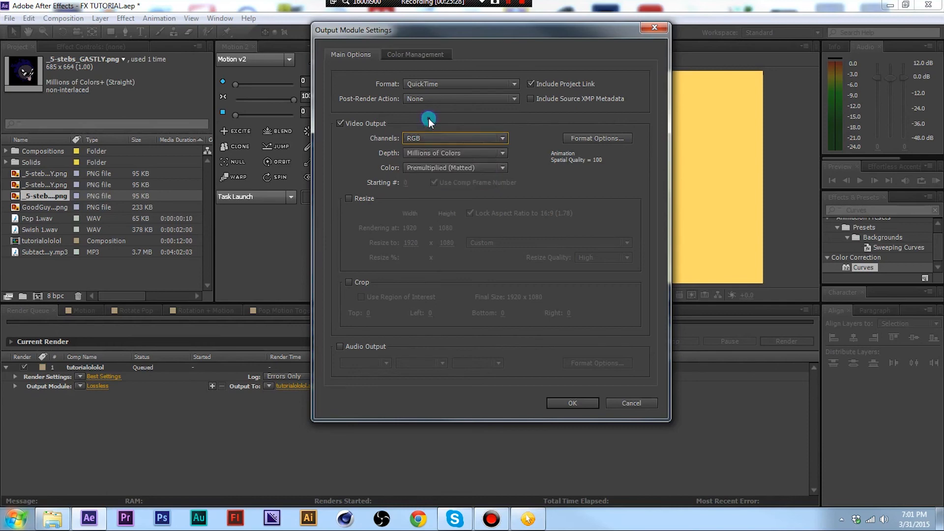
left_click(428, 135)
left_click(422, 107)
Set the output format back to H.264, enable audio output and accept the output module settings
left_click(426, 87)
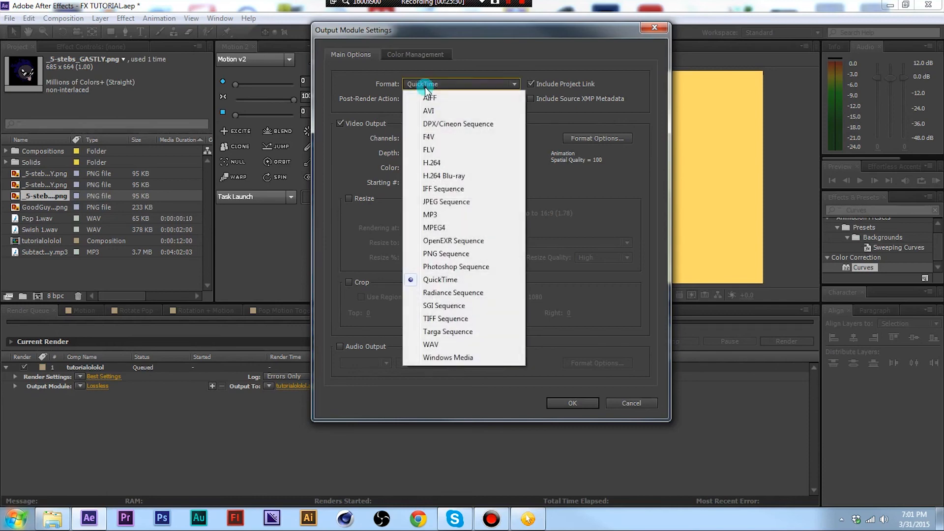
left_click(439, 163)
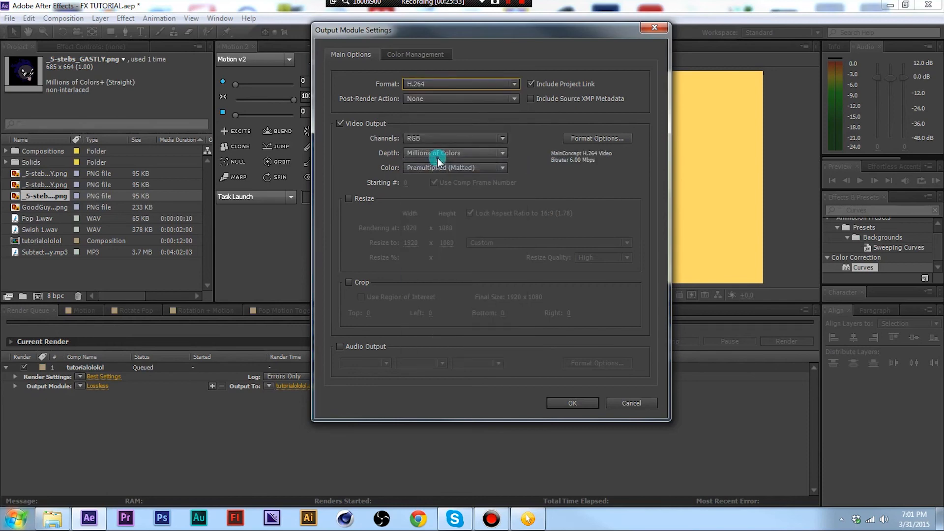
left_click(347, 349)
left_click(571, 404)
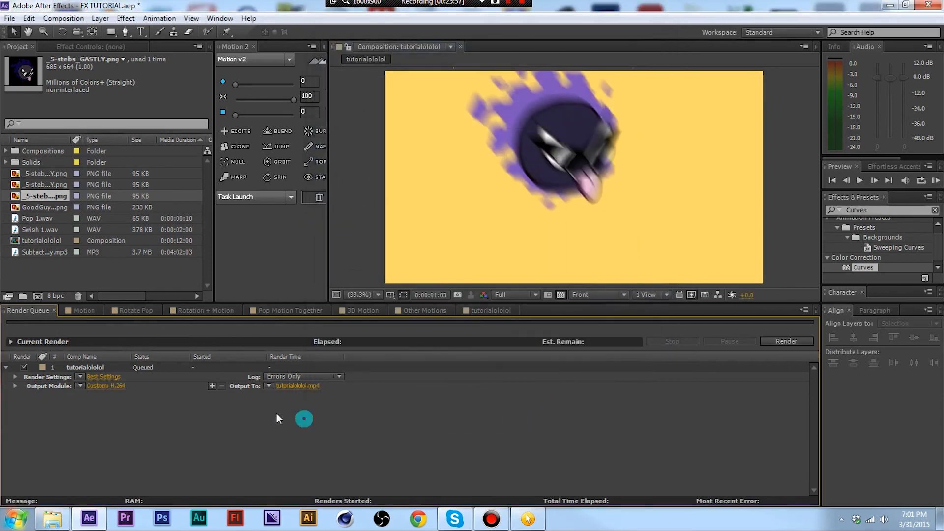
View the queued render's output file name and save location, leaving both as they are
left_click(452, 311)
left_click(477, 309)
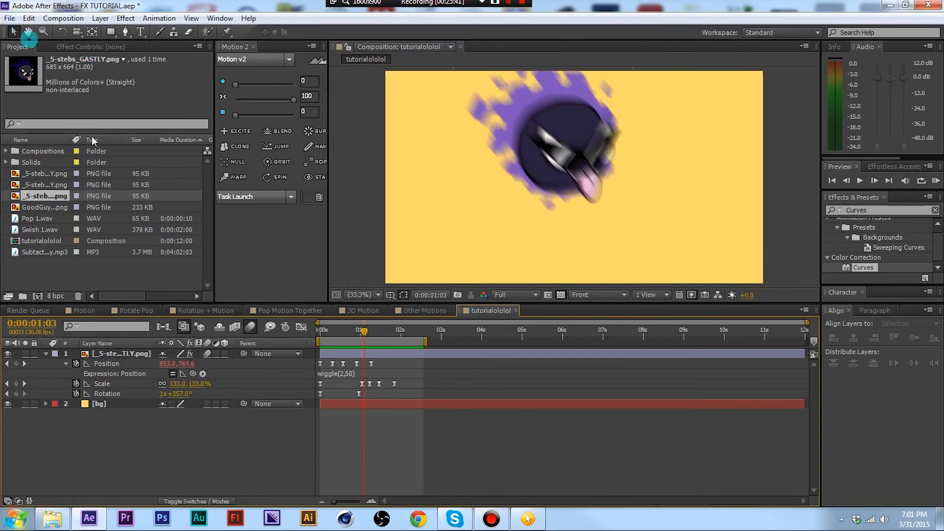
left_click(28, 310)
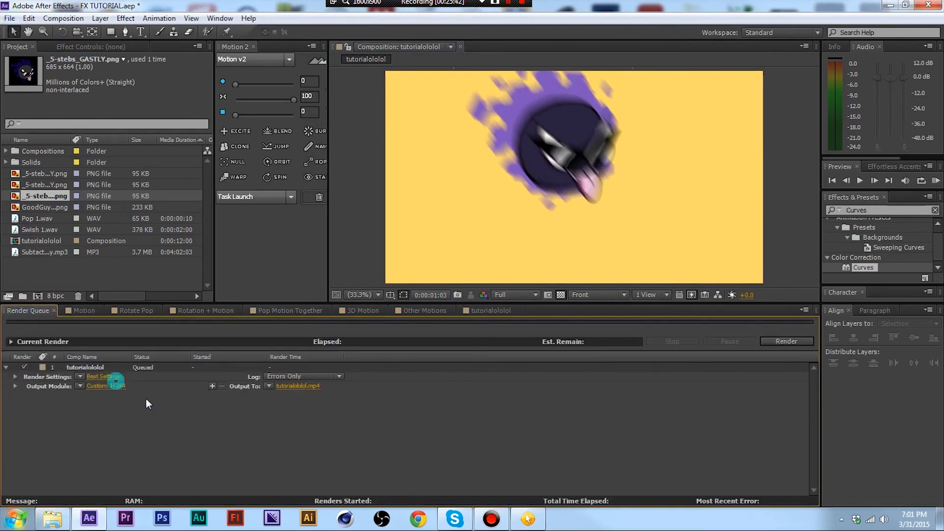
left_click(302, 388)
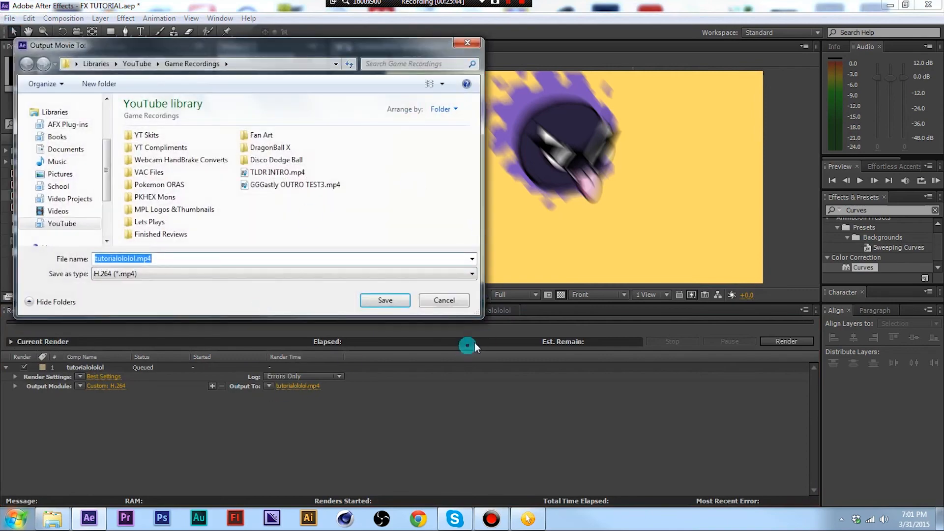
left_click(445, 301)
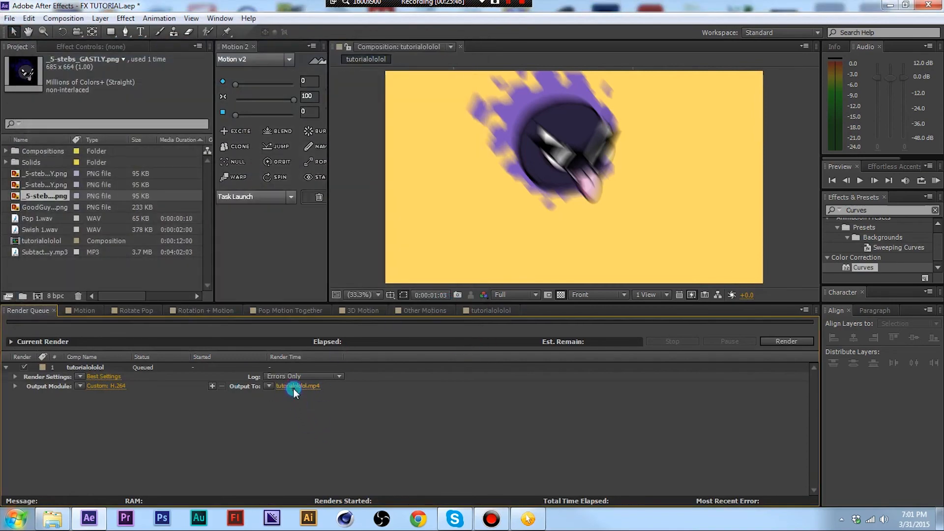
left_click(293, 388)
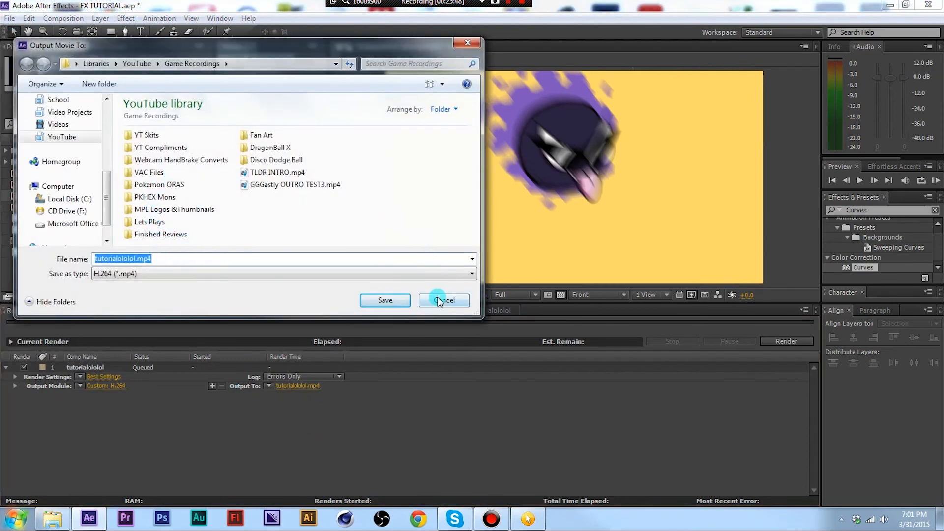
left_click(440, 301)
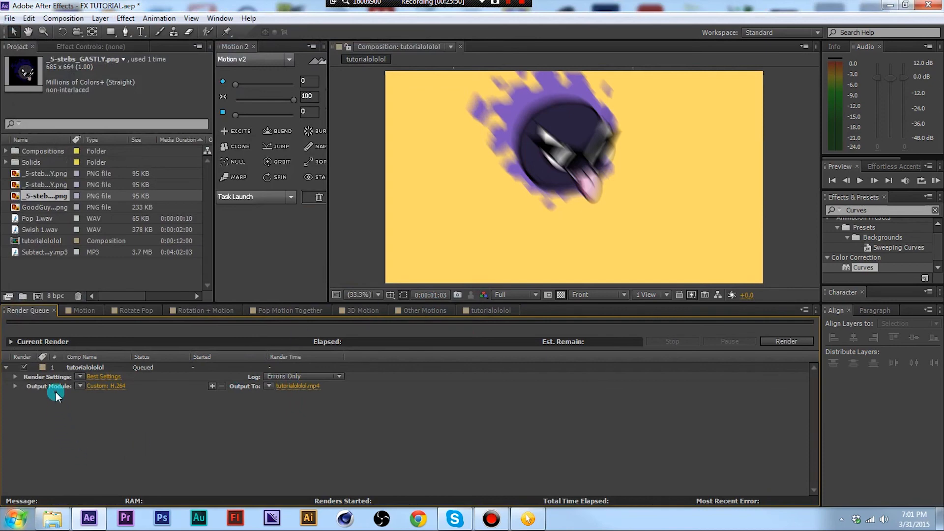
Review the render settings of the queued composition and accept them
left_click(101, 377)
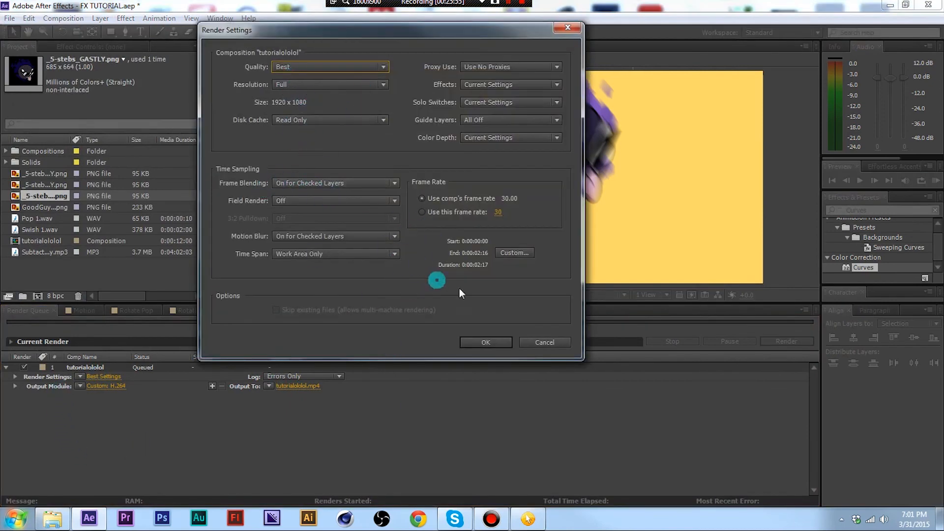
left_click(466, 344)
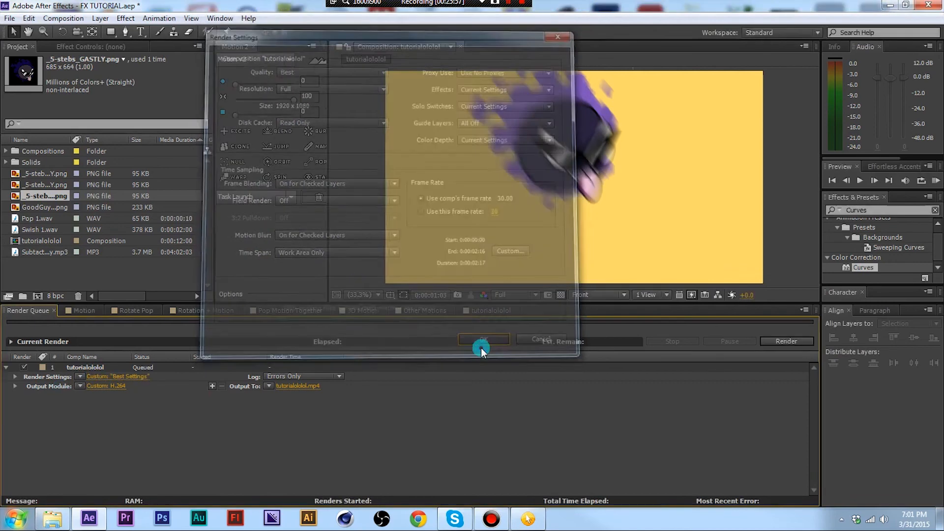
left_click(272, 256)
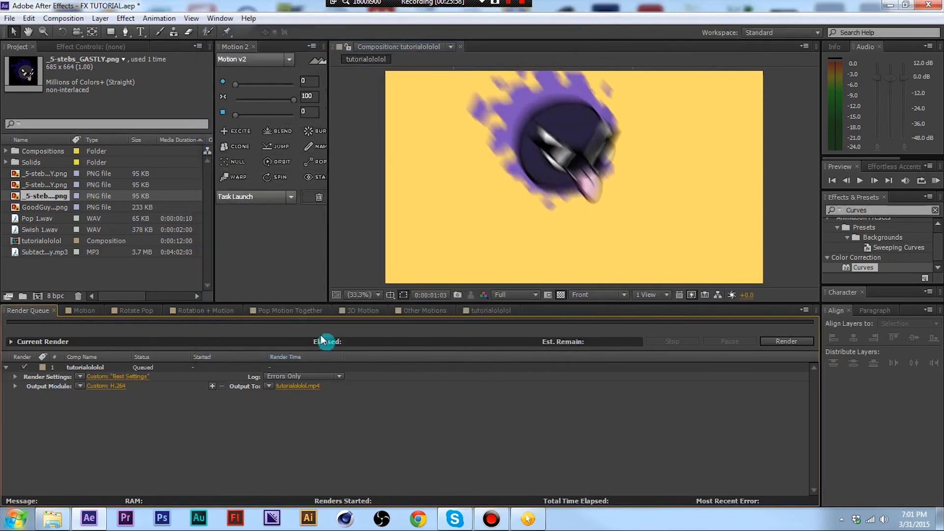
Look through the example compositions from Motion to Other Motions, and replay the tutorial composition's Gastly animation from the start
left_click(72, 311)
left_click(131, 310)
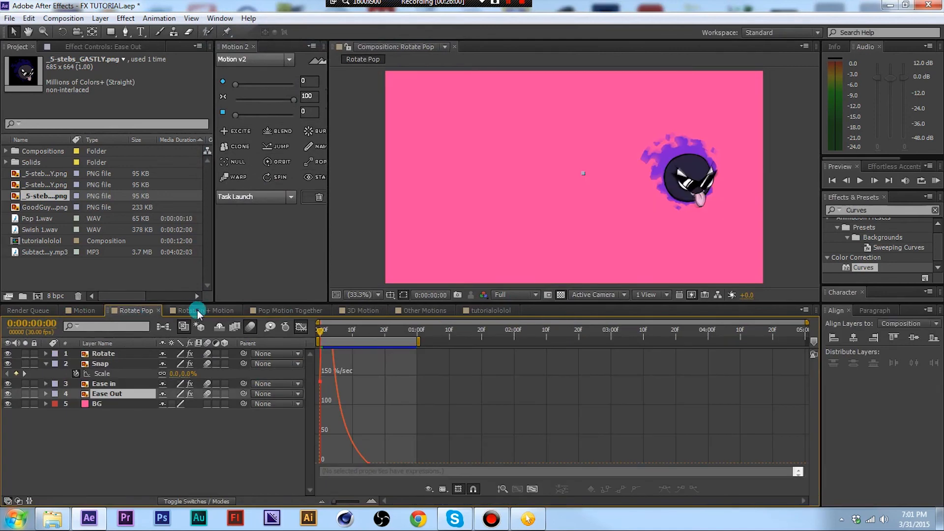
left_click(224, 311)
left_click(295, 315)
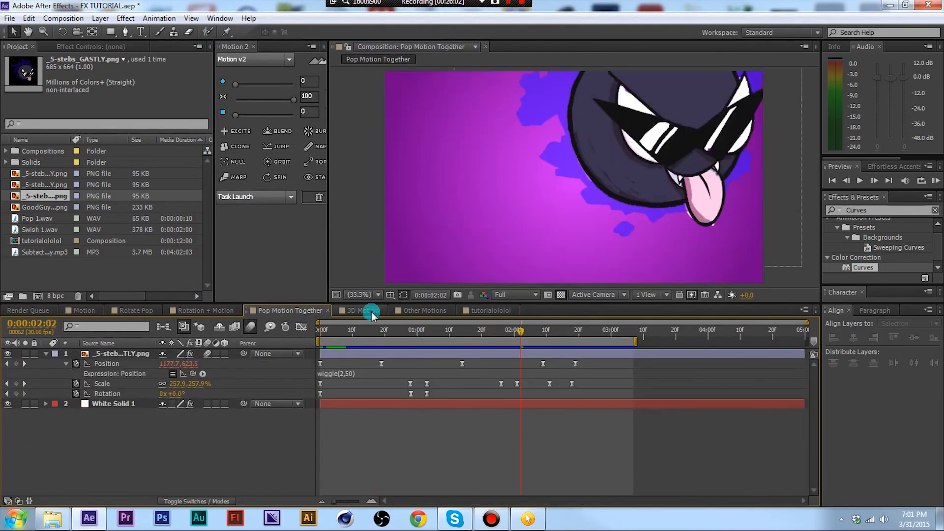
left_click(367, 311)
left_click(420, 310)
left_click(465, 311)
left_click_drag(386, 329, 300, 328)
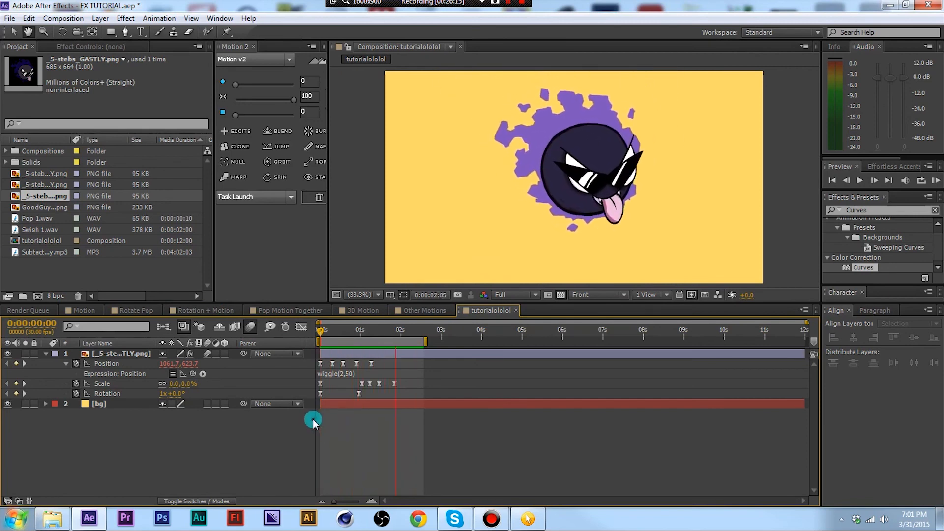
Preview the Other Motions composition from the start to view the text banner animations
left_click(424, 310)
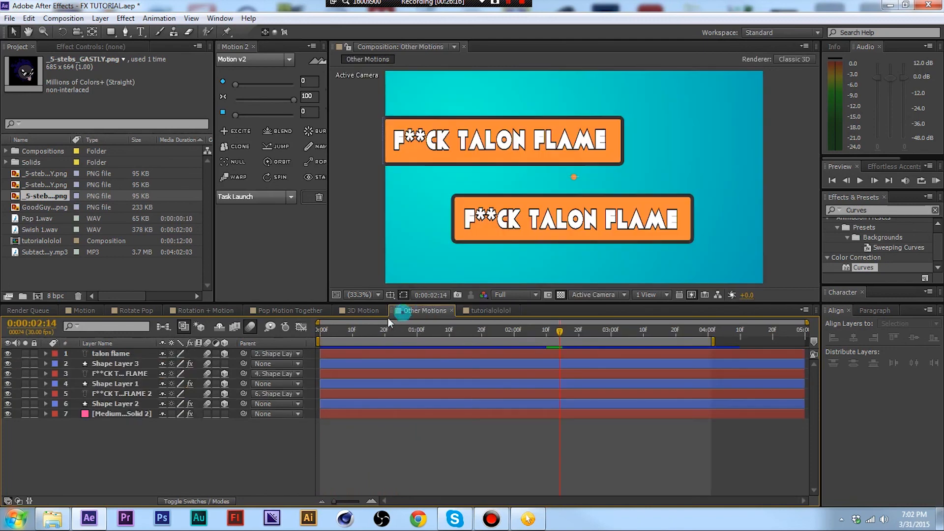
left_click(306, 347)
key("KP_0")
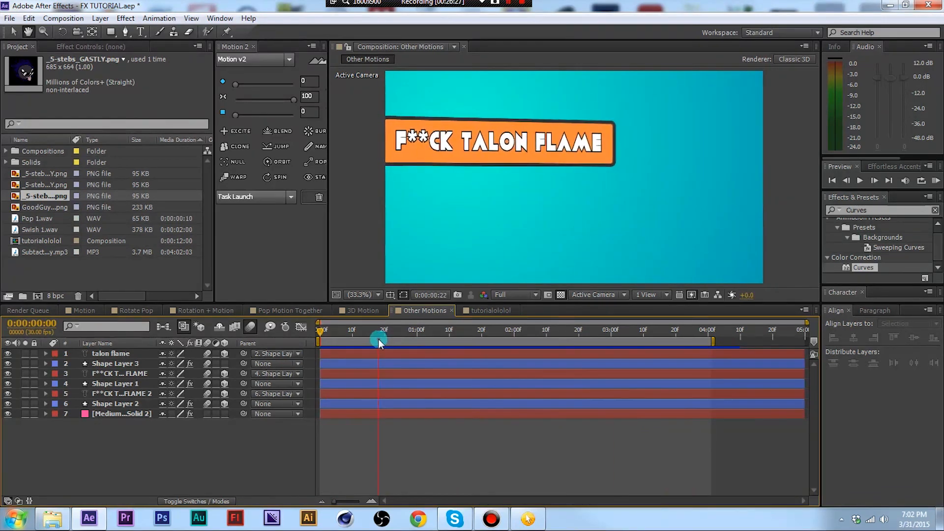
key("space")
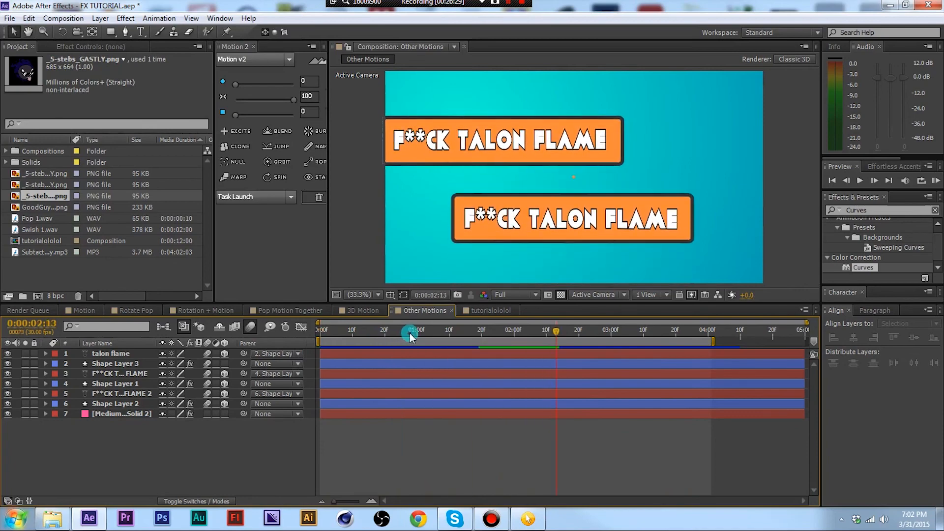
key("Home")
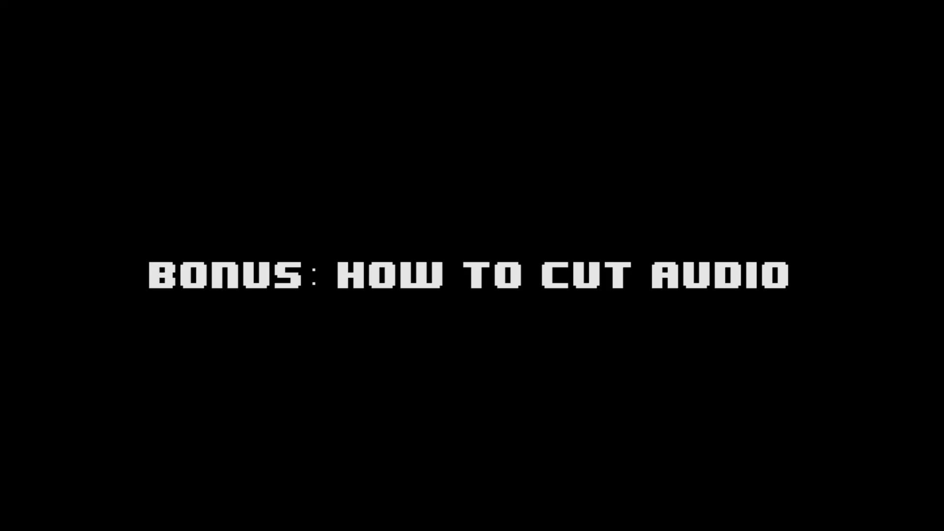
Add Subtact - Anomaly.mp3 beneath all other layers of the Motion composition and open it in its own layer viewer
left_click(11, 234)
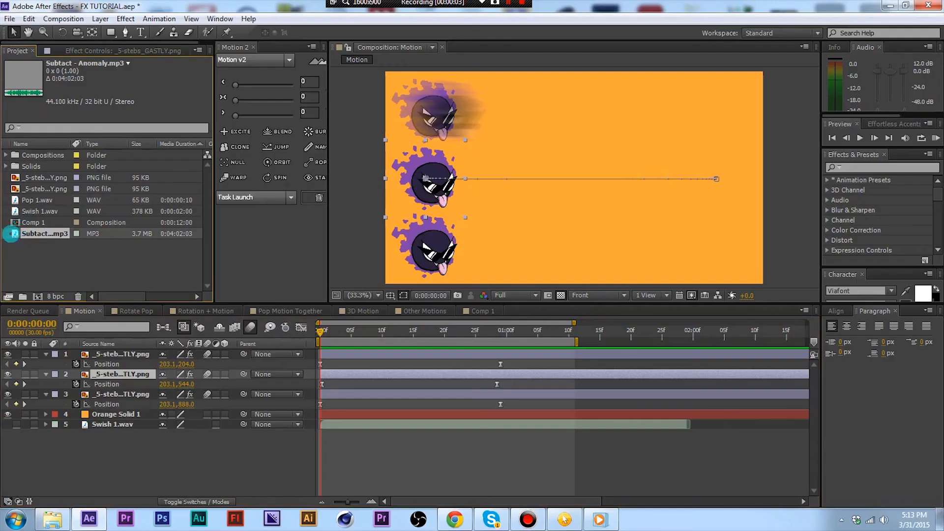
left_click_drag(14, 234, 119, 463)
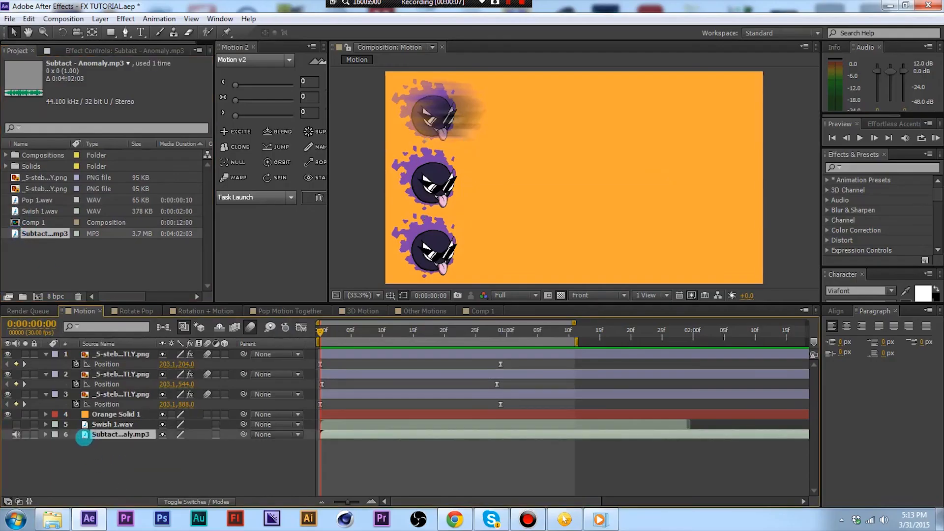
double_click(84, 436)
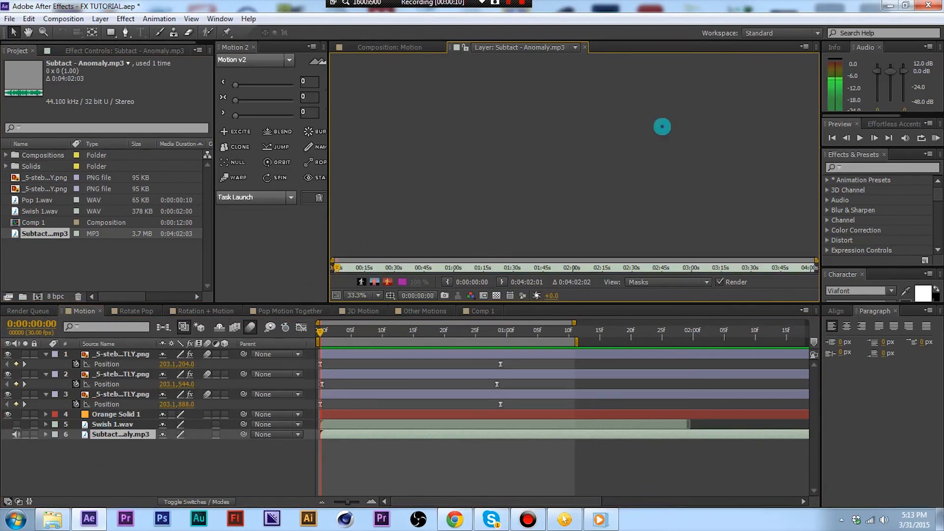
Lower the Subtact - Anomaly.mp3 layer's audio level and trim its in point to 0:00:45:00
left_click_drag(891, 70, 897, 90)
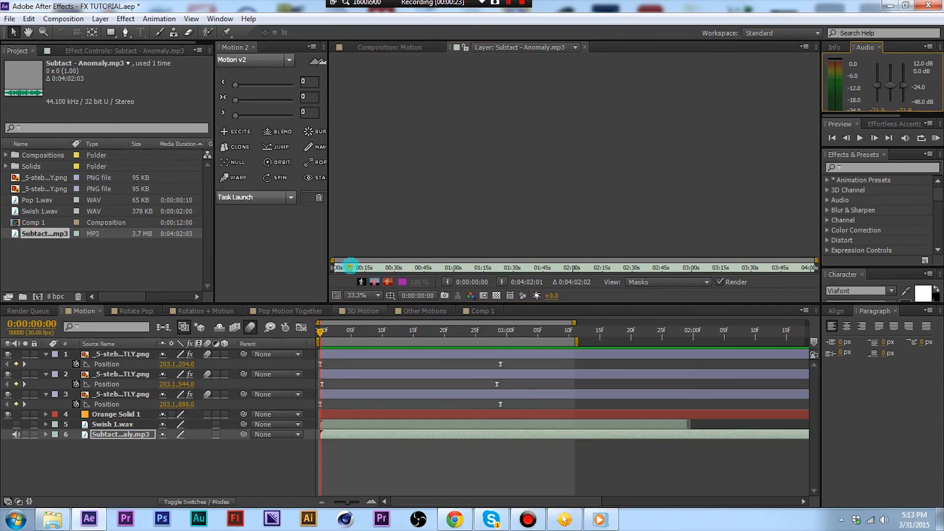
left_click_drag(349, 266, 388, 258)
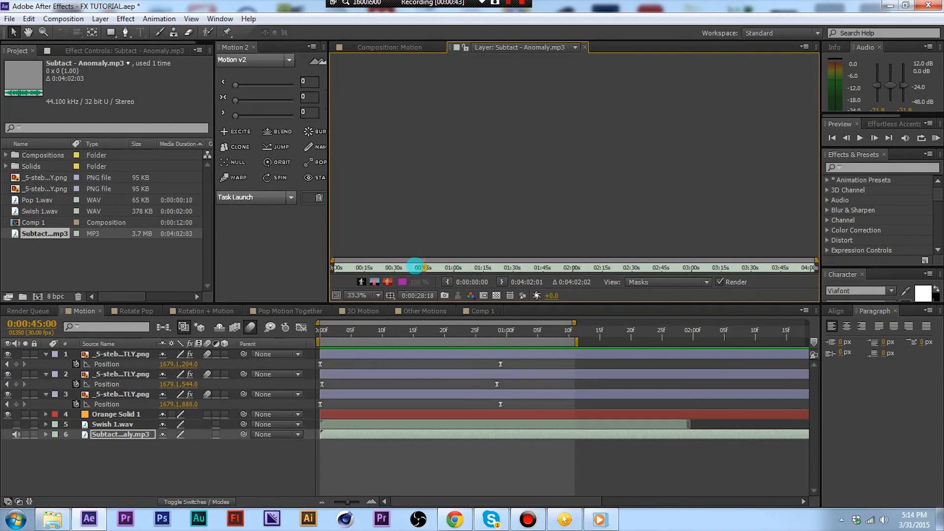
key("alt")
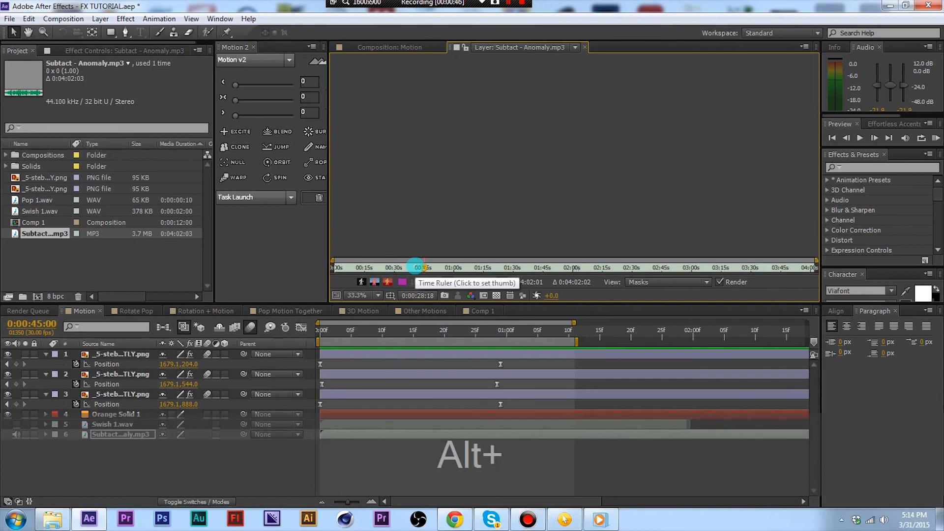
key("alt+bracketleft")
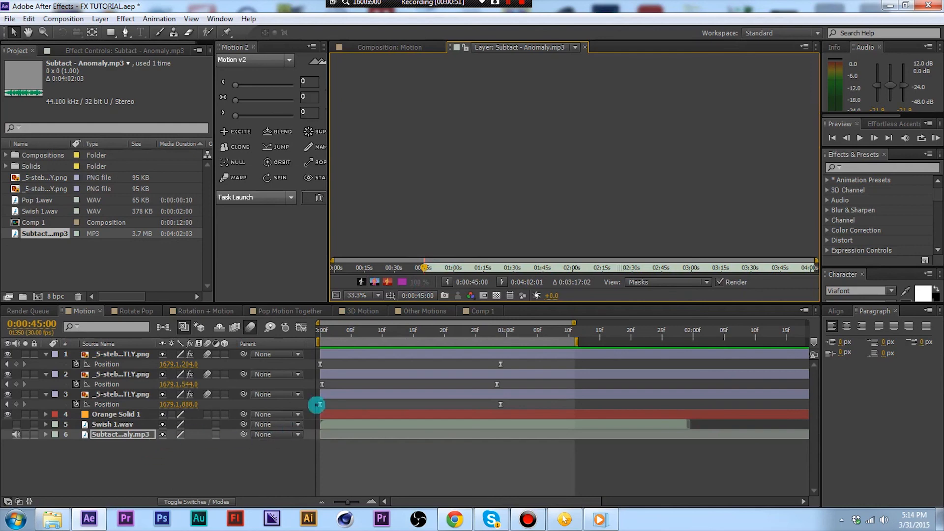
Shift the trimmed song layer so it starts at 0:00:00:00 in the Motion composition, and close its layer viewer
left_click_drag(332, 331, 312, 337)
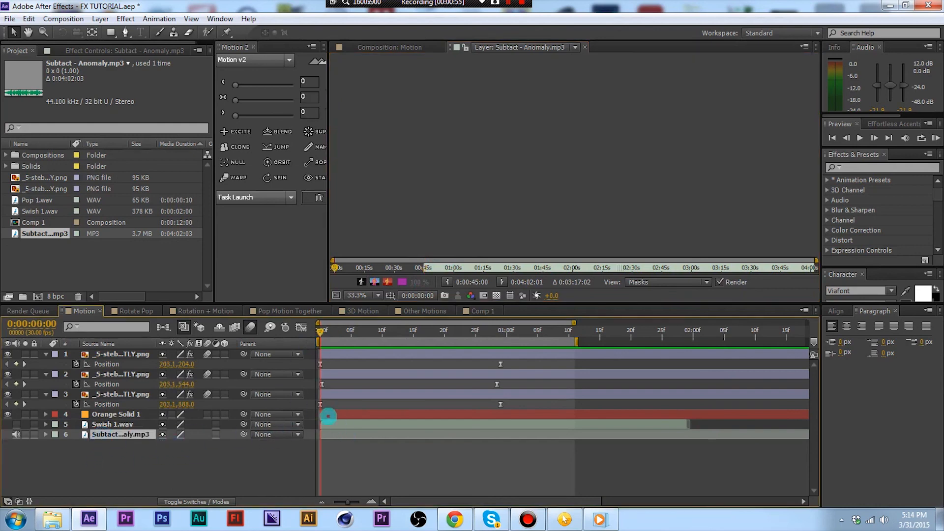
key("[")
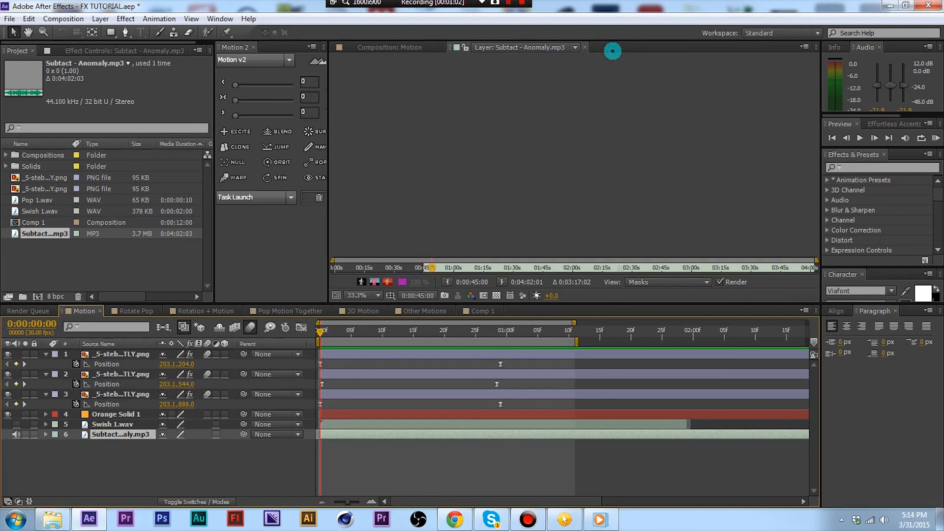
left_click(585, 47)
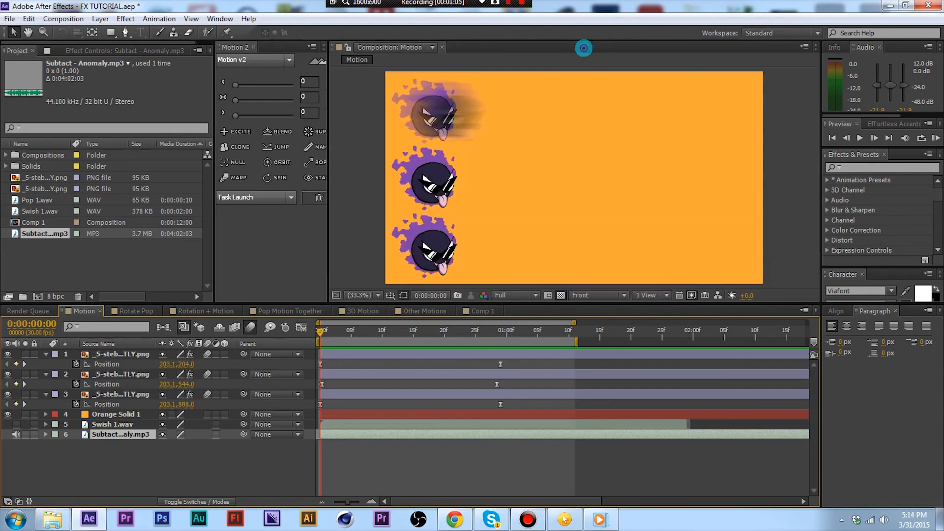